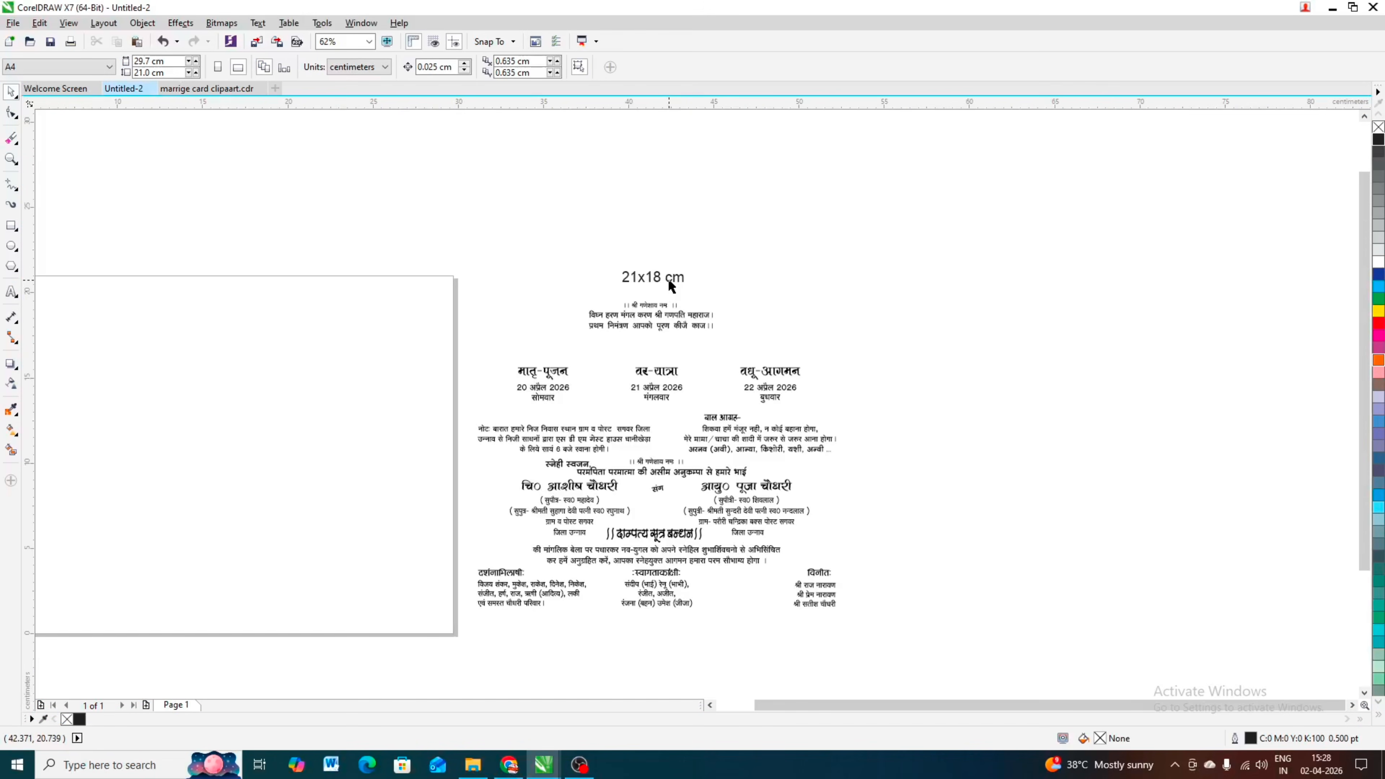
pyautogui.scroll(3, 654, 285)
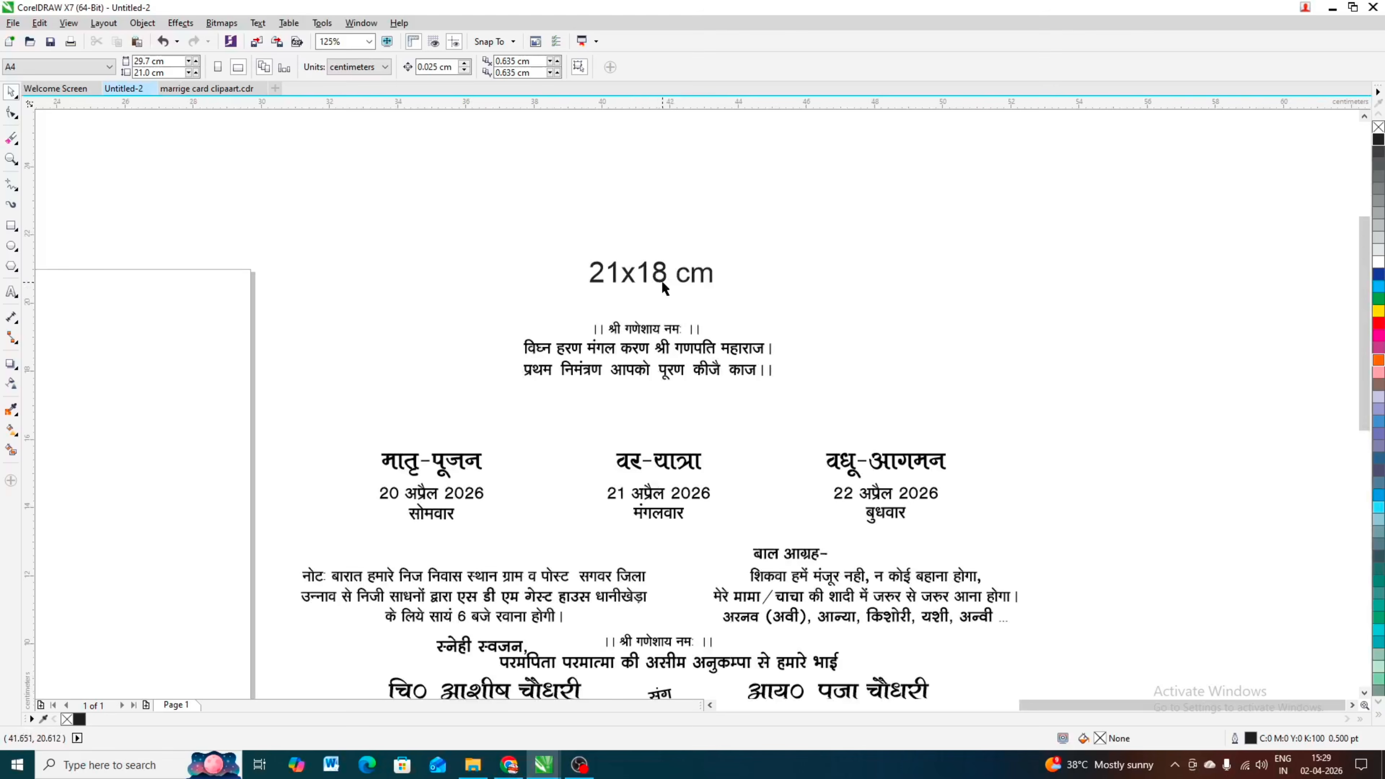
pyautogui.scroll(-3, 745, 288)
pyautogui.moveTo(382, 260); pyautogui.dragTo(538, 227)
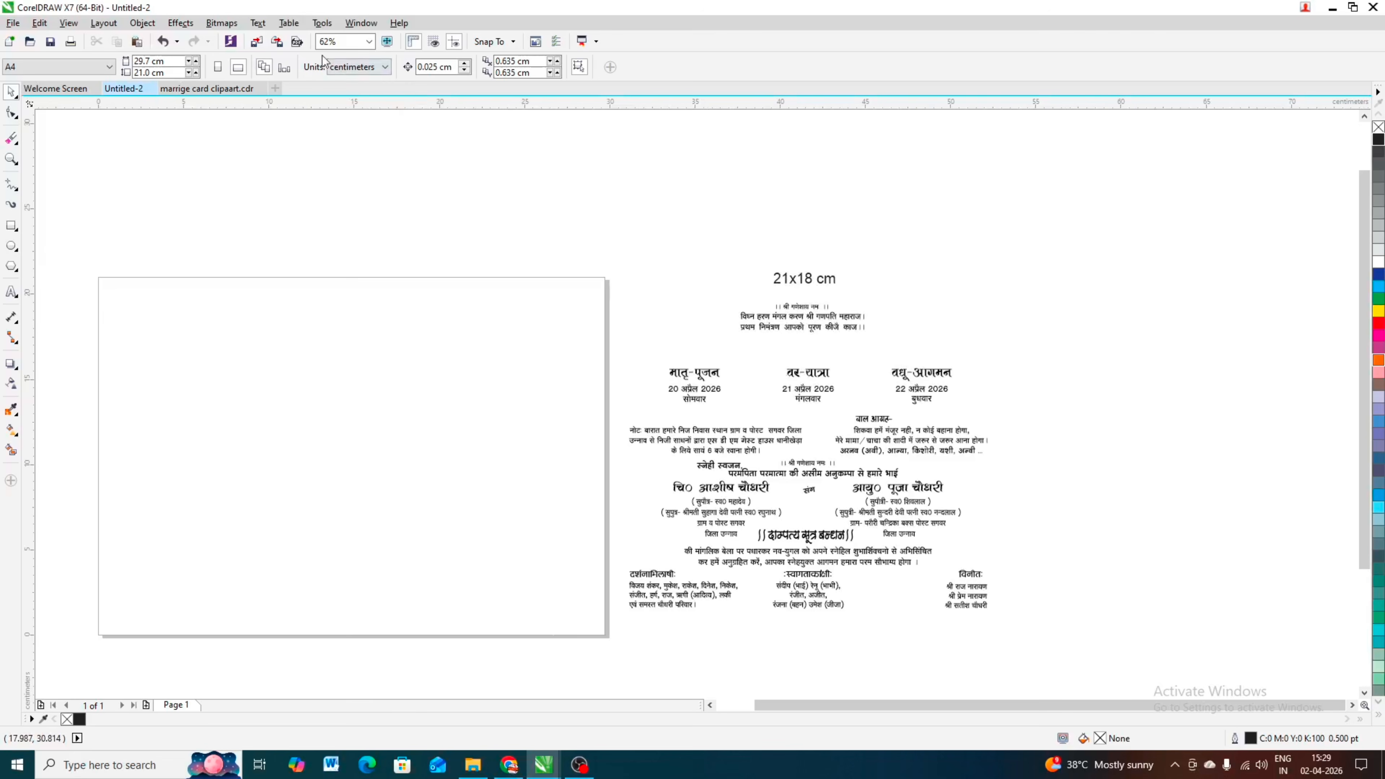
pyautogui.click(364, 71)
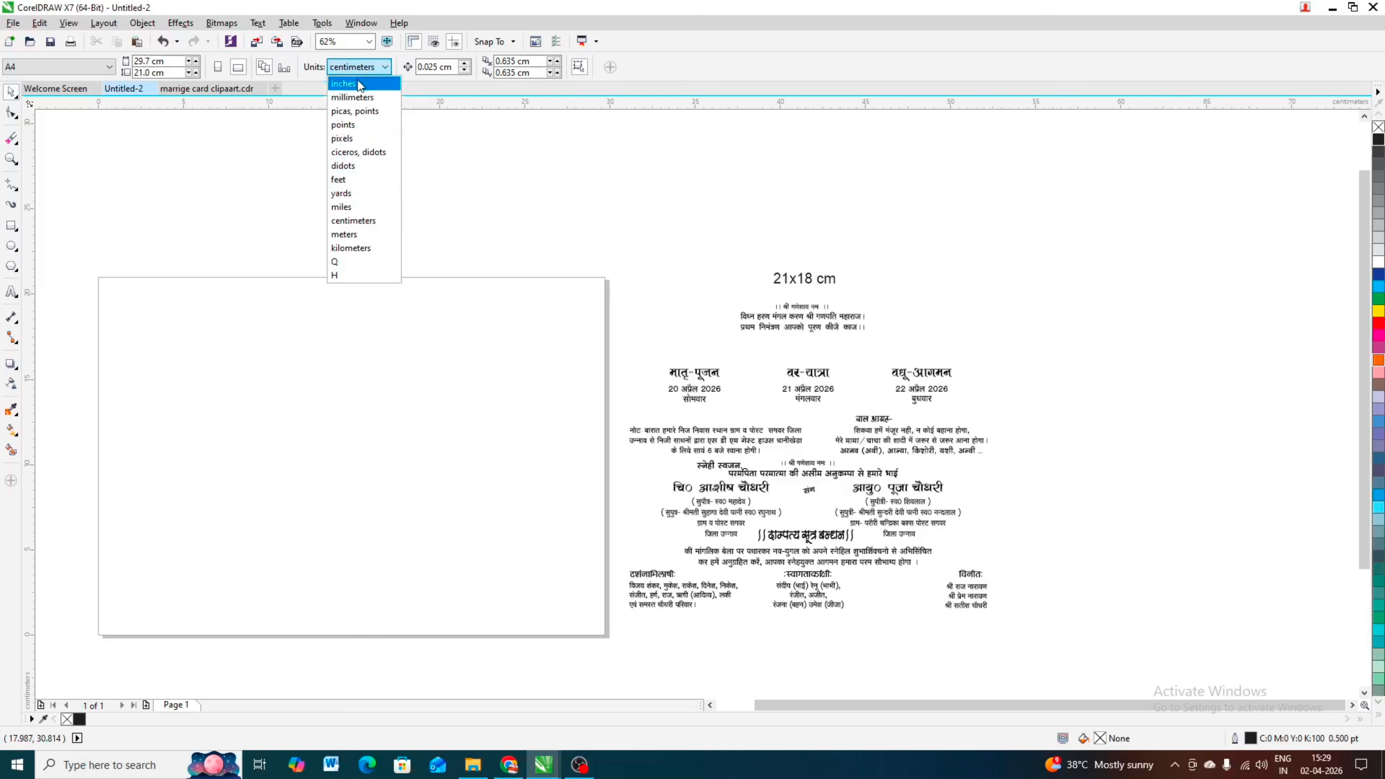
pyautogui.click(241, 181)
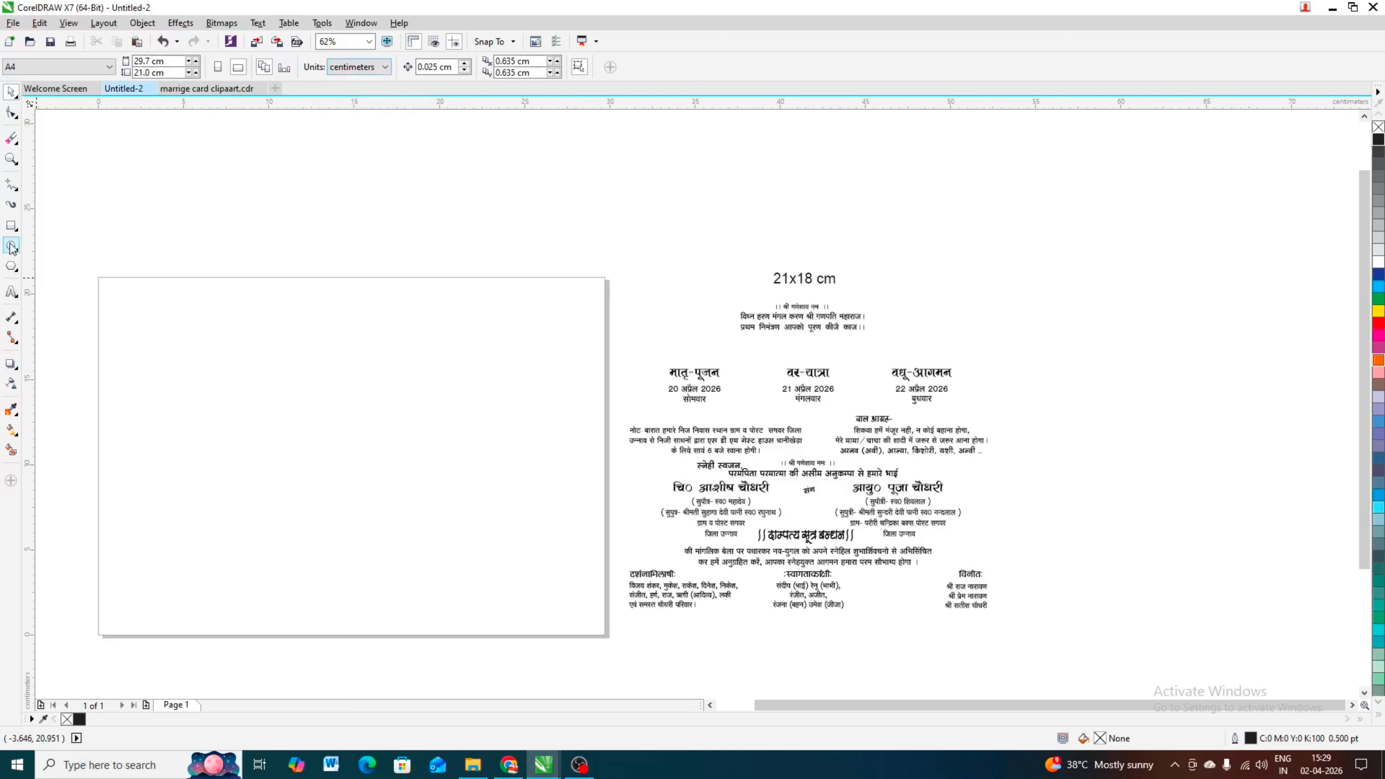
# Step: Draw a rectangle 21 cm wide and 18 cm high and centre it on the page
pyautogui.click(12, 225)
pyautogui.moveTo(169, 331); pyautogui.dragTo(373, 483)
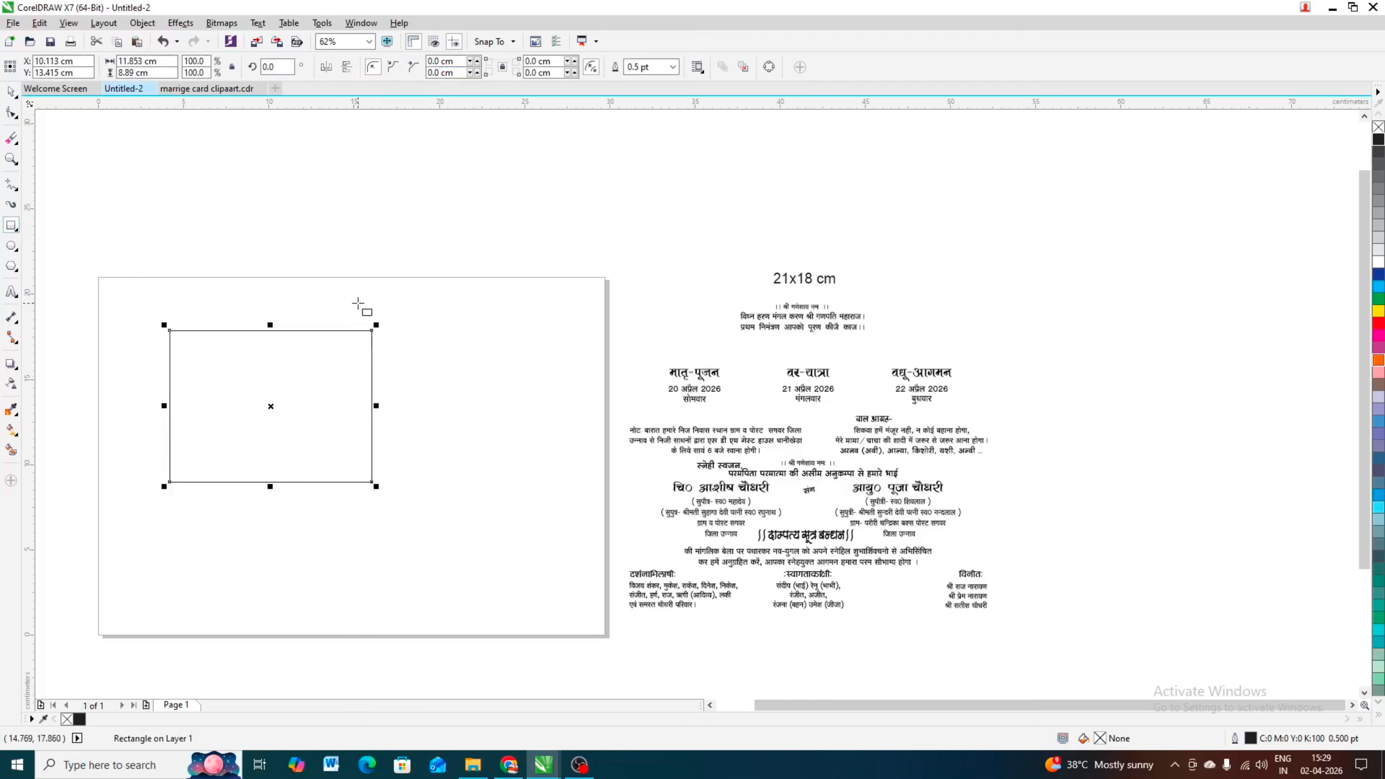
pyautogui.click(162, 60)
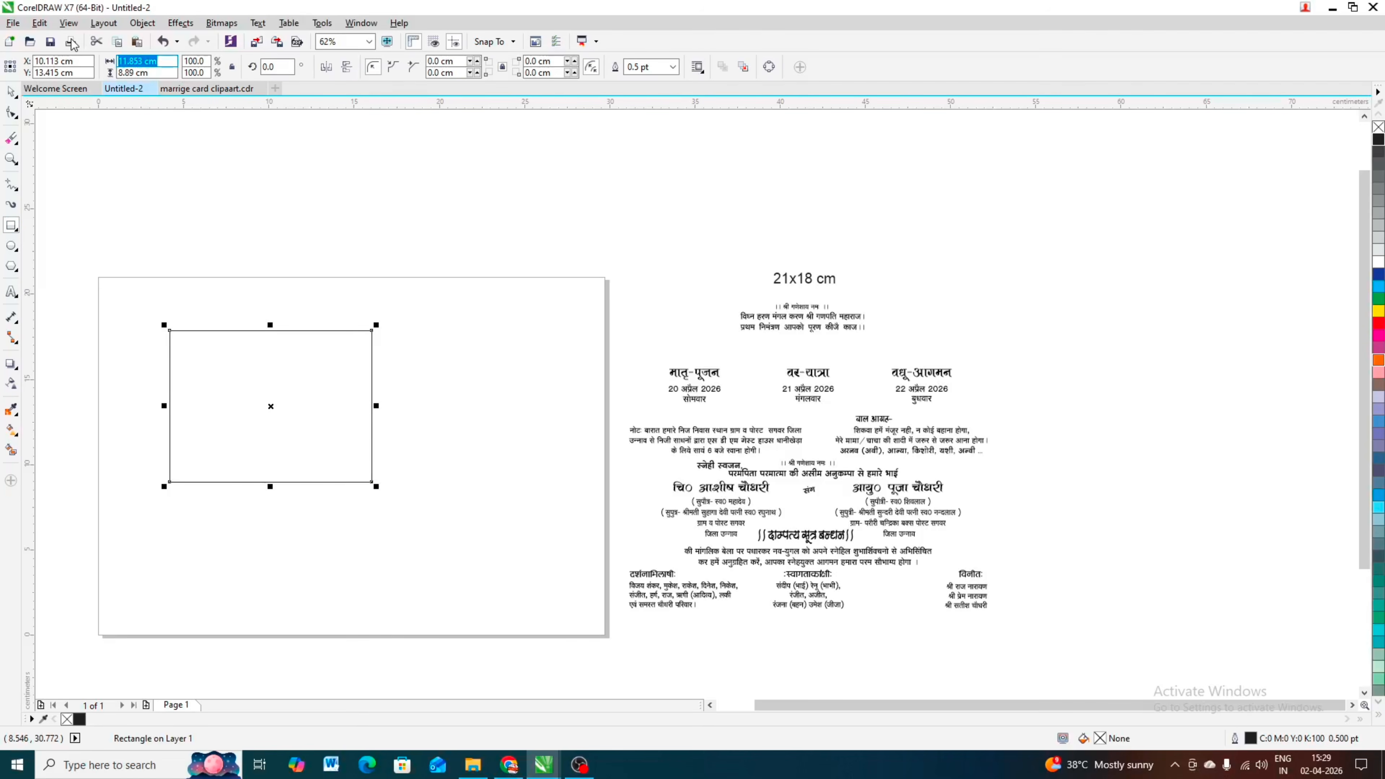
pyautogui.write('21')
pyautogui.press('Tab')
pyautogui.write('1')
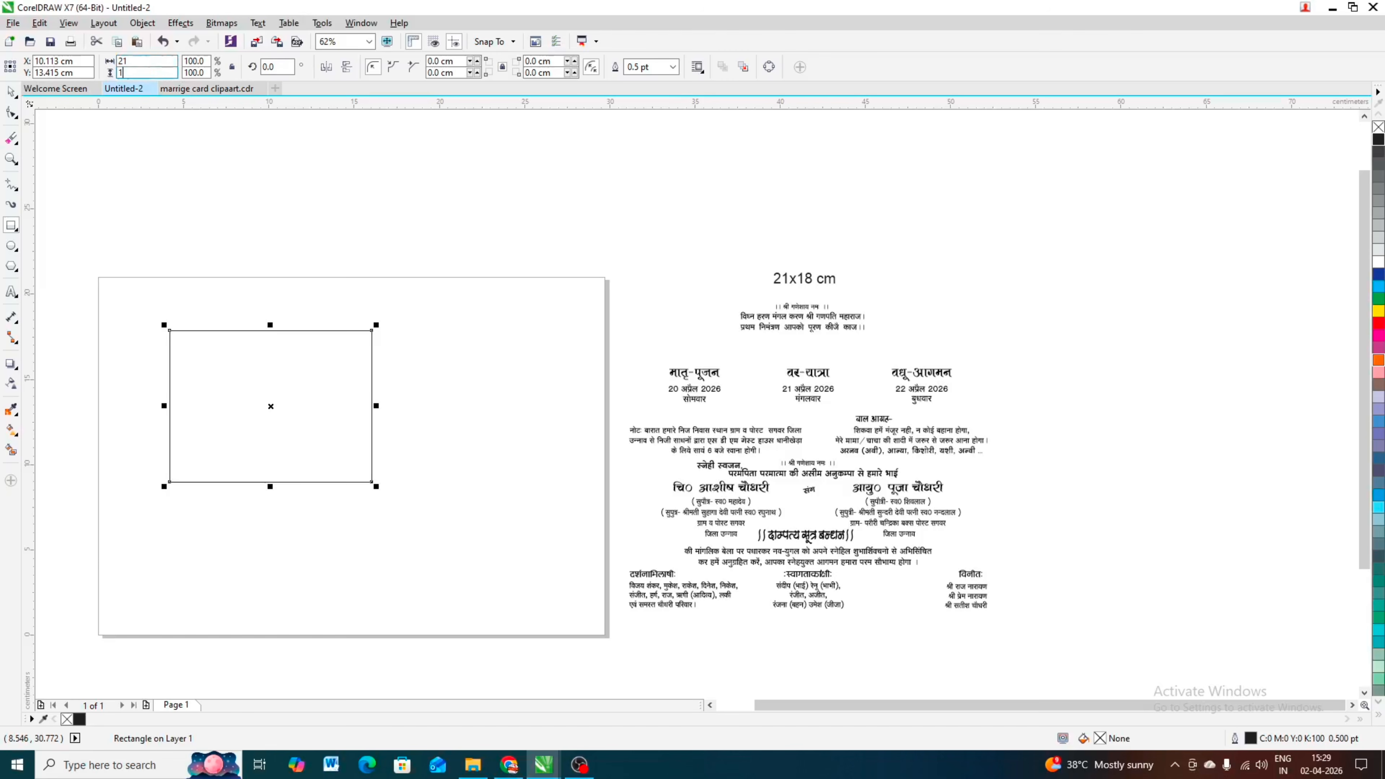
pyautogui.write('8')
pyautogui.press('Return')
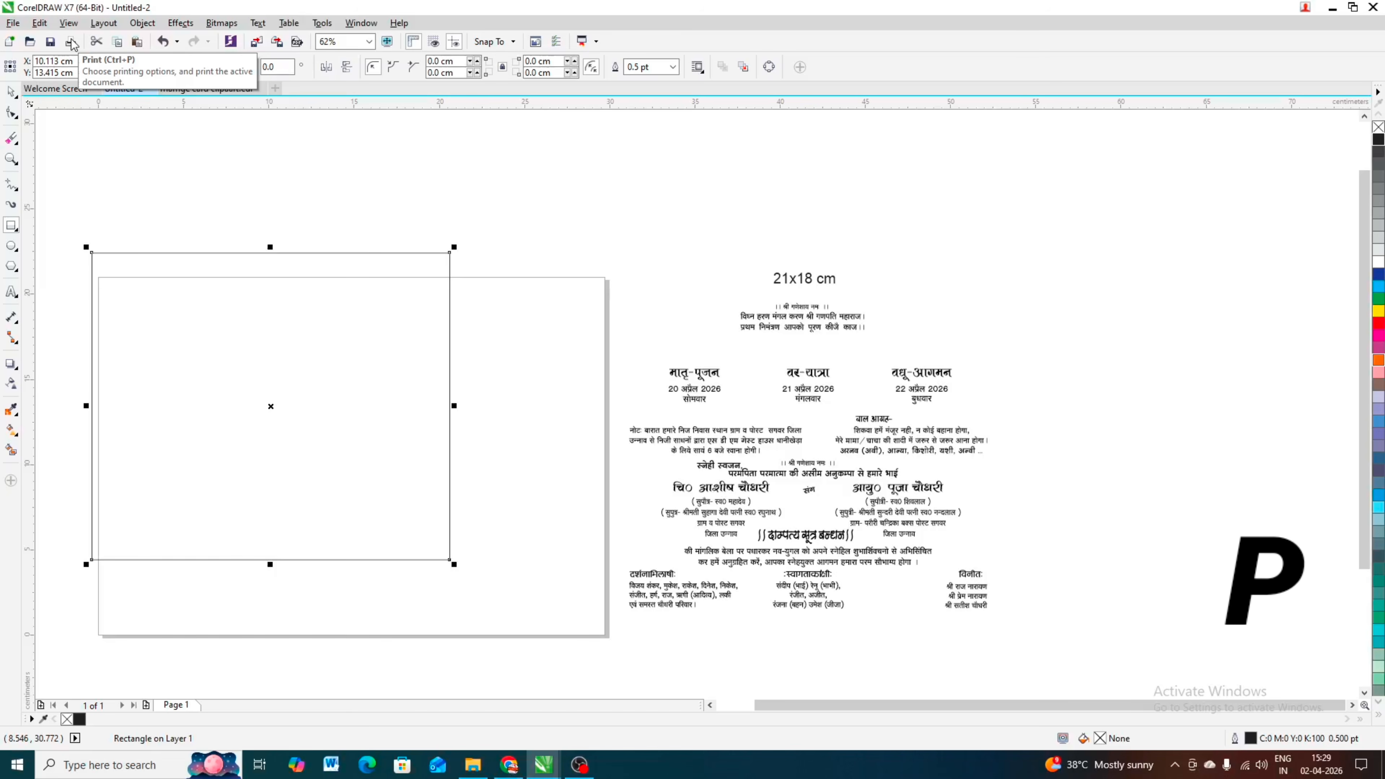
pyautogui.press('p')
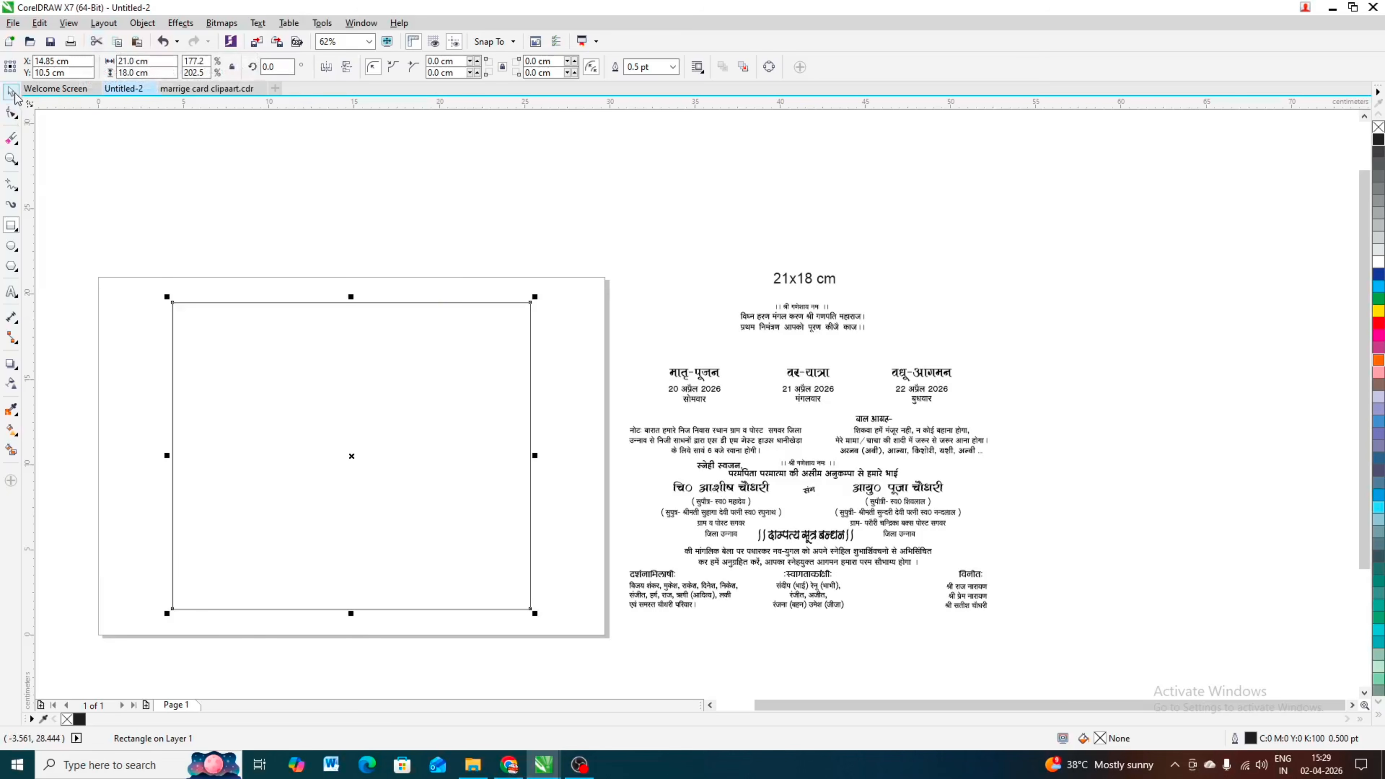
pyautogui.scroll(-3, 238, 193)
pyautogui.click(239, 193)
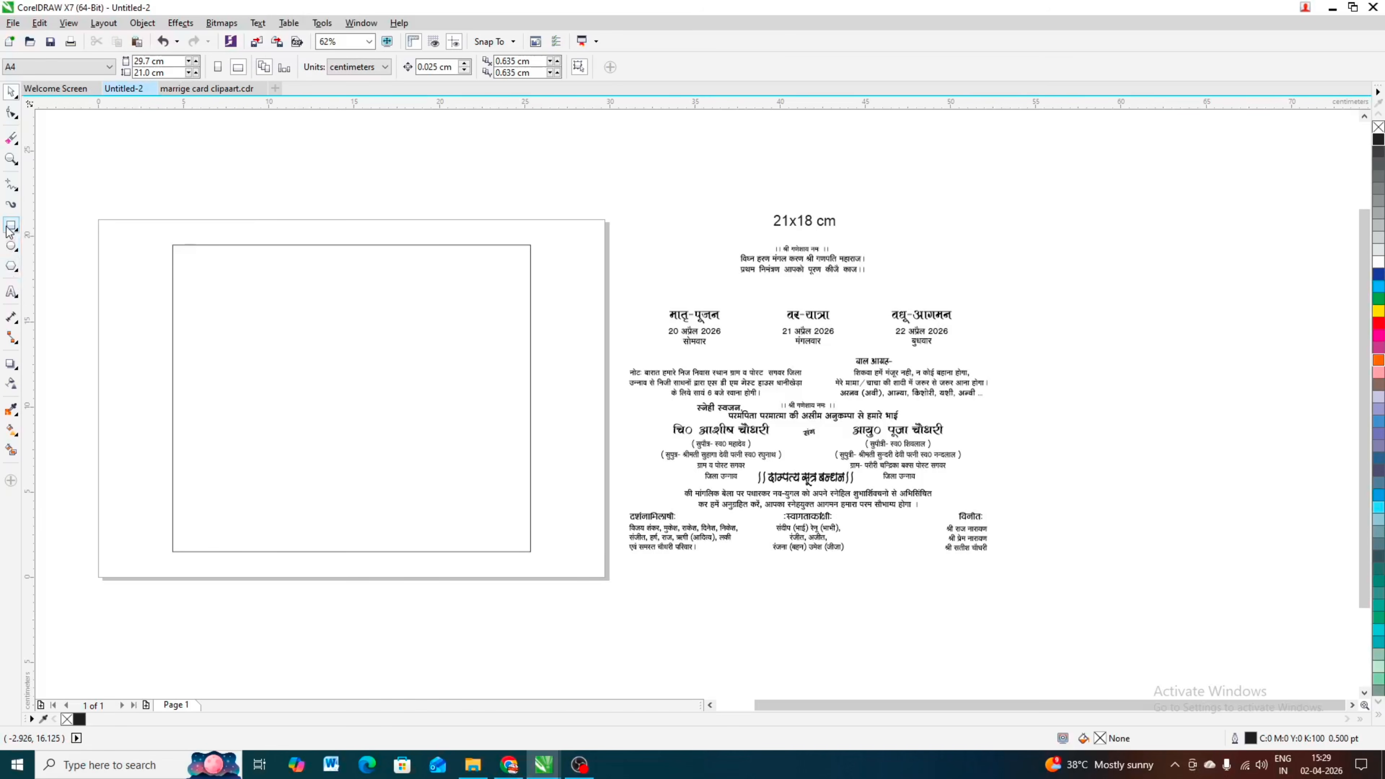
# Step: Draw a horizontal line across the full width of the rectangle and centre it on the page to halve the card
pyautogui.click(11, 186)
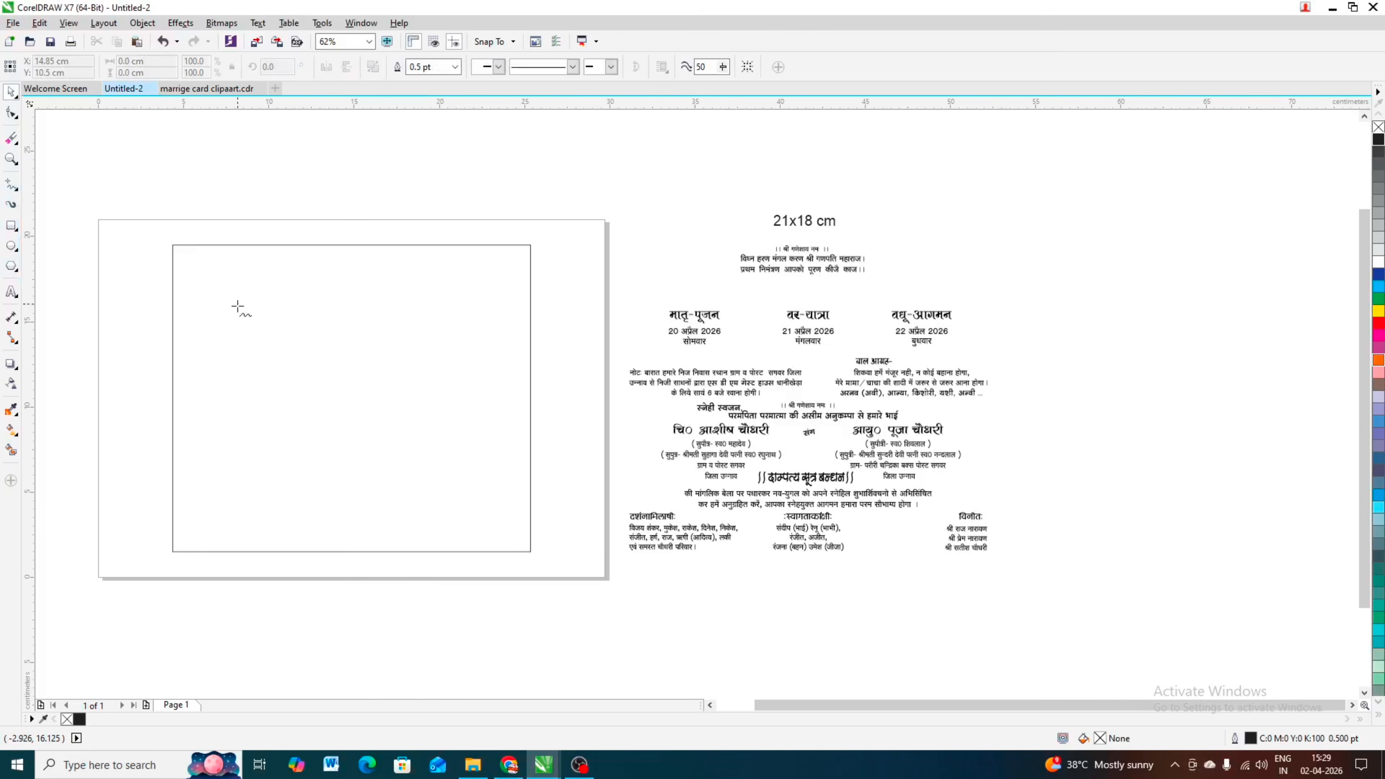
pyautogui.click(173, 410)
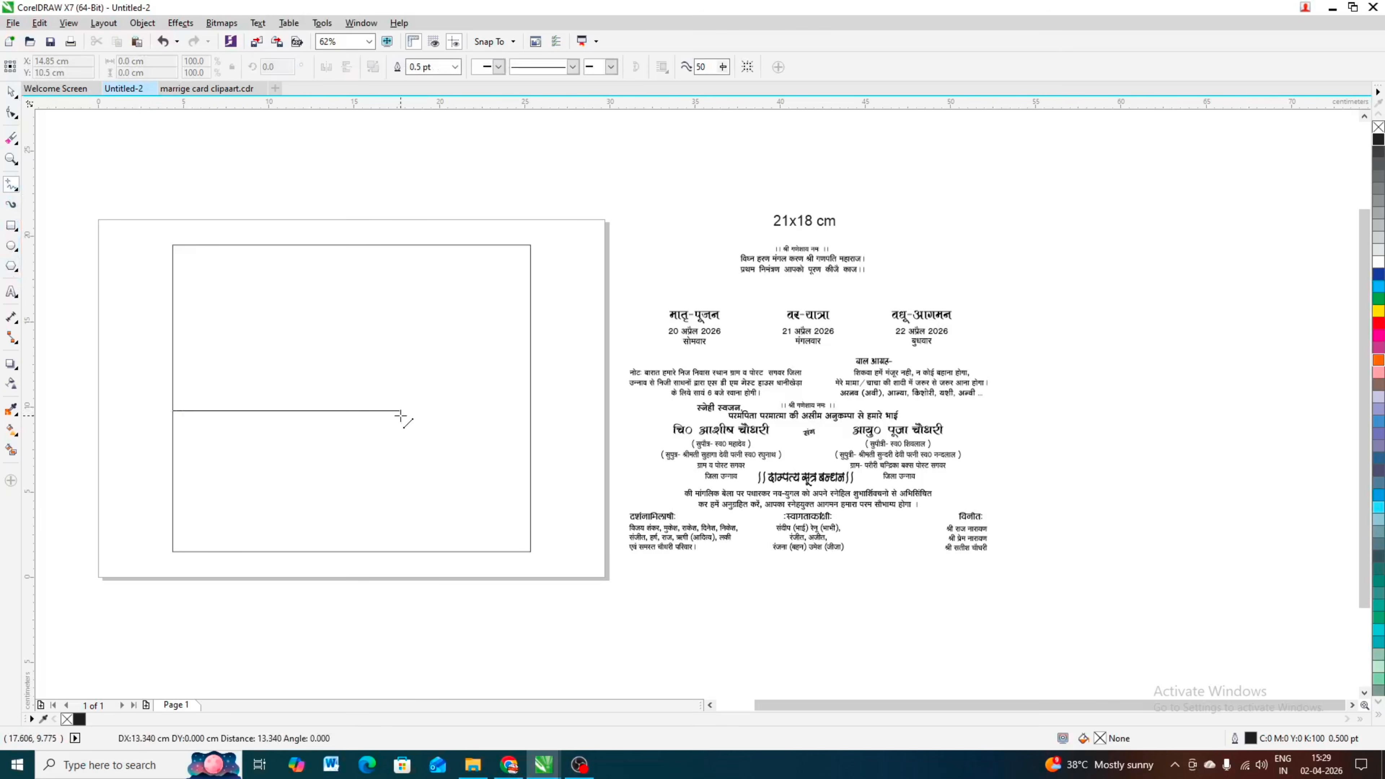
pyautogui.click(530, 410)
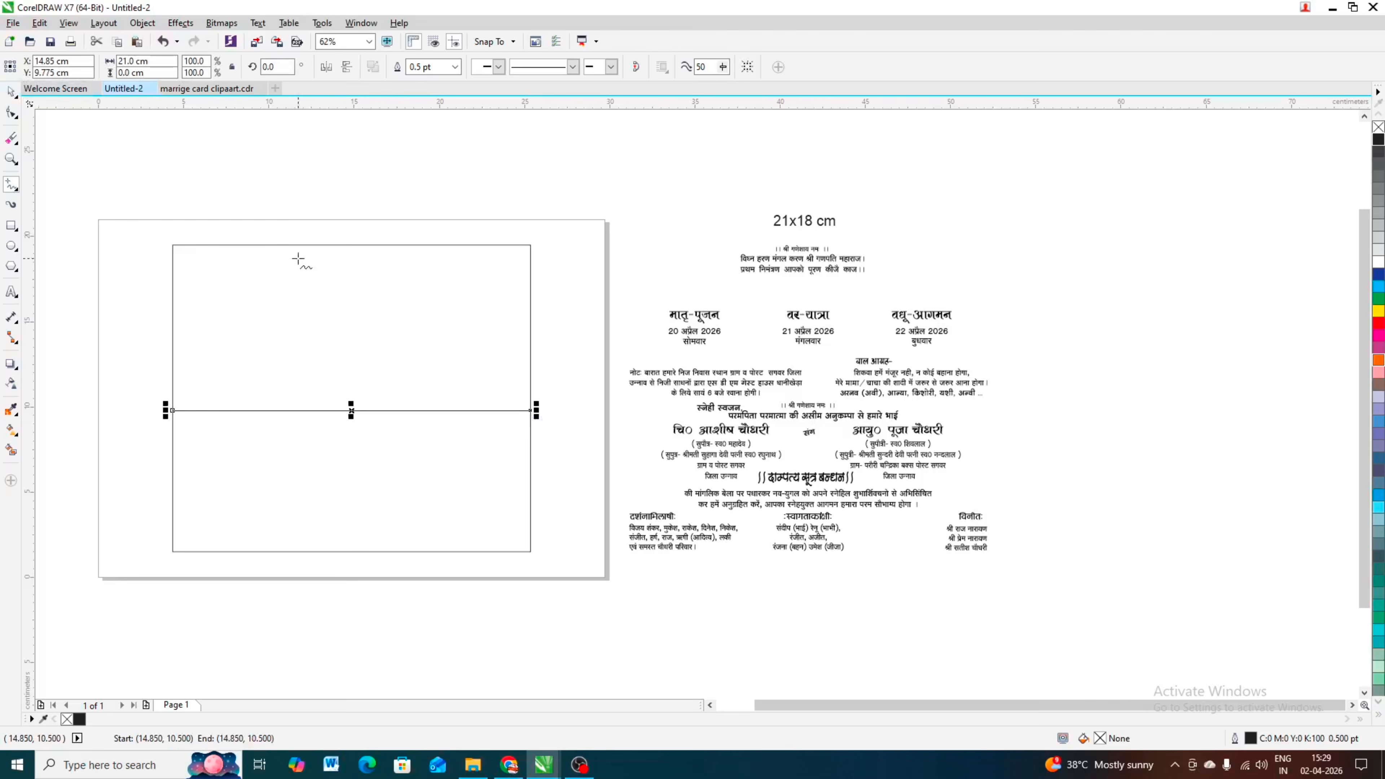
pyautogui.press('p')
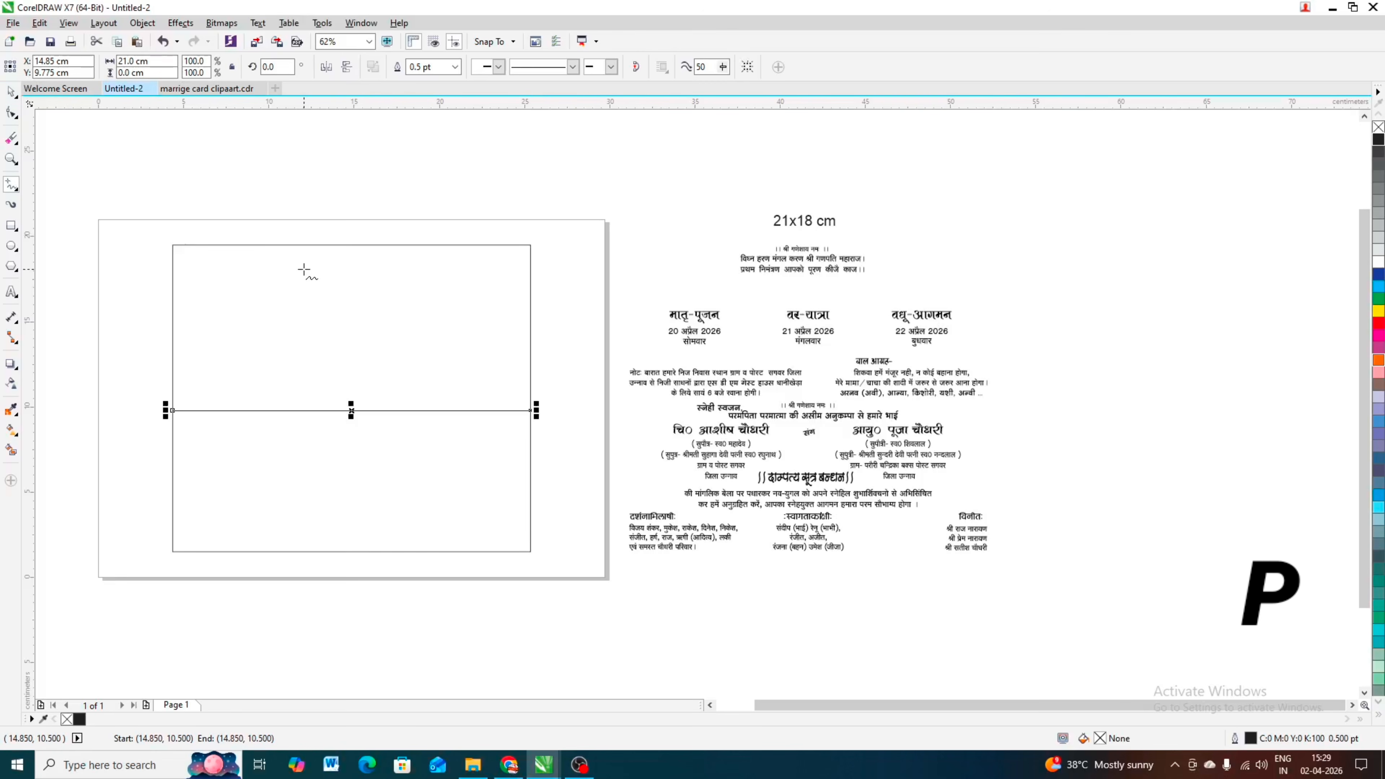
pyautogui.press('p')
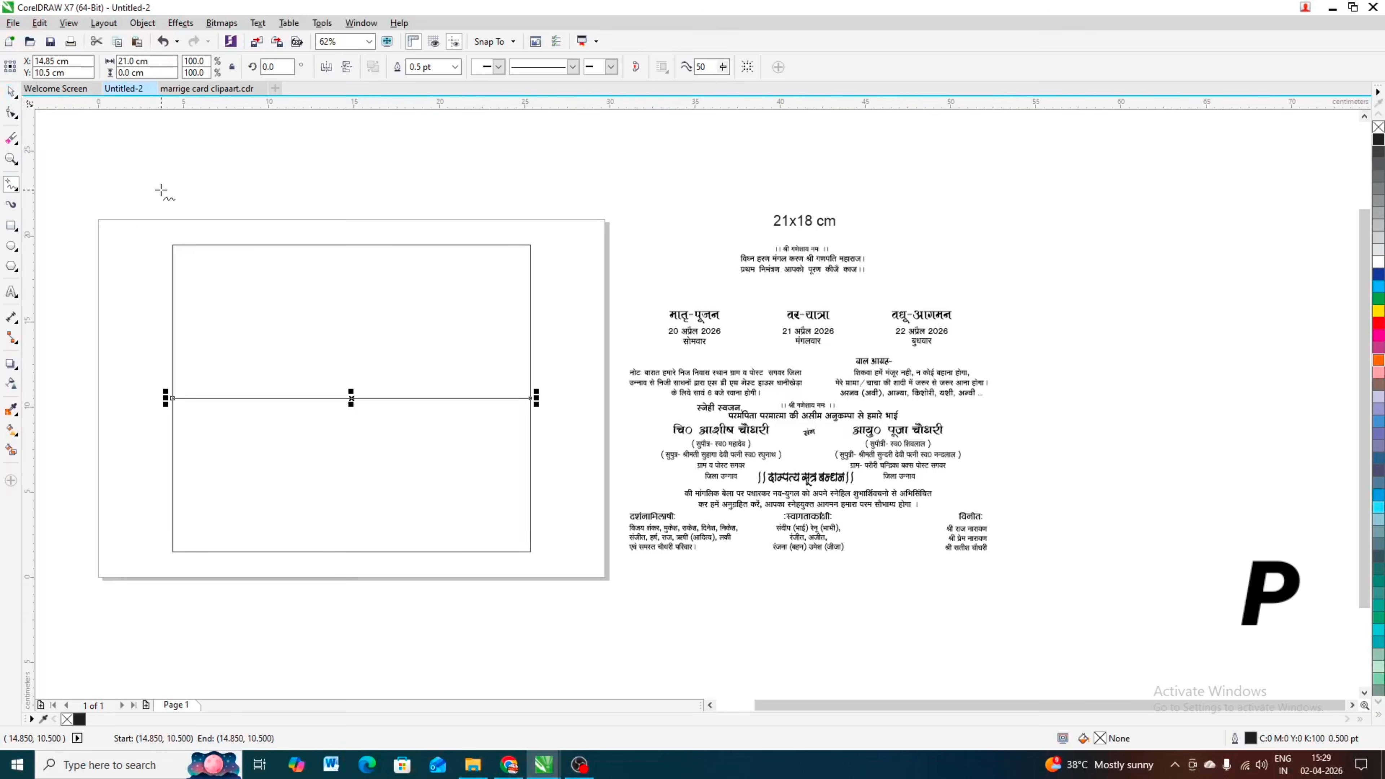
pyautogui.click(11, 92)
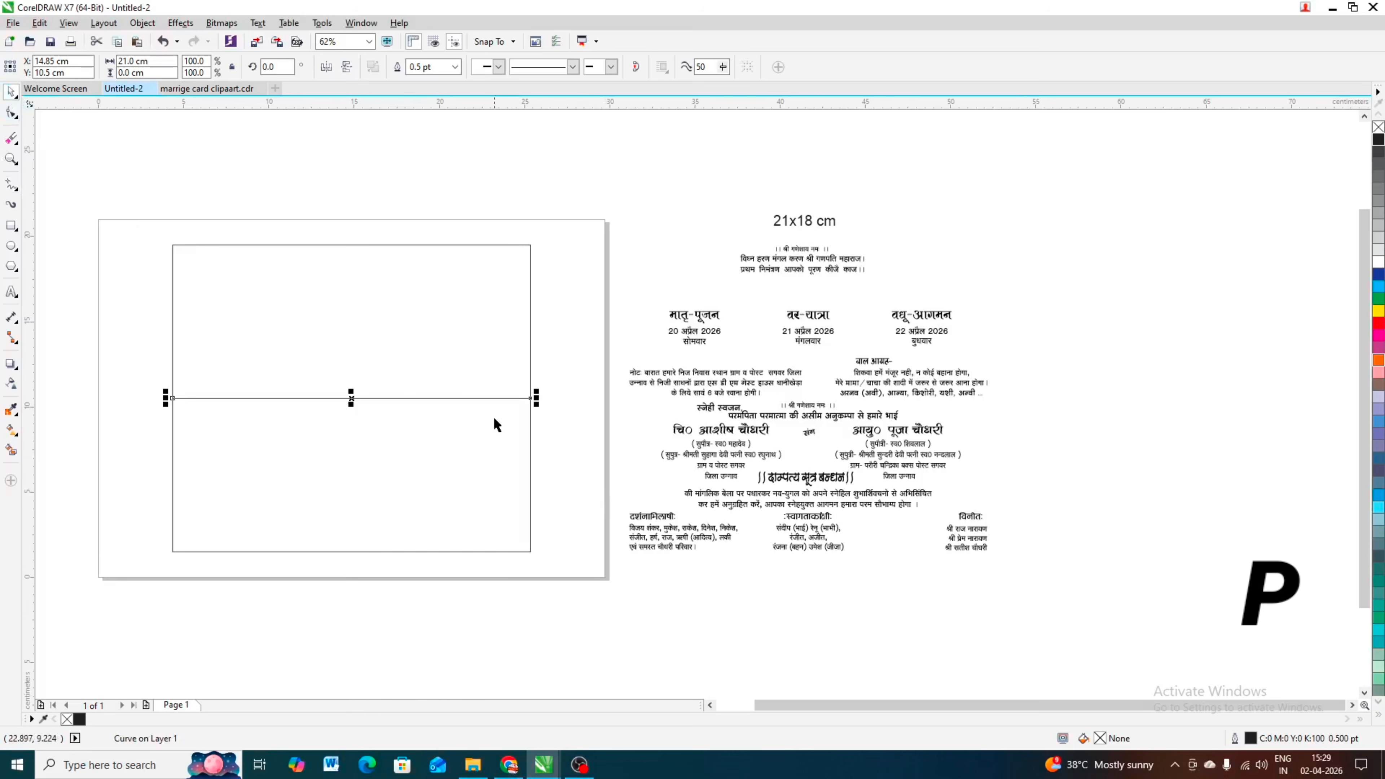
# Step: Group the opening Ganesh invocation lines and centre them horizontally on the card rectangle
pyautogui.click(641, 218)
pyautogui.moveTo(817, 258); pyautogui.dragTo(829, 252)
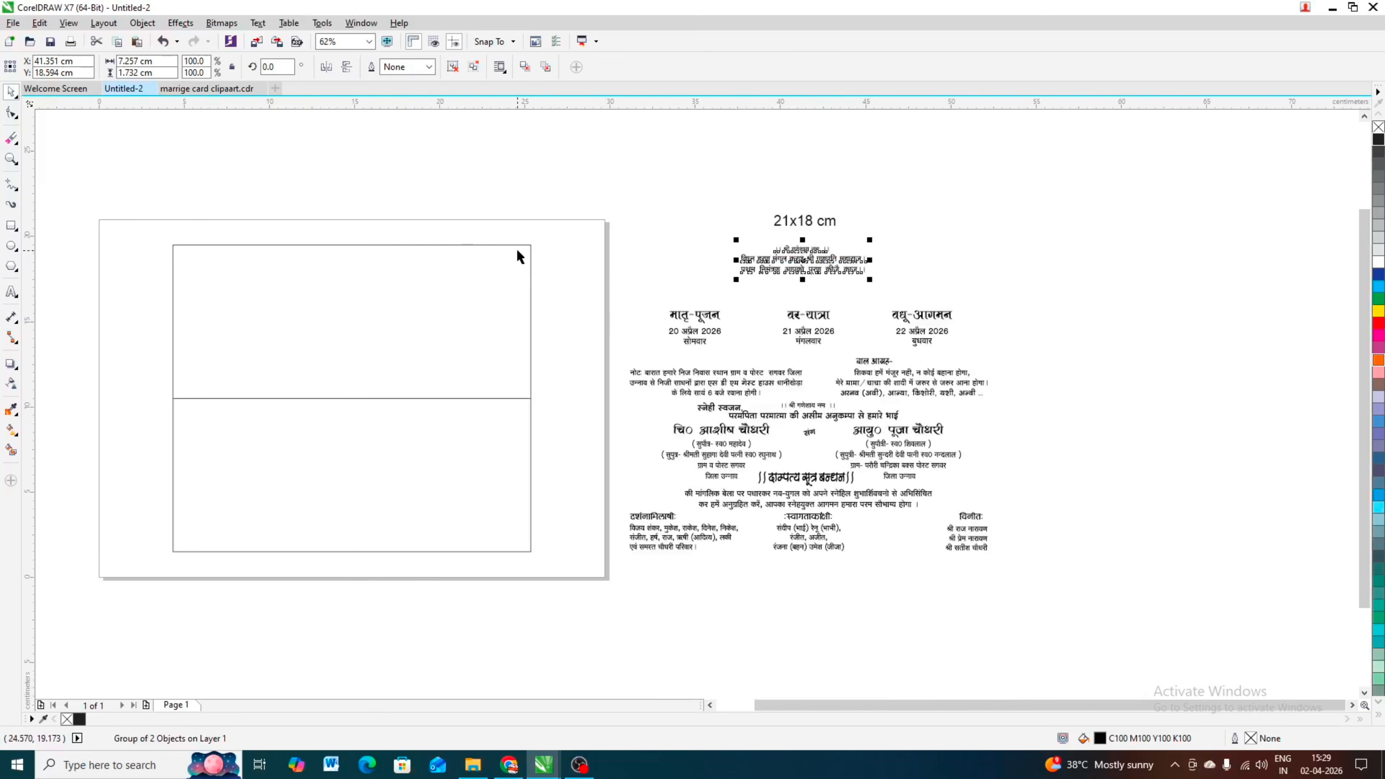
pyautogui.keyDown('shift'); pyautogui.click(455, 284); pyautogui.keyUp('shift')
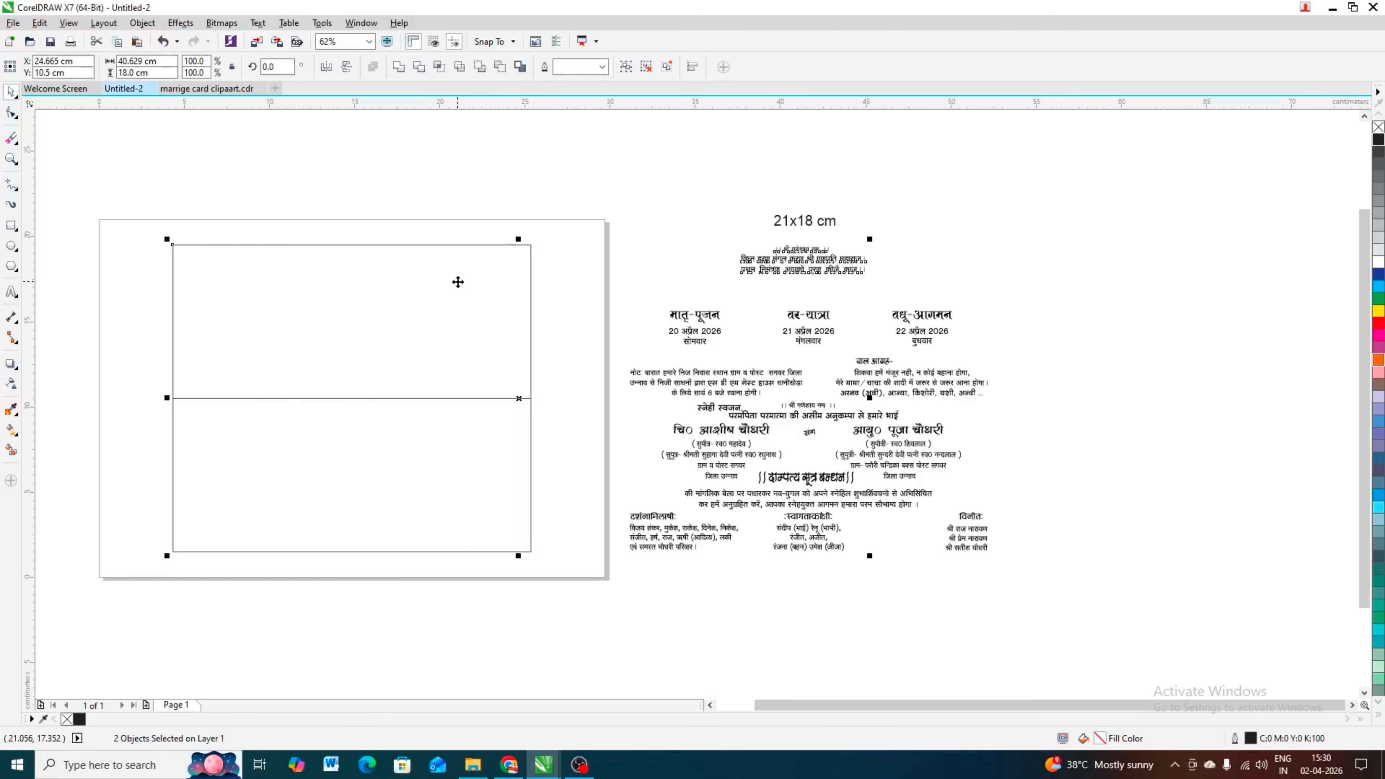
pyautogui.press('c')
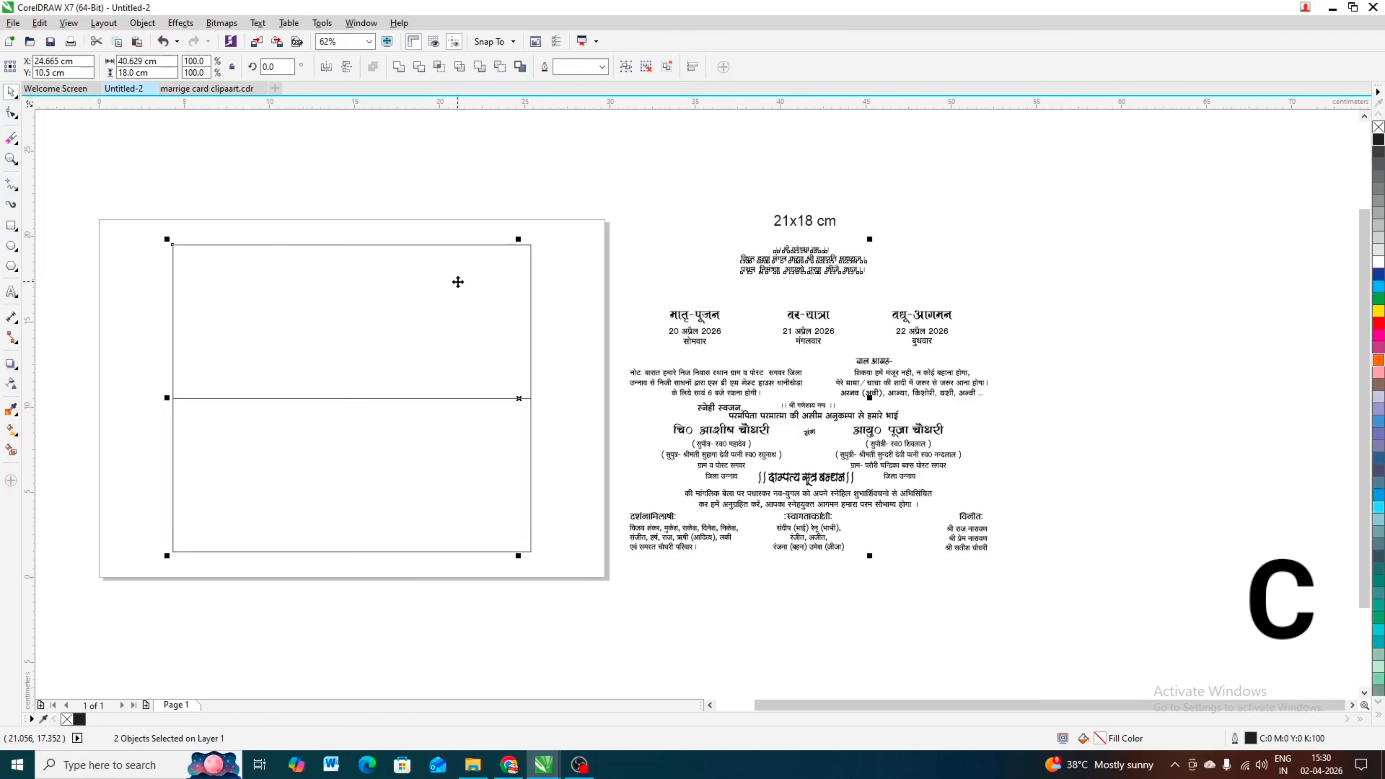
pyautogui.click(394, 235)
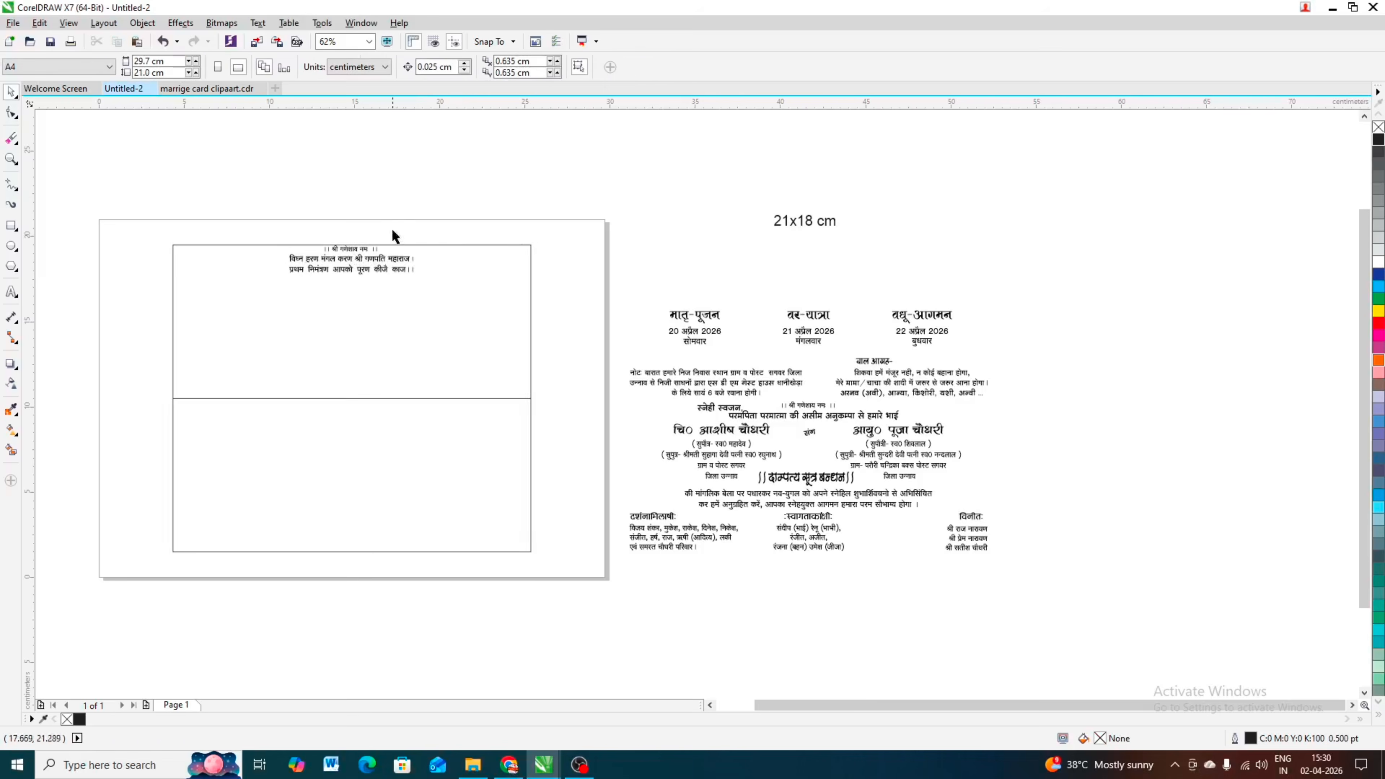
# Step: Group the three ceremony headings with their dates and weekdays, and centre the group horizontally on the card rectangle
pyautogui.scroll(4, 393, 236)
pyautogui.scroll(-2, 346, 268)
pyautogui.scroll(-2, 349, 267)
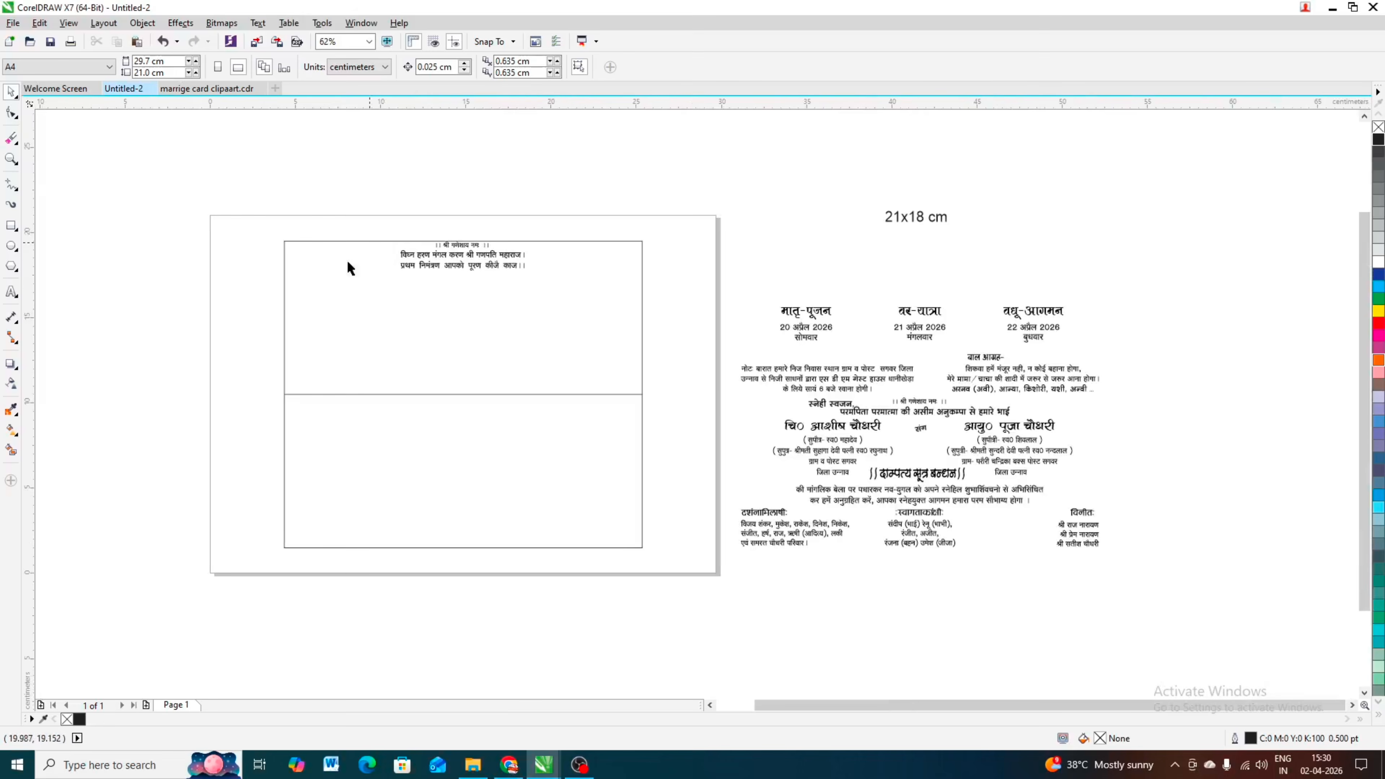
pyautogui.scroll(2, 498, 254)
pyautogui.scroll(-2, 447, 257)
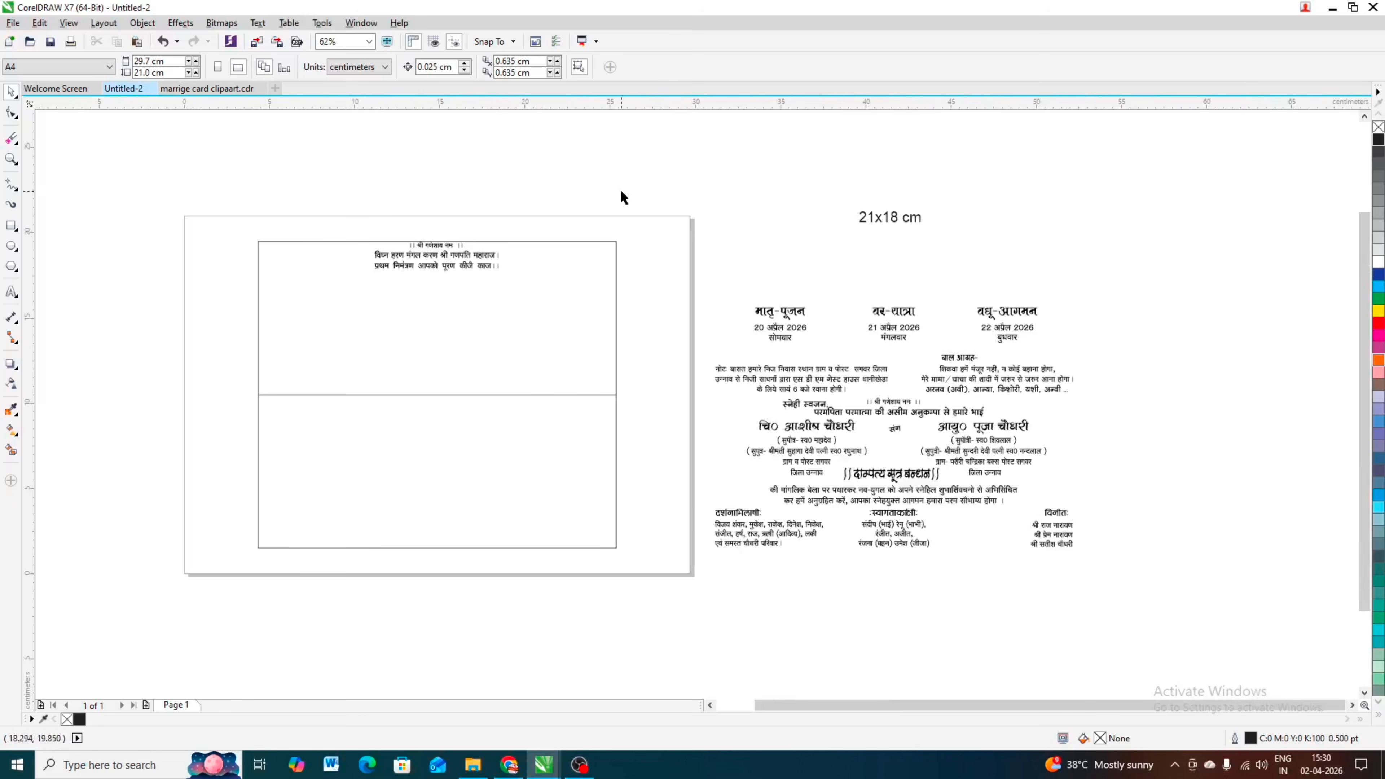
pyautogui.moveTo(1132, 257); pyautogui.dragTo(715, 355)
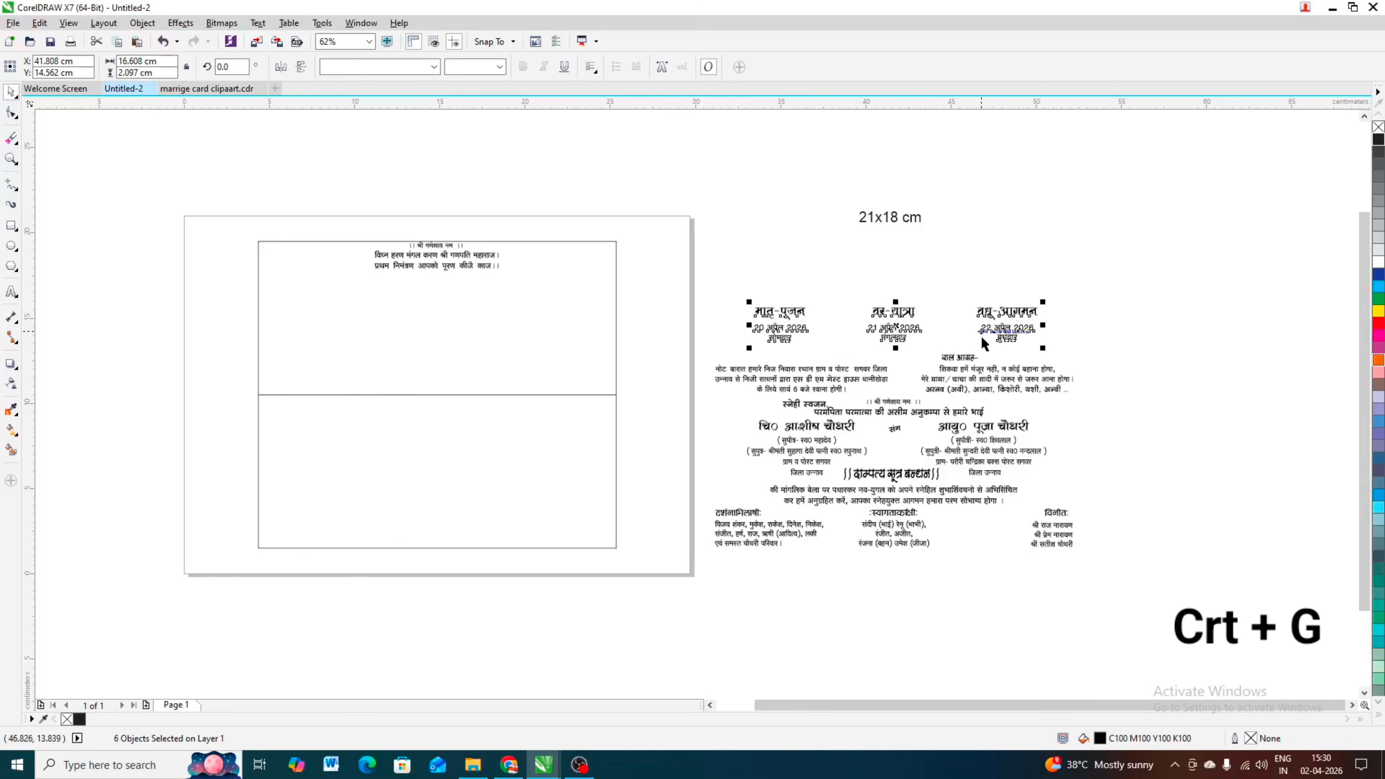
pyautogui.hotkey('ctrl', 'g')
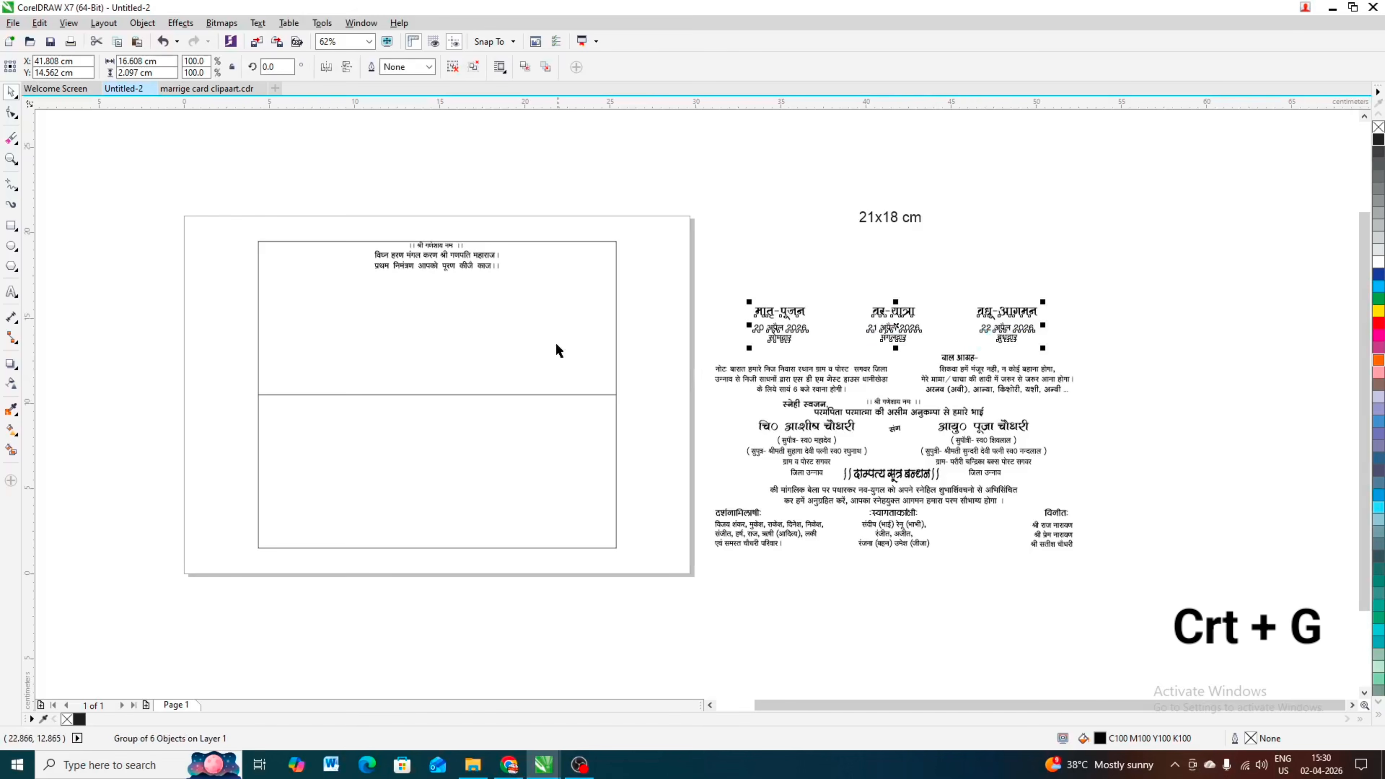
pyautogui.keyDown('shift'); pyautogui.click(484, 322); pyautogui.keyUp('shift')
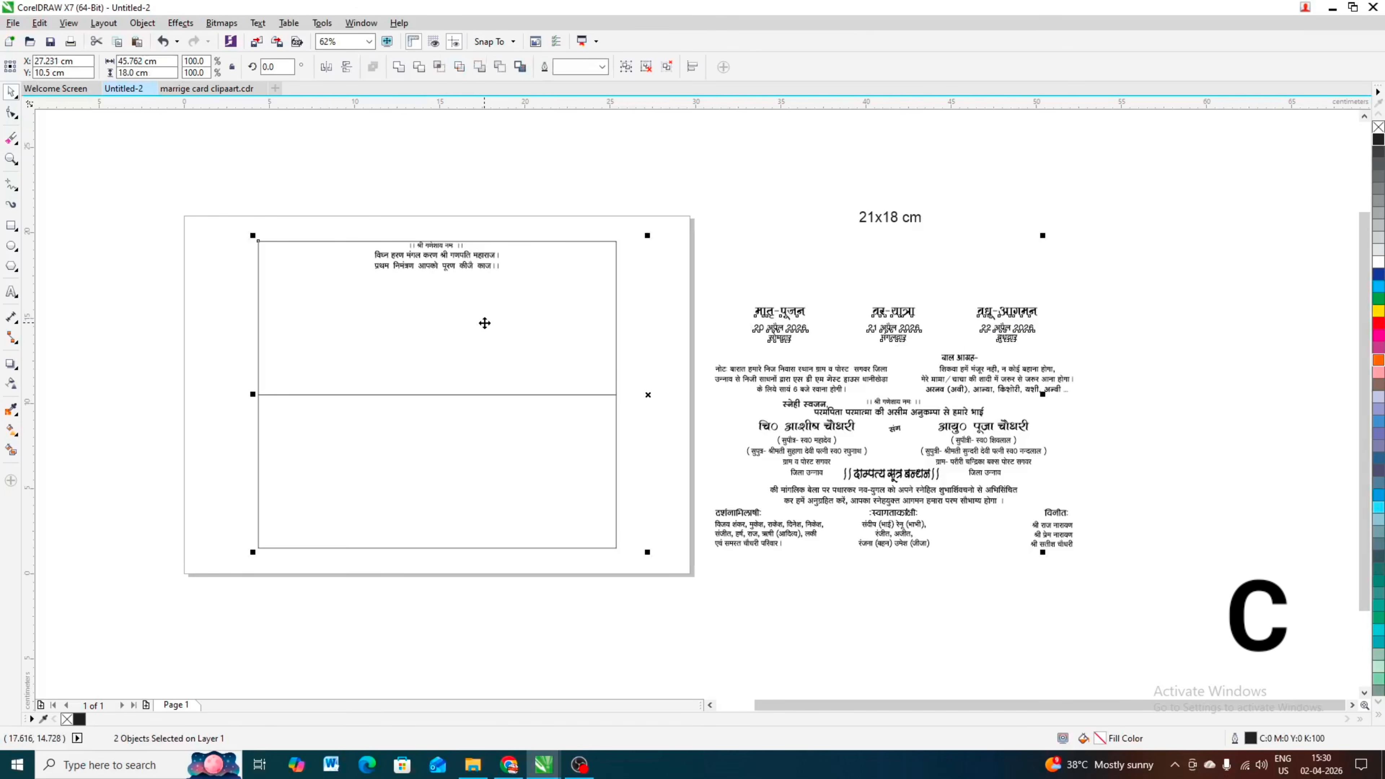
pyautogui.press('c')
pyautogui.click(535, 180)
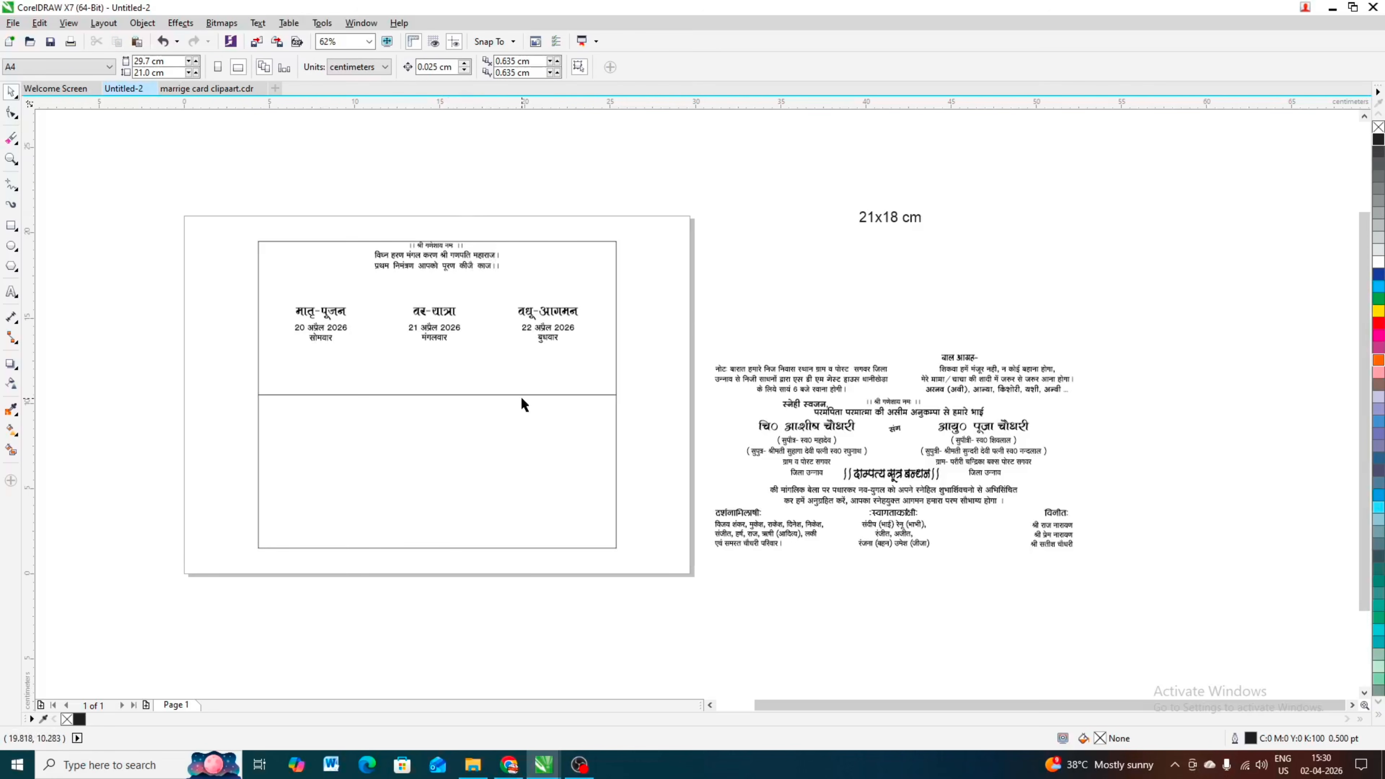
# Step: Switch to Chrome and search Google for "weding card clipaart"
pyautogui.click(508, 766)
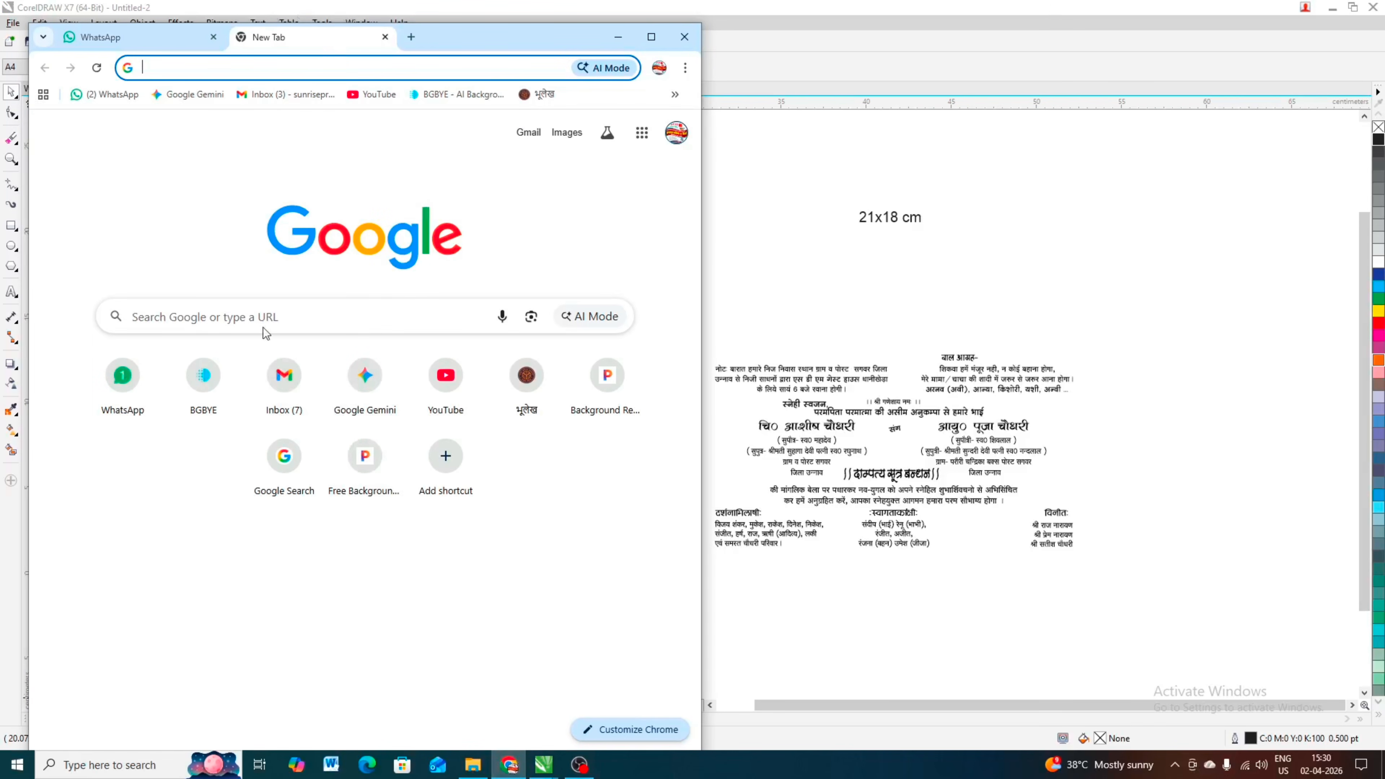
pyautogui.click(269, 317)
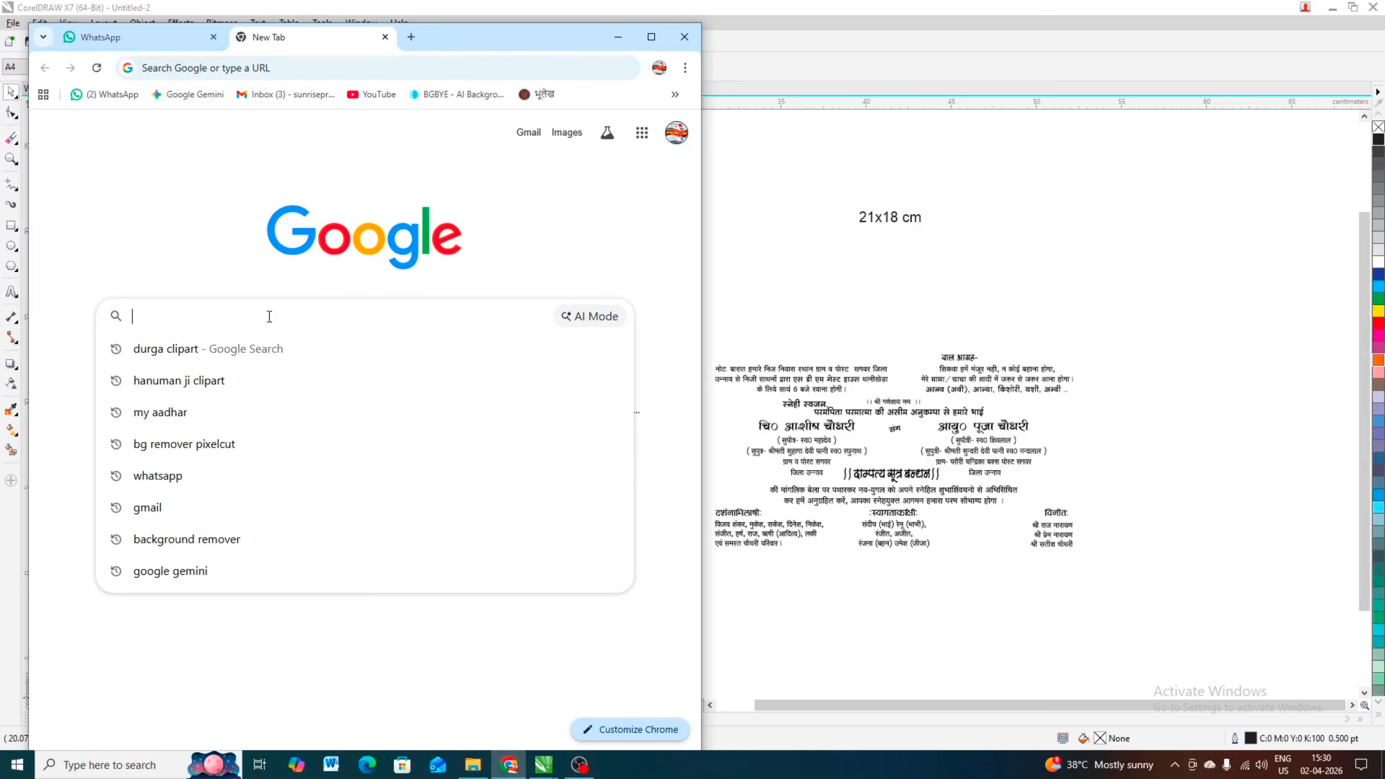
pyautogui.write('wedi')
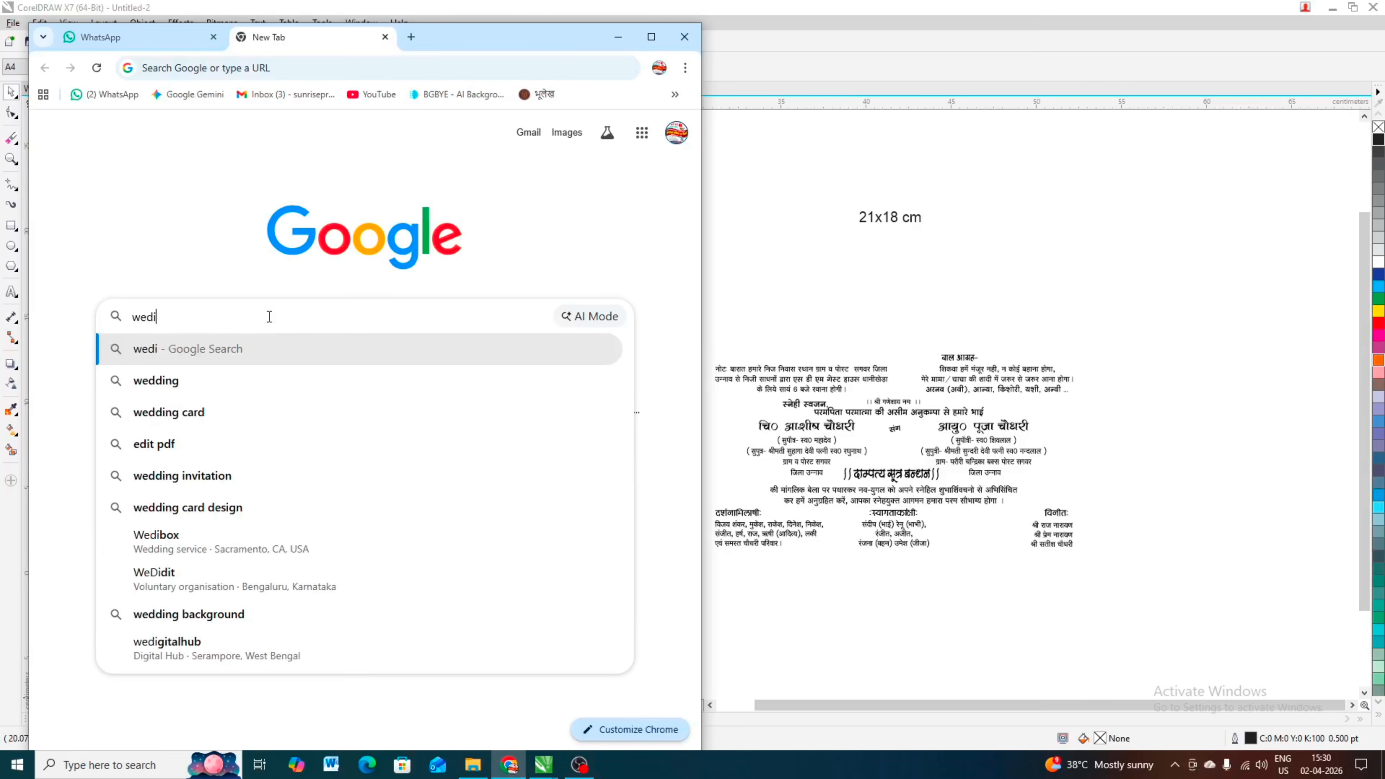
pyautogui.write('ng ca')
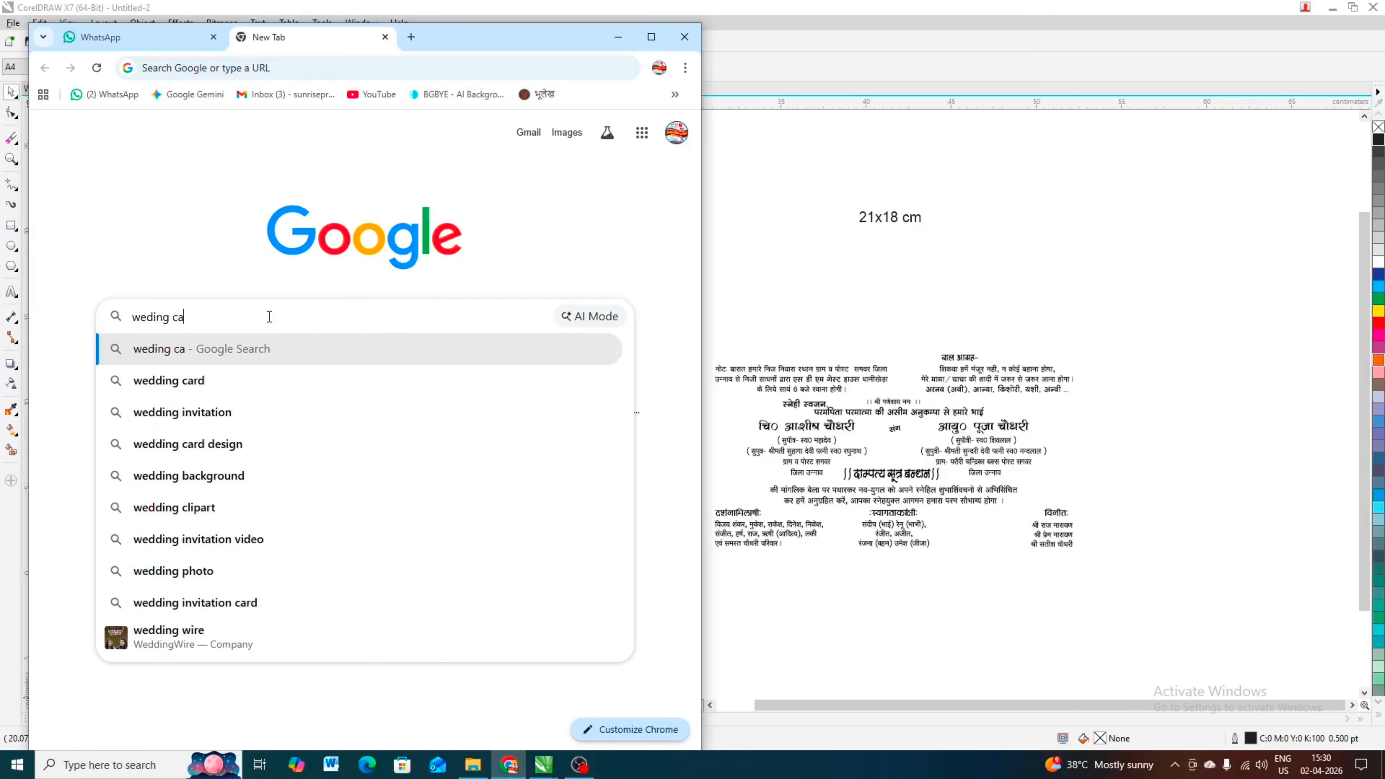
pyautogui.write('rd clipaart')
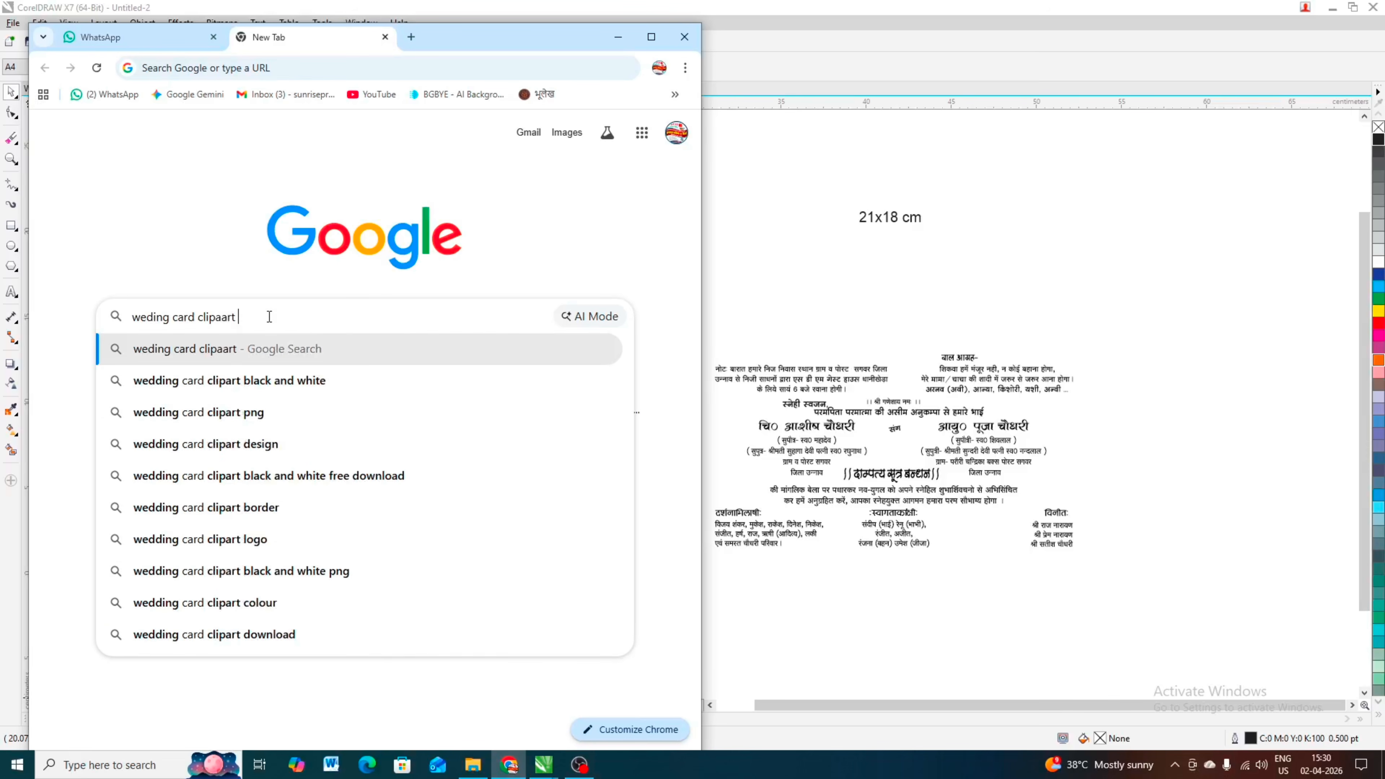
pyautogui.press('Return')
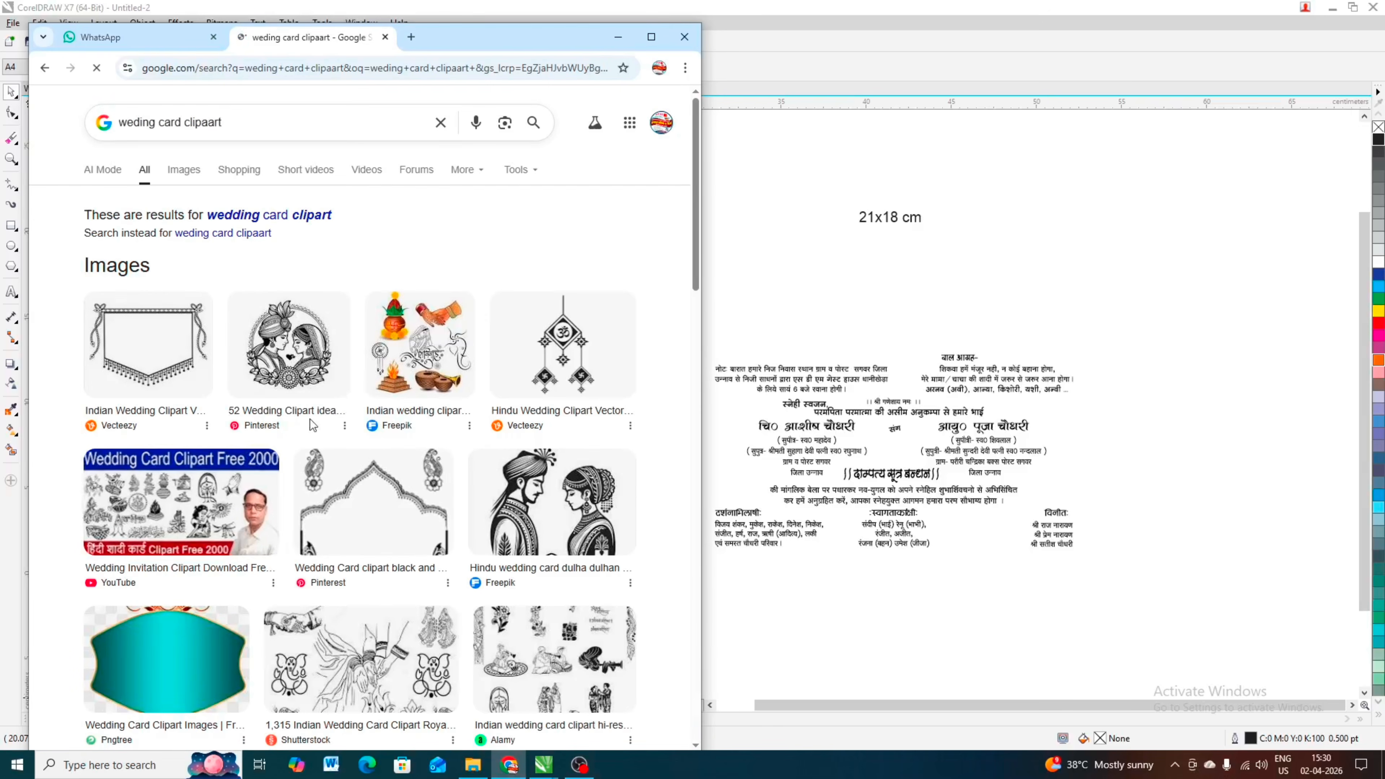
# Step: Copy the previewed Vecteezy Indian wedding banner frame image from the first image result and return to CorelDRAW
pyautogui.click(145, 333)
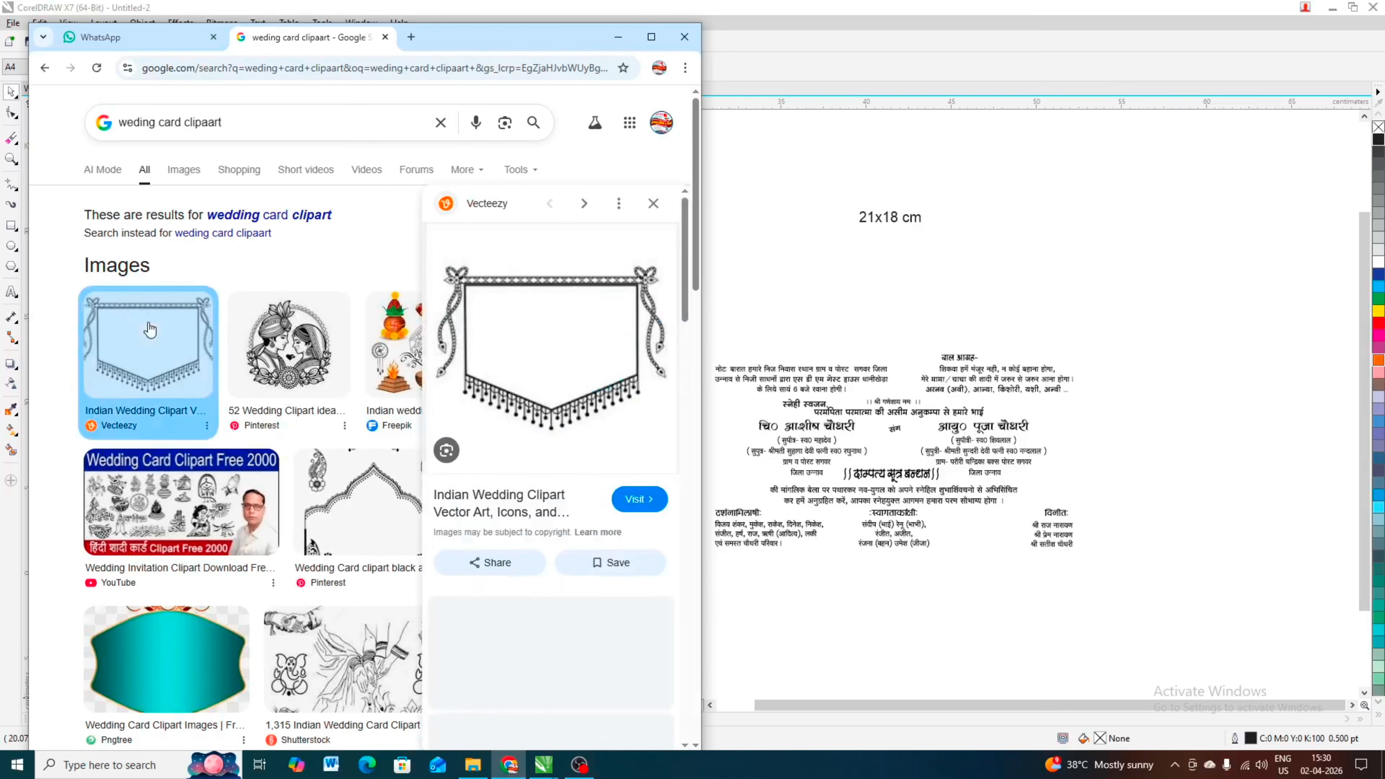
pyautogui.scroll(-4, 540, 573)
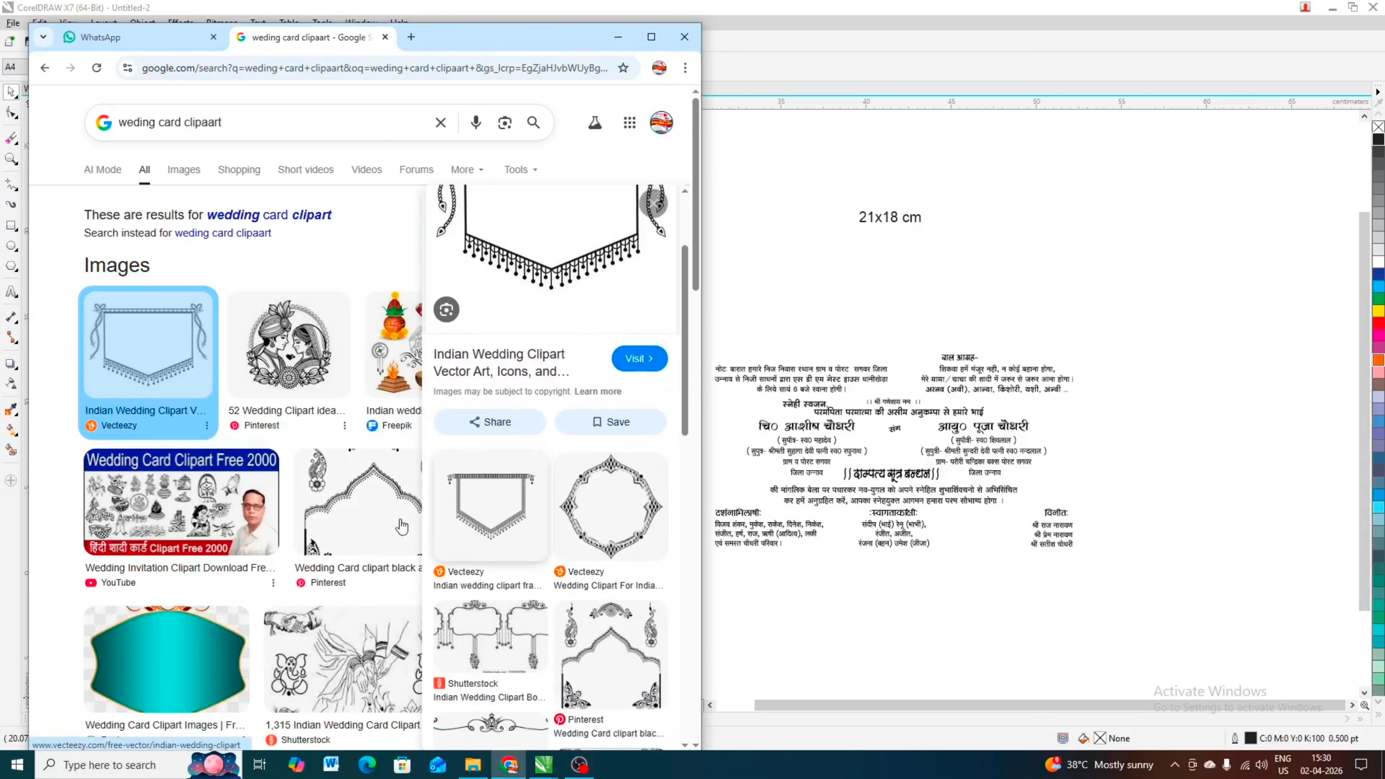
pyautogui.scroll(-4, 615, 523)
pyautogui.scroll(10, 617, 450)
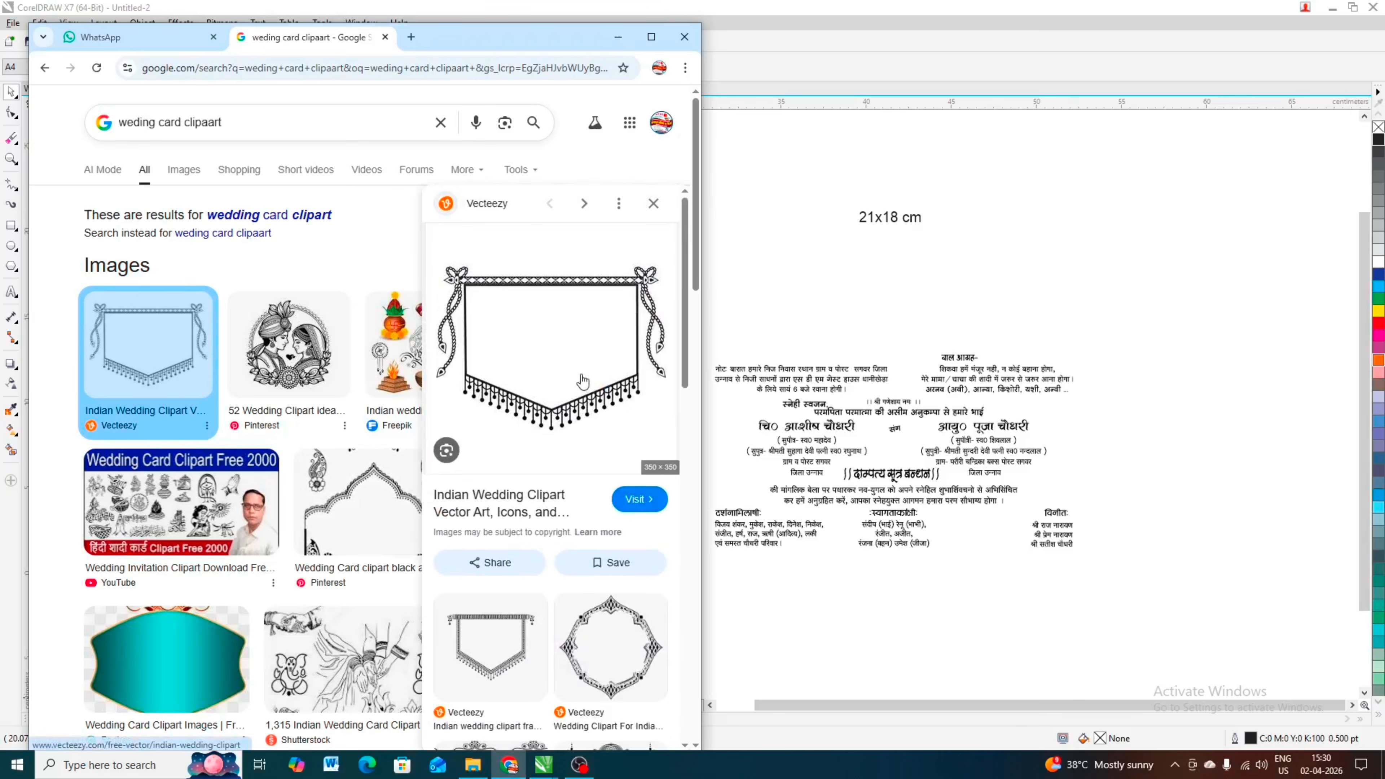
pyautogui.rightClick(534, 340)
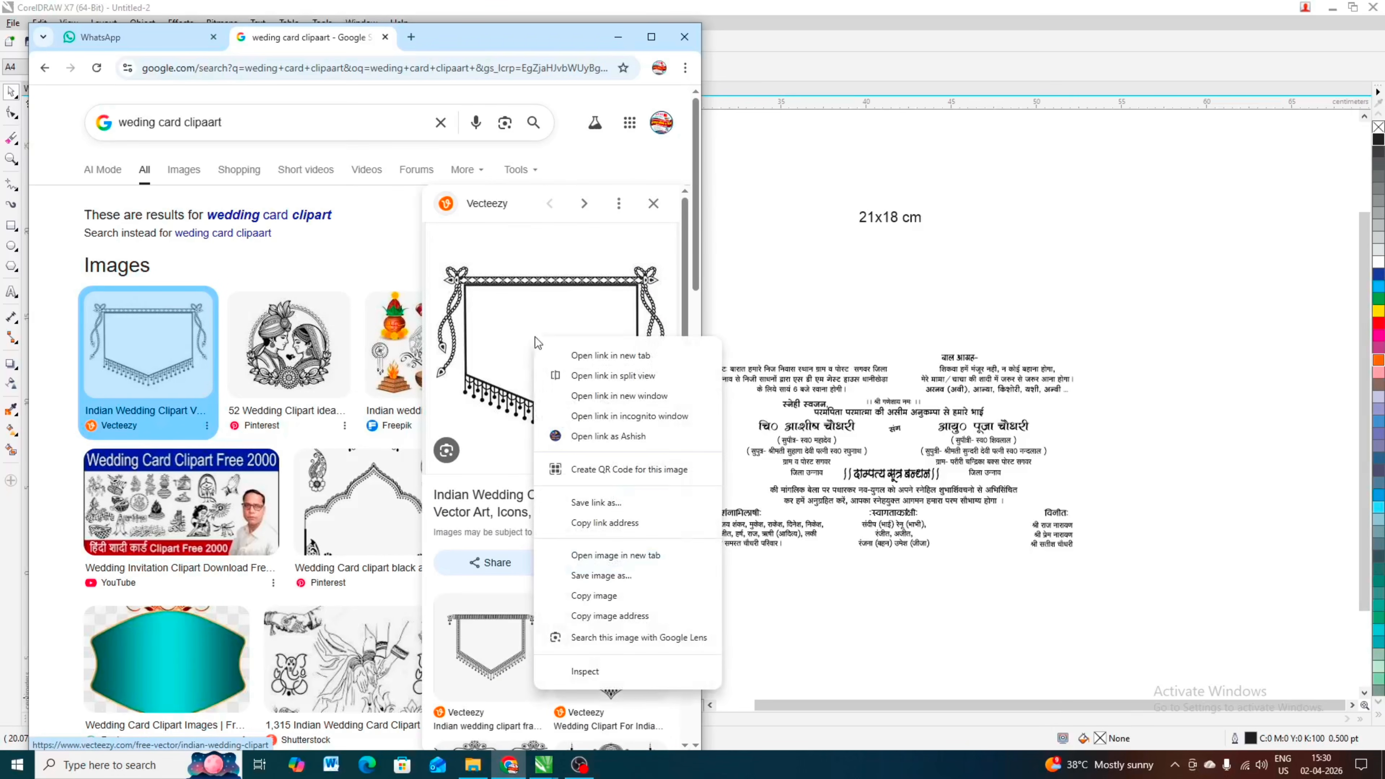
pyautogui.click(601, 597)
pyautogui.click(820, 205)
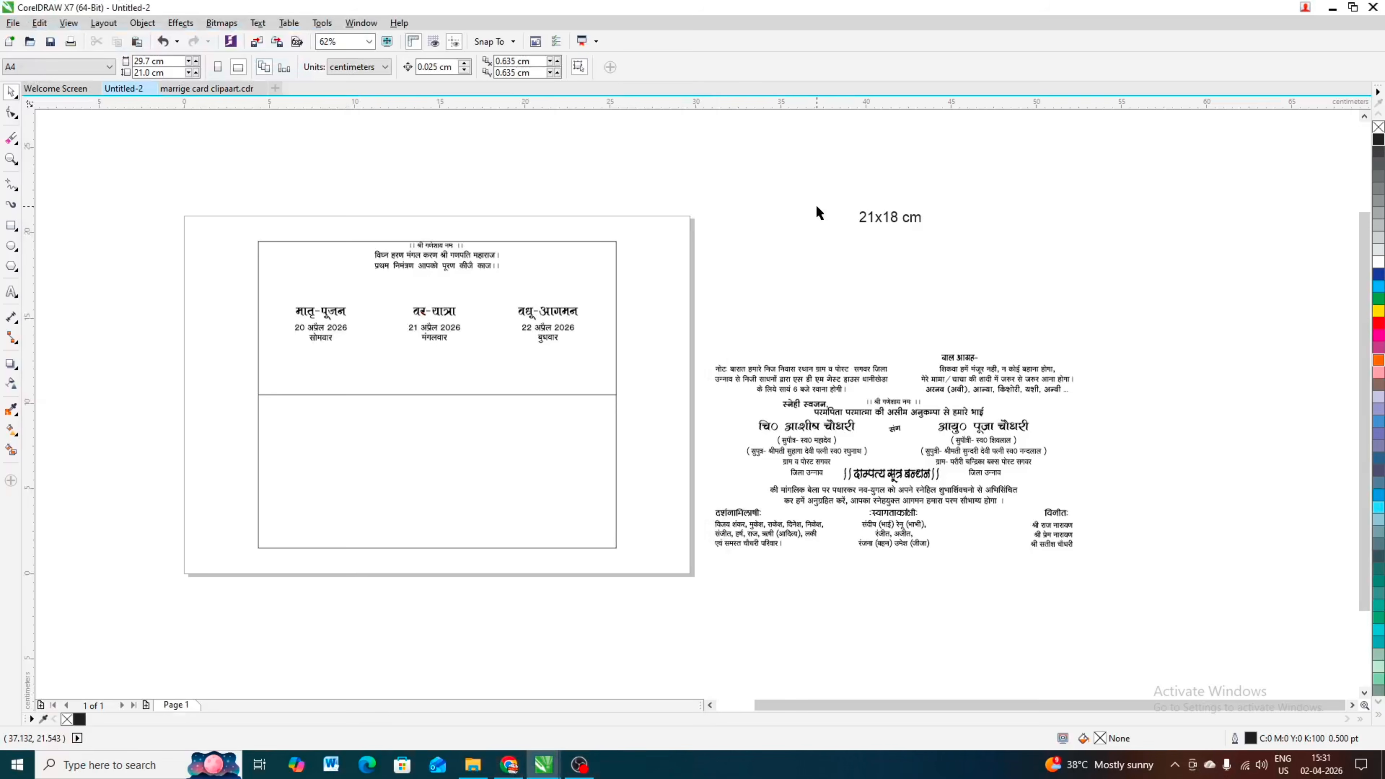
# Step: Paste the copied banner frame, scale it down to about 8.3 cm square and place it over the मातृ-पूजन heading
pyautogui.hotkey('ctrl', 'v')
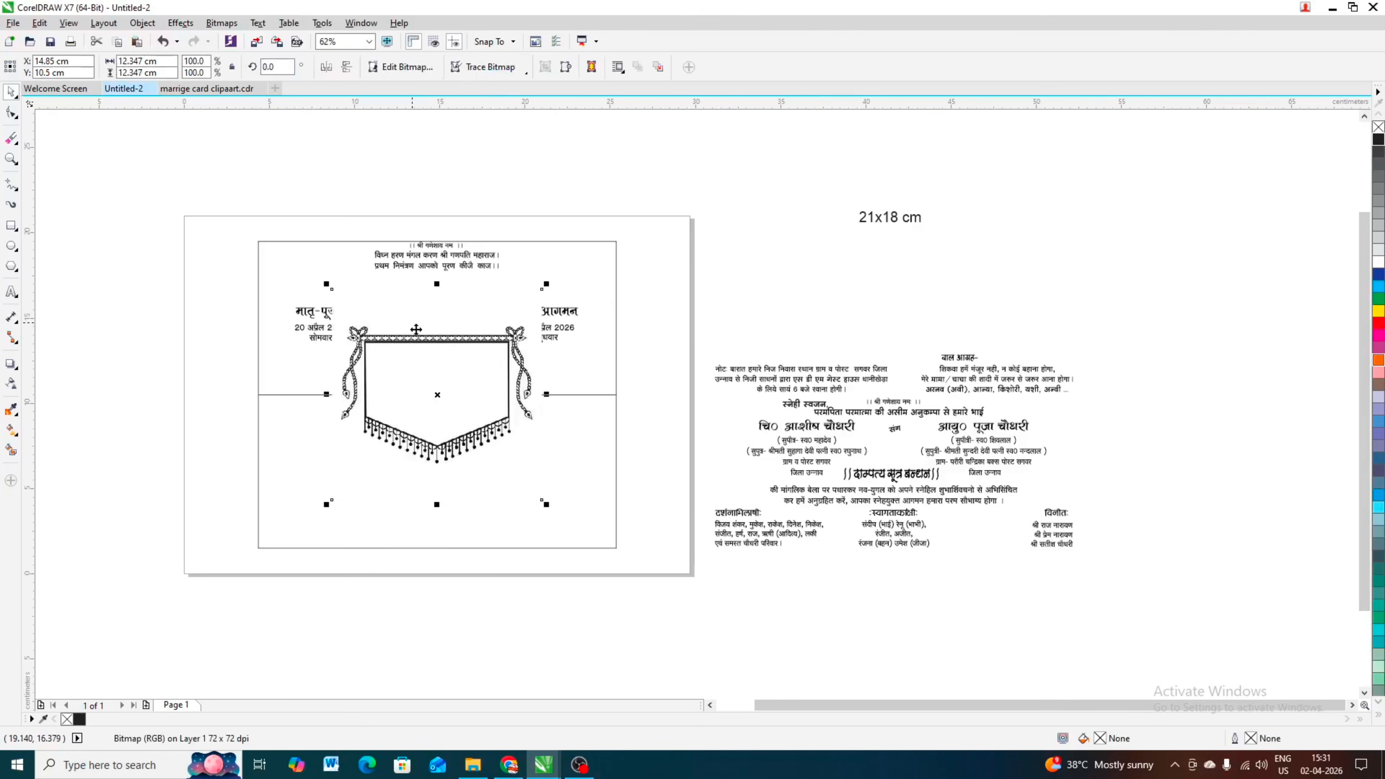
pyautogui.moveTo(416, 329); pyautogui.dragTo(52, 329)
pyautogui.scroll(-2, 278, 288)
pyautogui.moveTo(163, 321); pyautogui.dragTo(184, 251)
pyautogui.moveTo(252, 217); pyautogui.dragTo(247, 232)
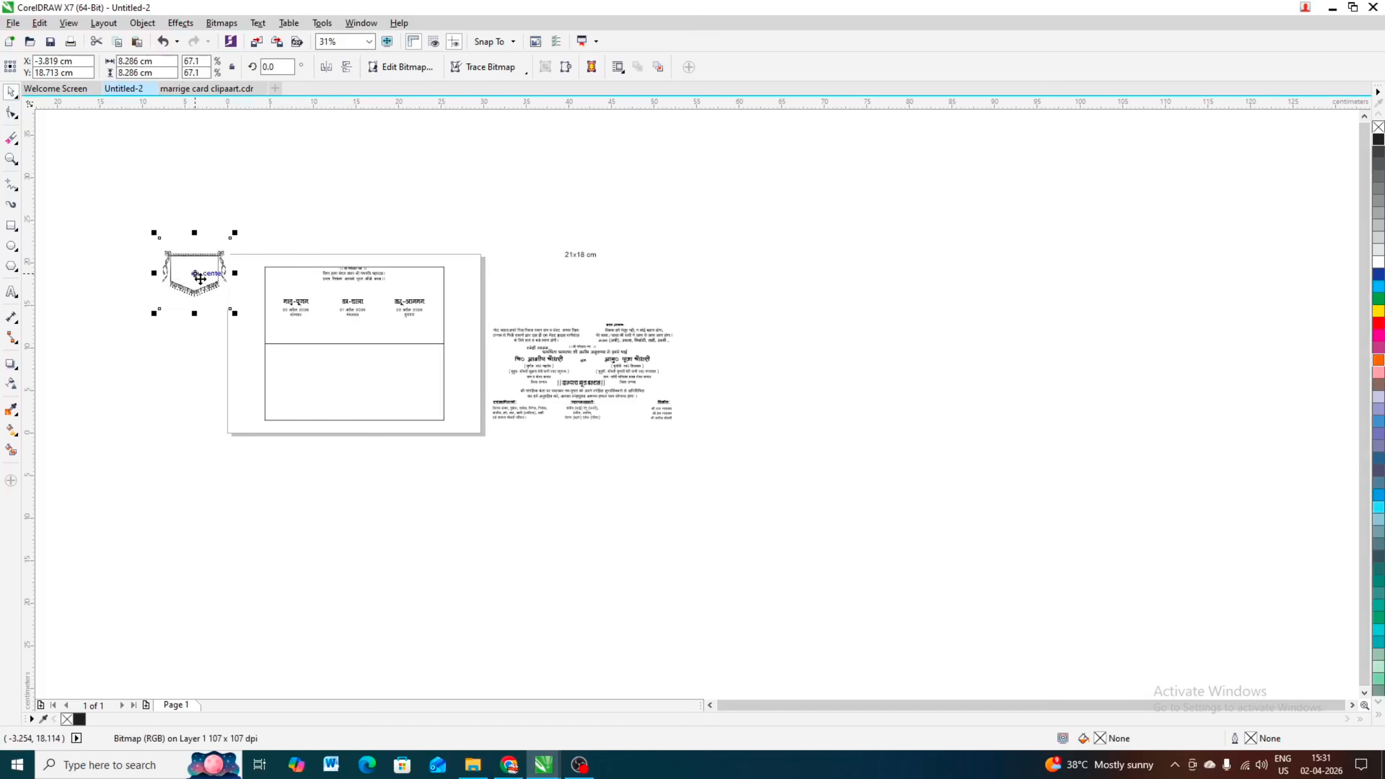
pyautogui.moveTo(197, 272); pyautogui.dragTo(298, 301)
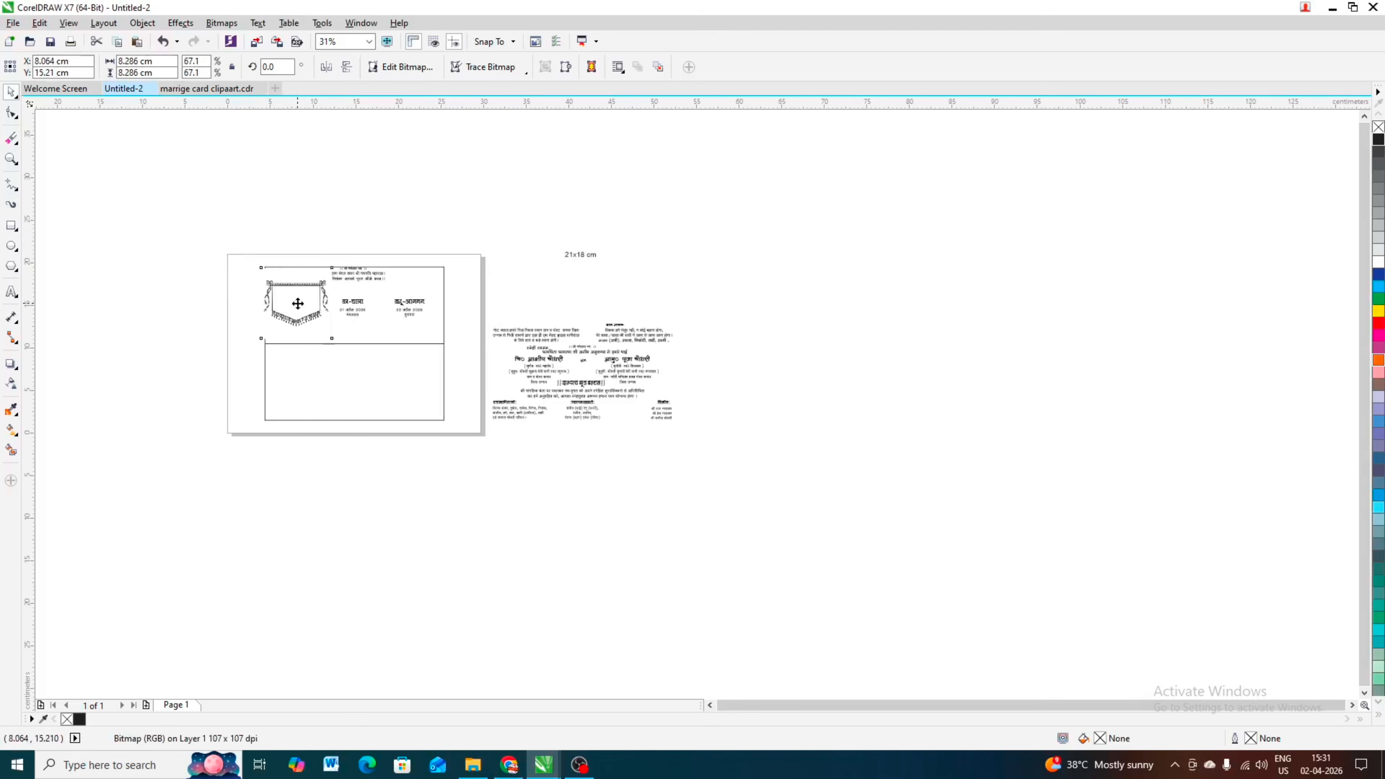
# Step: Bring the ceremony text group in front of the banner, and shrink the banner to about 5.6 cm square around the मातृ-पूजन text
pyautogui.click(408, 301)
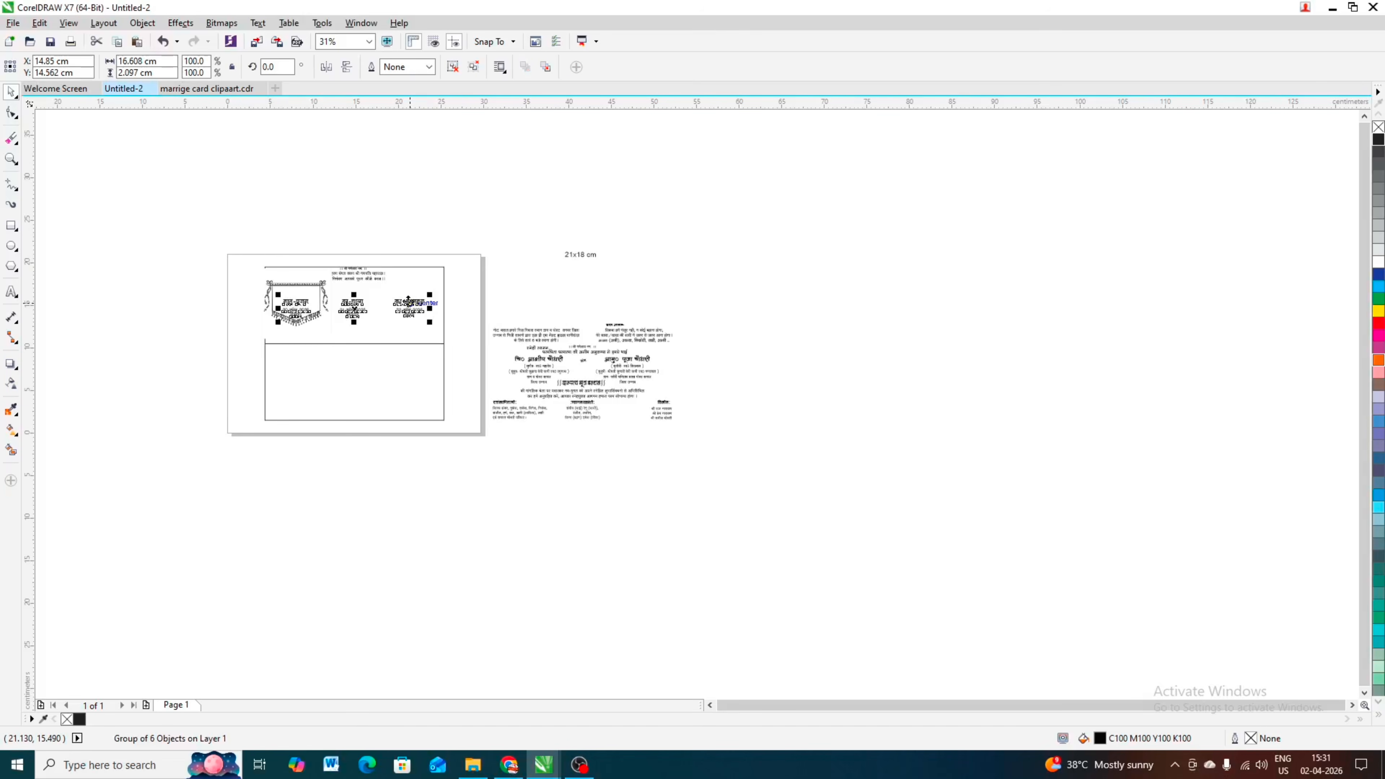
pyautogui.scroll(4, 262, 284)
pyautogui.click(309, 287)
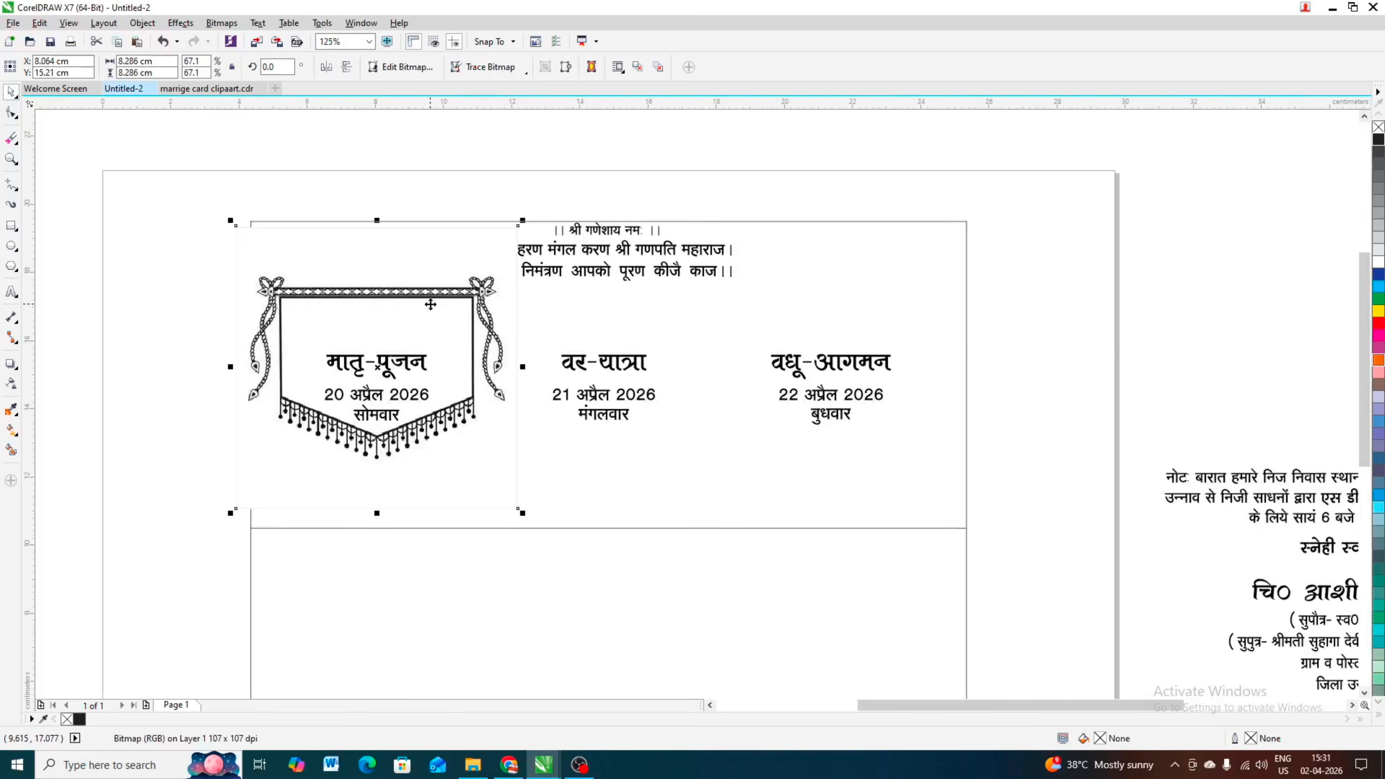
pyautogui.moveTo(444, 294); pyautogui.dragTo(444, 302)
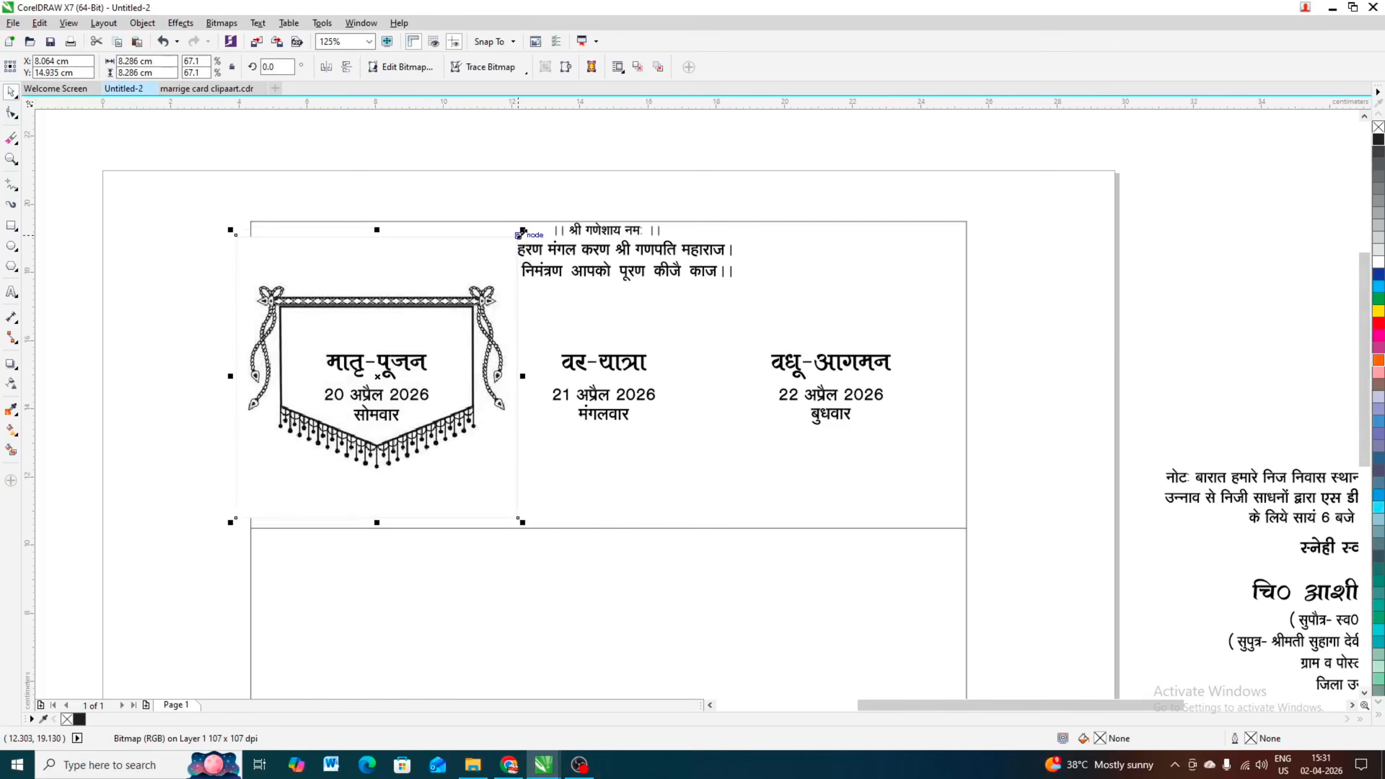
pyautogui.moveTo(522, 230); pyautogui.dragTo(459, 313)
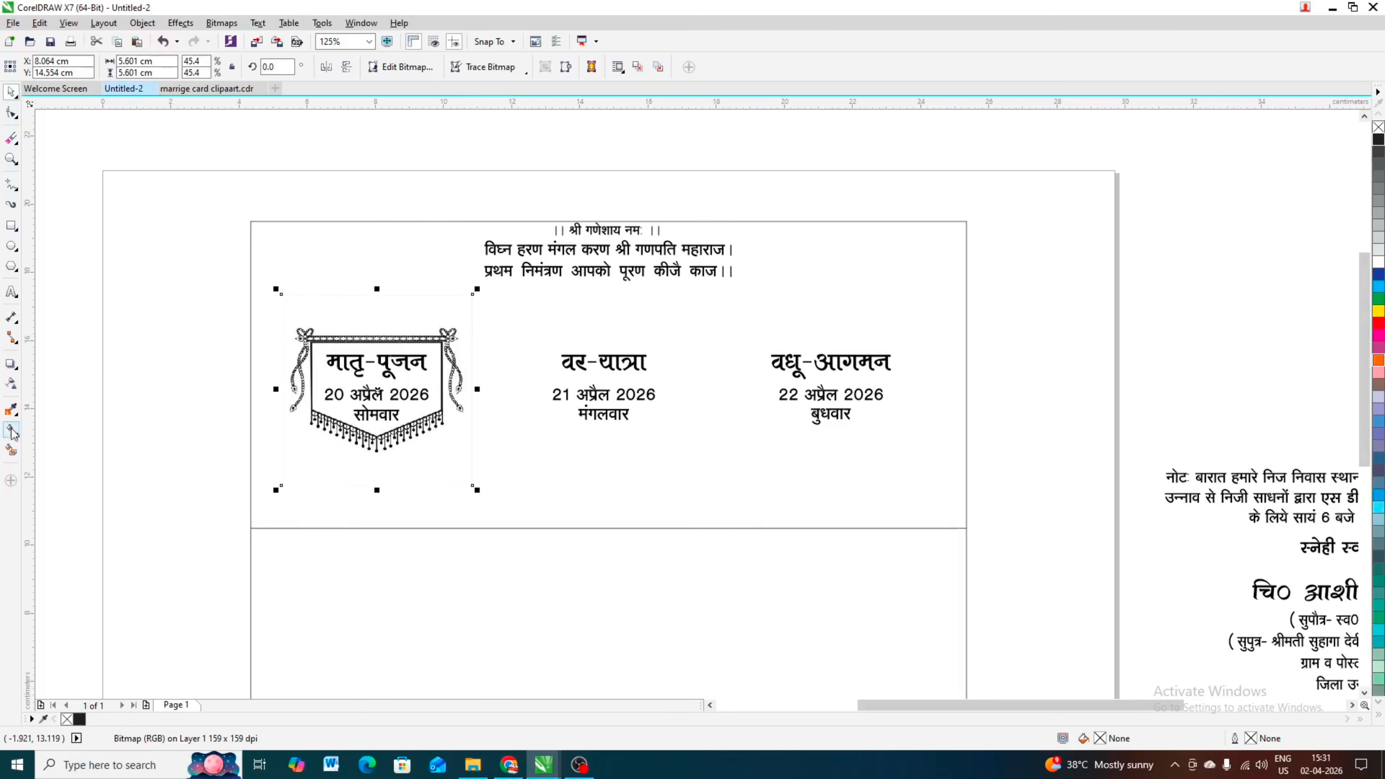
# Step: Crop the blank margins on all four sides of the banner bitmap with the Shape tool, leaving about 5.16 × 3.87 cm
pyautogui.click(170, 345)
pyautogui.click(415, 335)
pyautogui.click(419, 338)
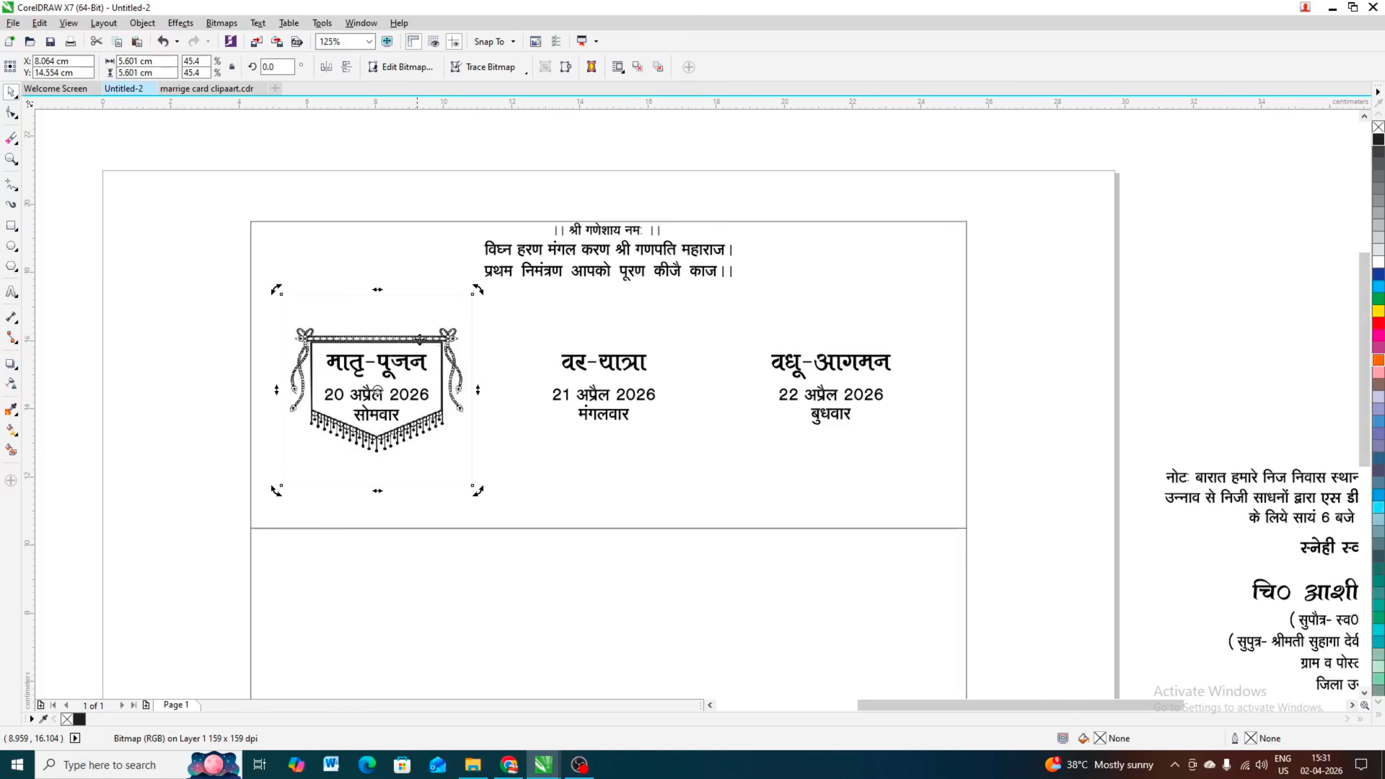
pyautogui.click(12, 113)
pyautogui.moveTo(177, 464); pyautogui.dragTo(693, 551)
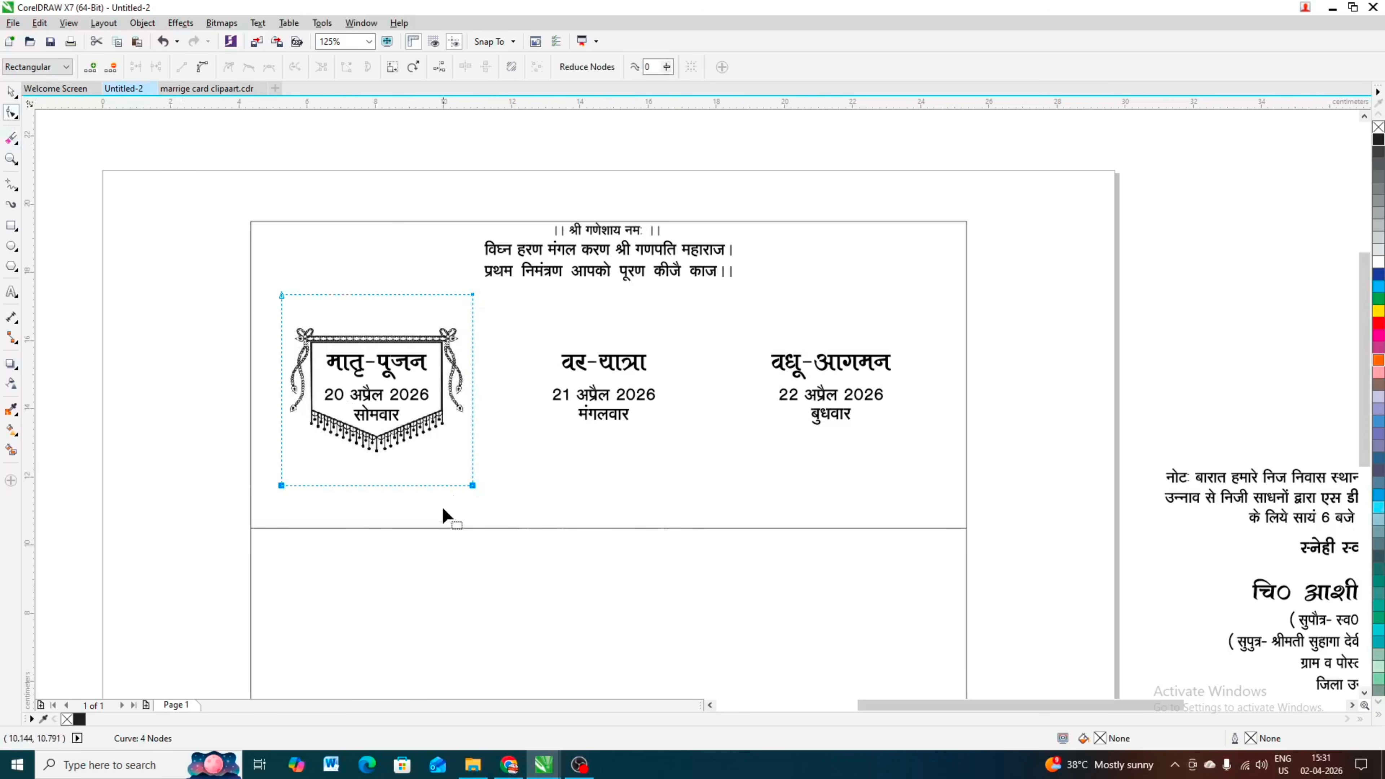
pyautogui.moveTo(472, 485); pyautogui.dragTo(472, 457)
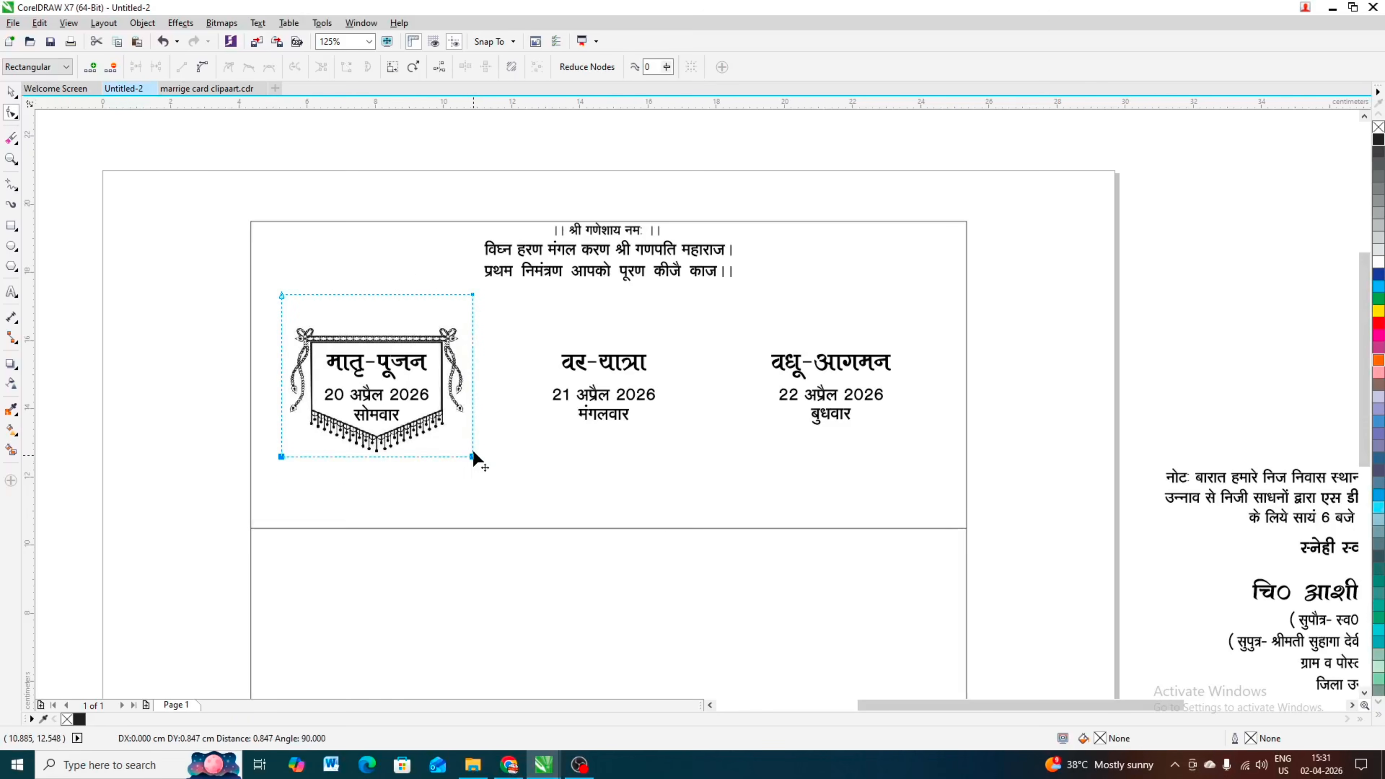
pyautogui.moveTo(420, 270); pyautogui.dragTo(466, 459)
pyautogui.moveTo(176, 260); pyautogui.dragTo(468, 325)
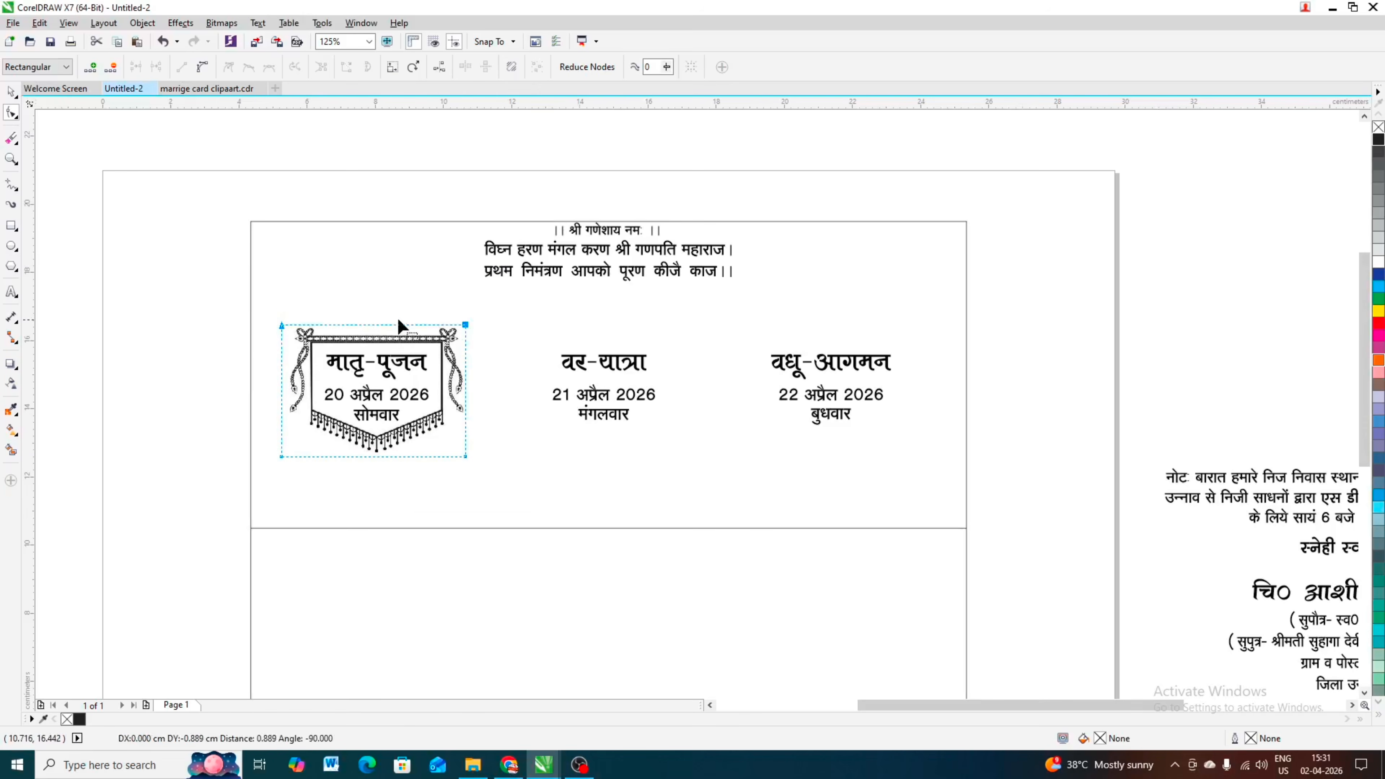
pyautogui.moveTo(229, 328); pyautogui.dragTo(341, 534)
pyautogui.moveTo(281, 456); pyautogui.dragTo(289, 457)
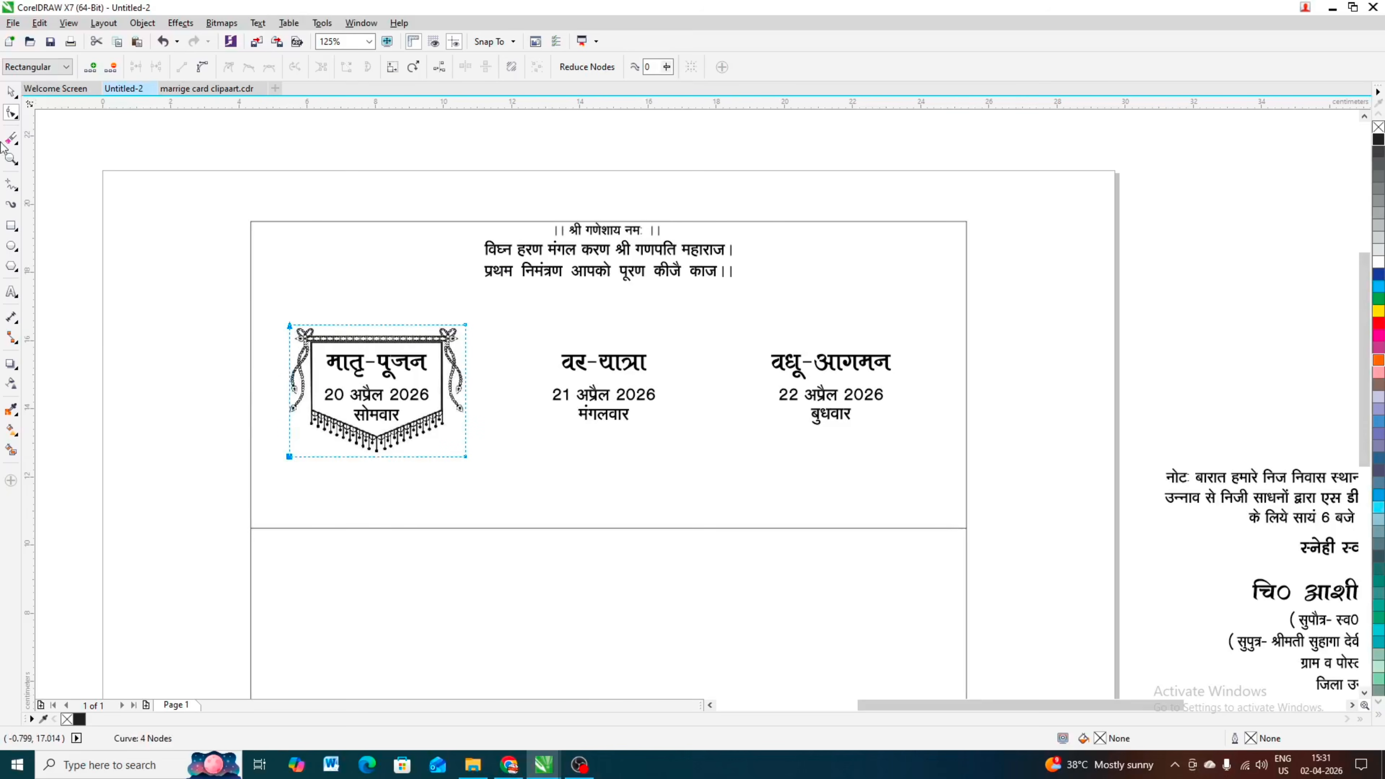
pyautogui.click(11, 93)
pyautogui.click(522, 376)
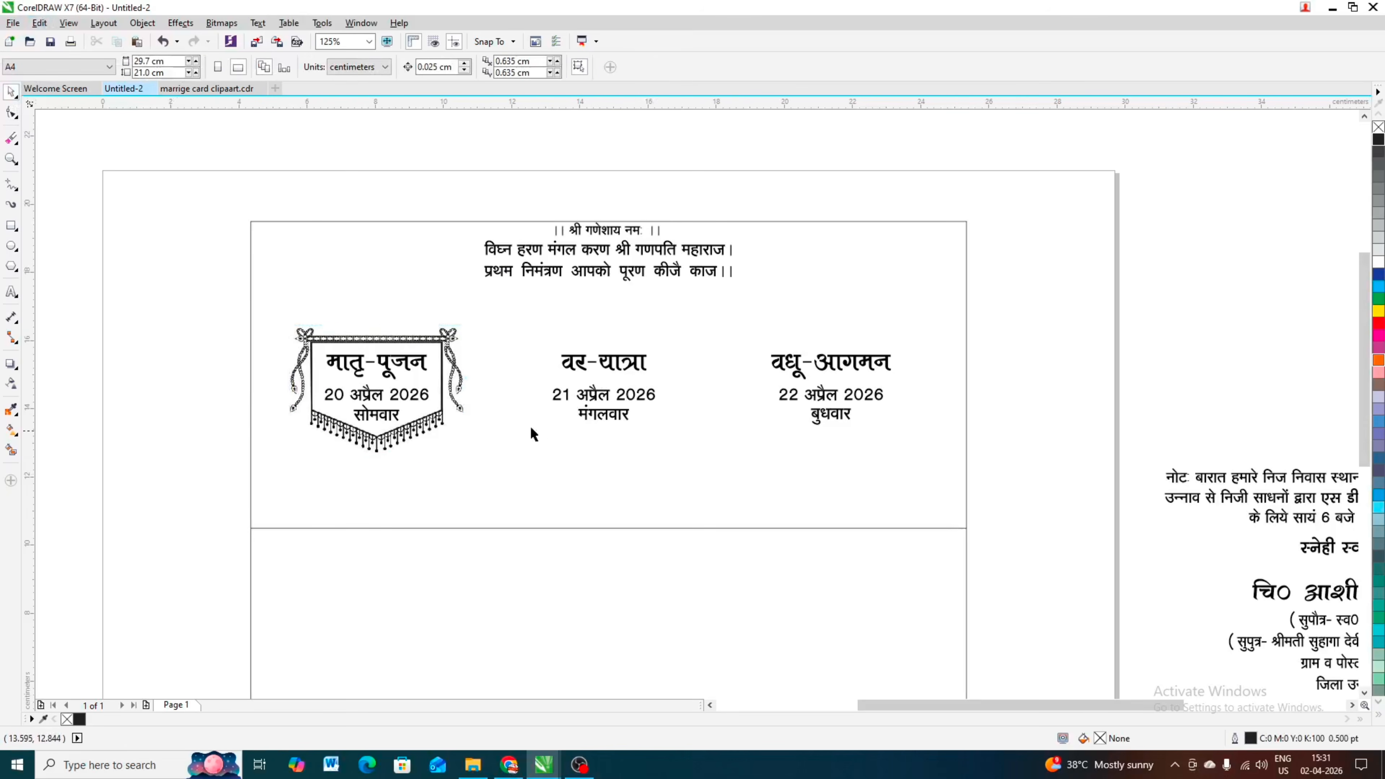
# Step: Duplicate the cropped banner horizontally onto the वधू-आगमन heading
pyautogui.click(436, 341)
pyautogui.moveTo(376, 342); pyautogui.dragTo(827, 343)
pyautogui.rightClick(828, 342)
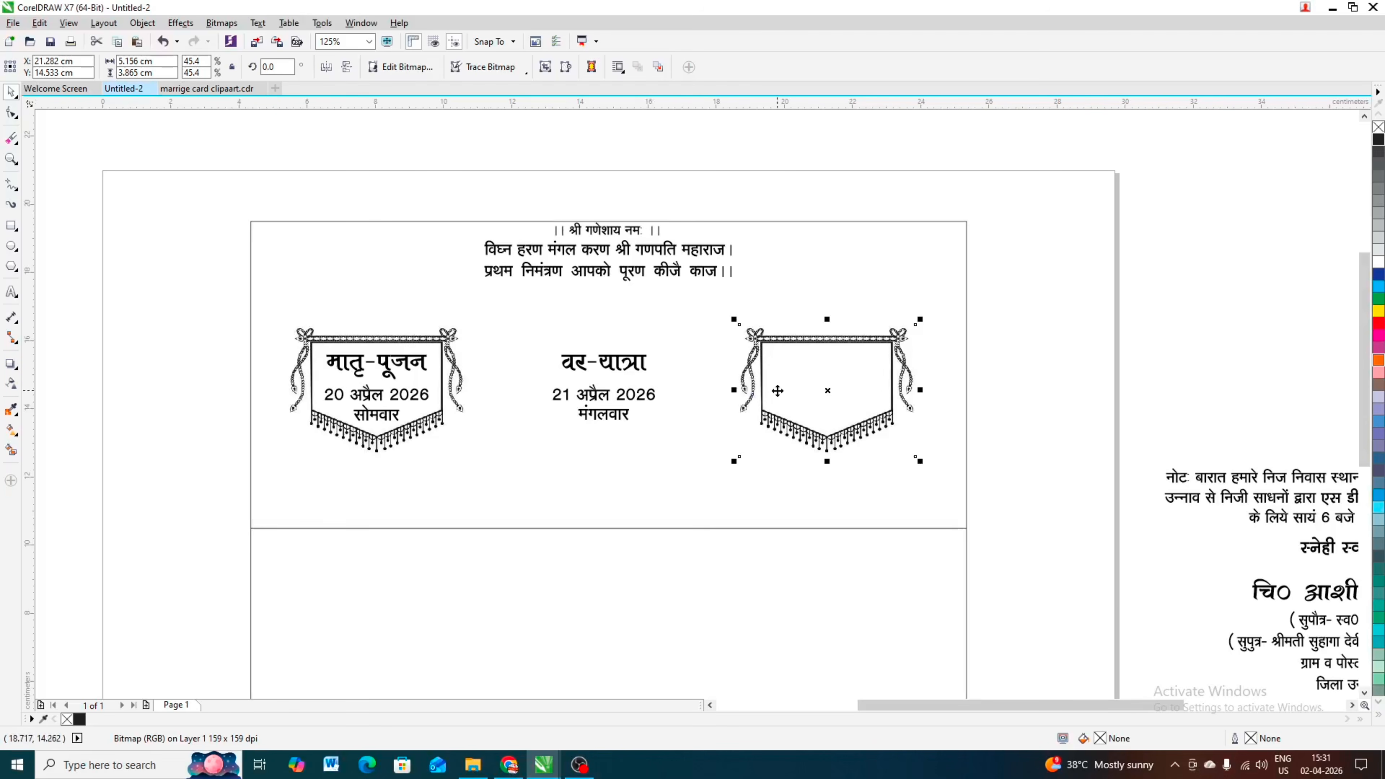
# Step: Group the two banners and centre the group horizontally on the card rectangle
pyautogui.keyDown('shift'); pyautogui.click(448, 348); pyautogui.keyUp('shift')
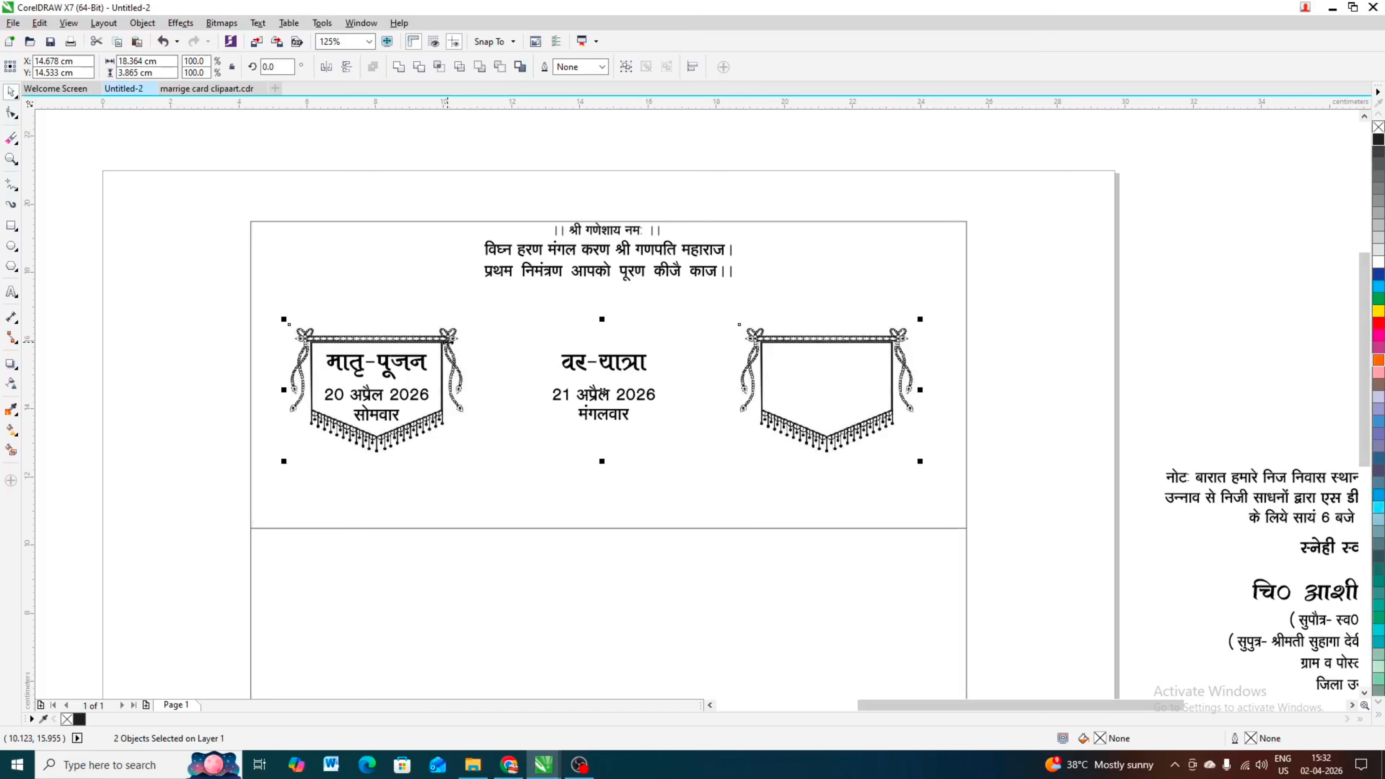
pyautogui.hotkey('ctrl', 'g')
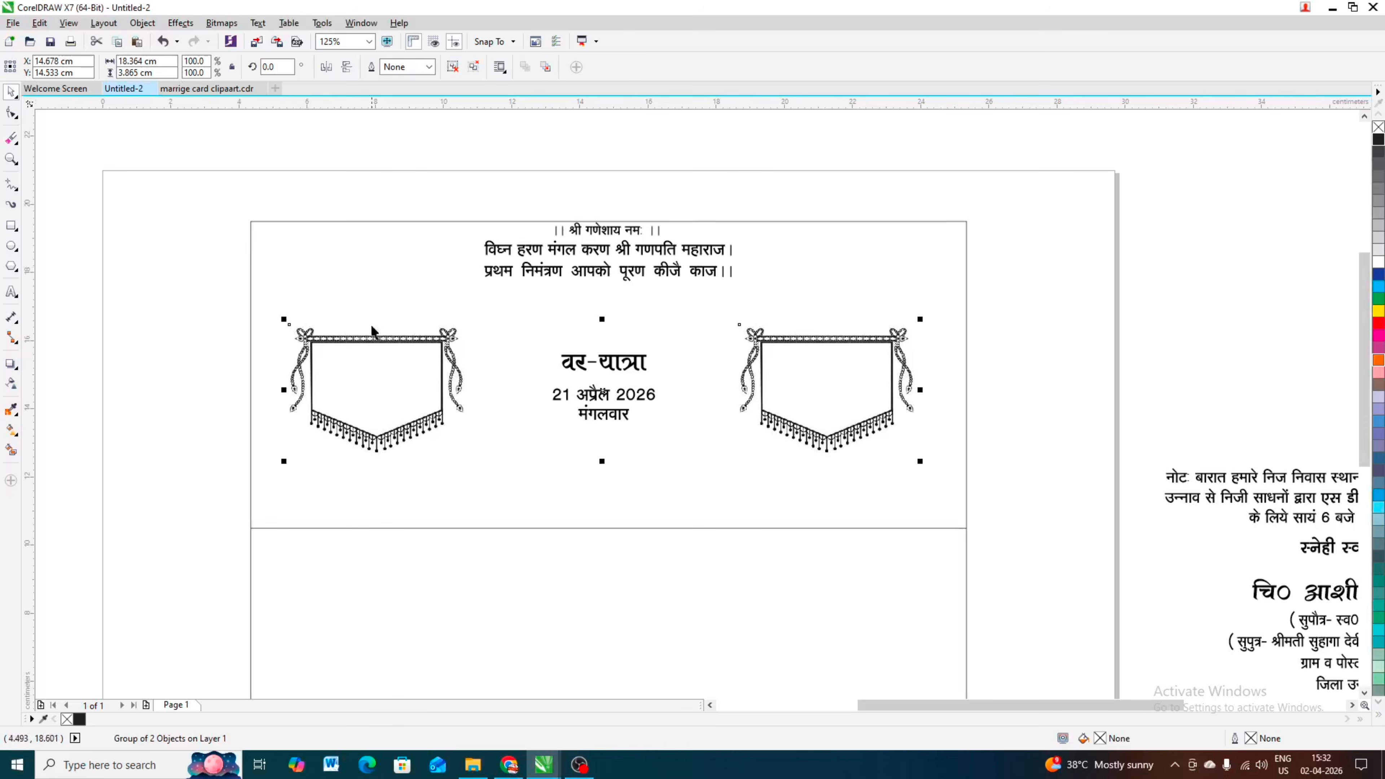
pyautogui.click(329, 242)
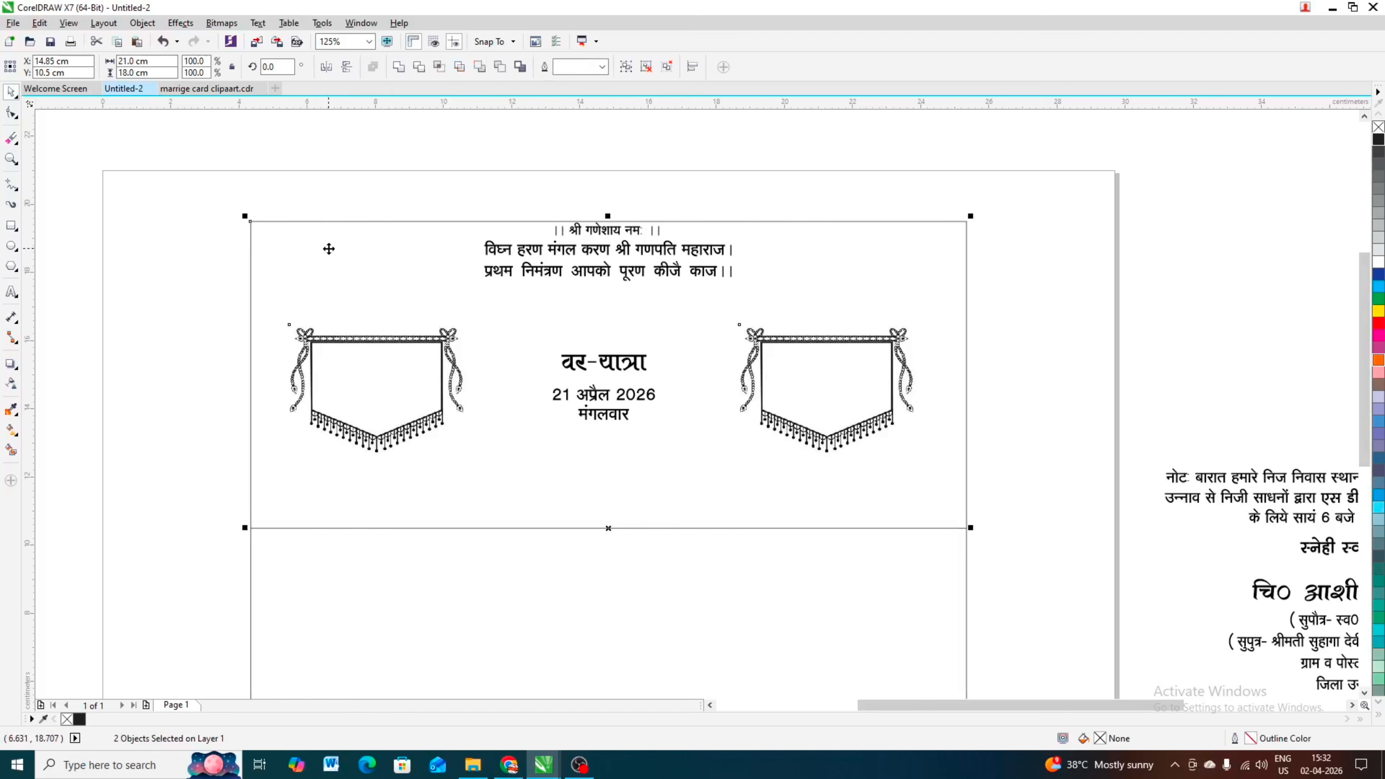
pyautogui.press('c')
pyautogui.click(195, 321)
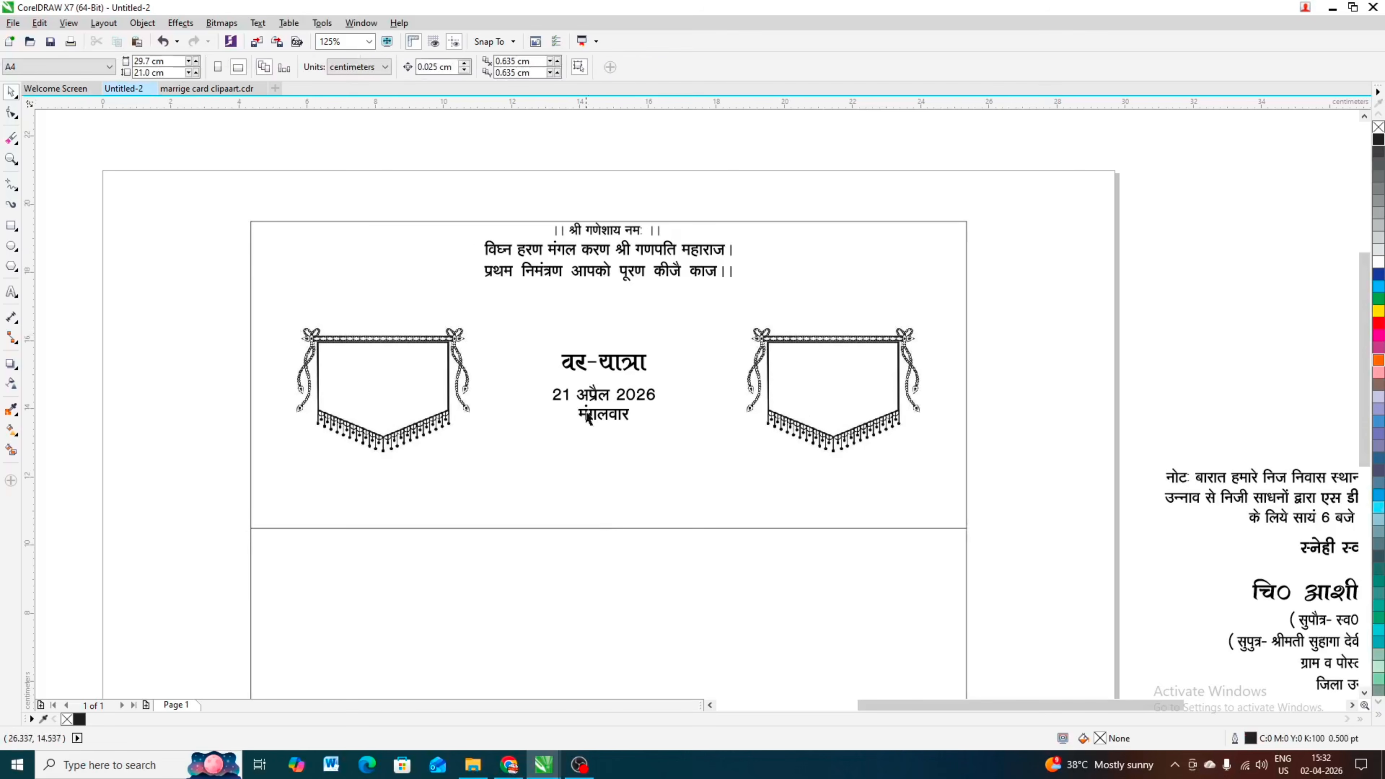
# Step: Ungroup the two banners and duplicate the one at the वधू-आगमन heading over the वर-यात्रा heading
pyautogui.click(812, 363)
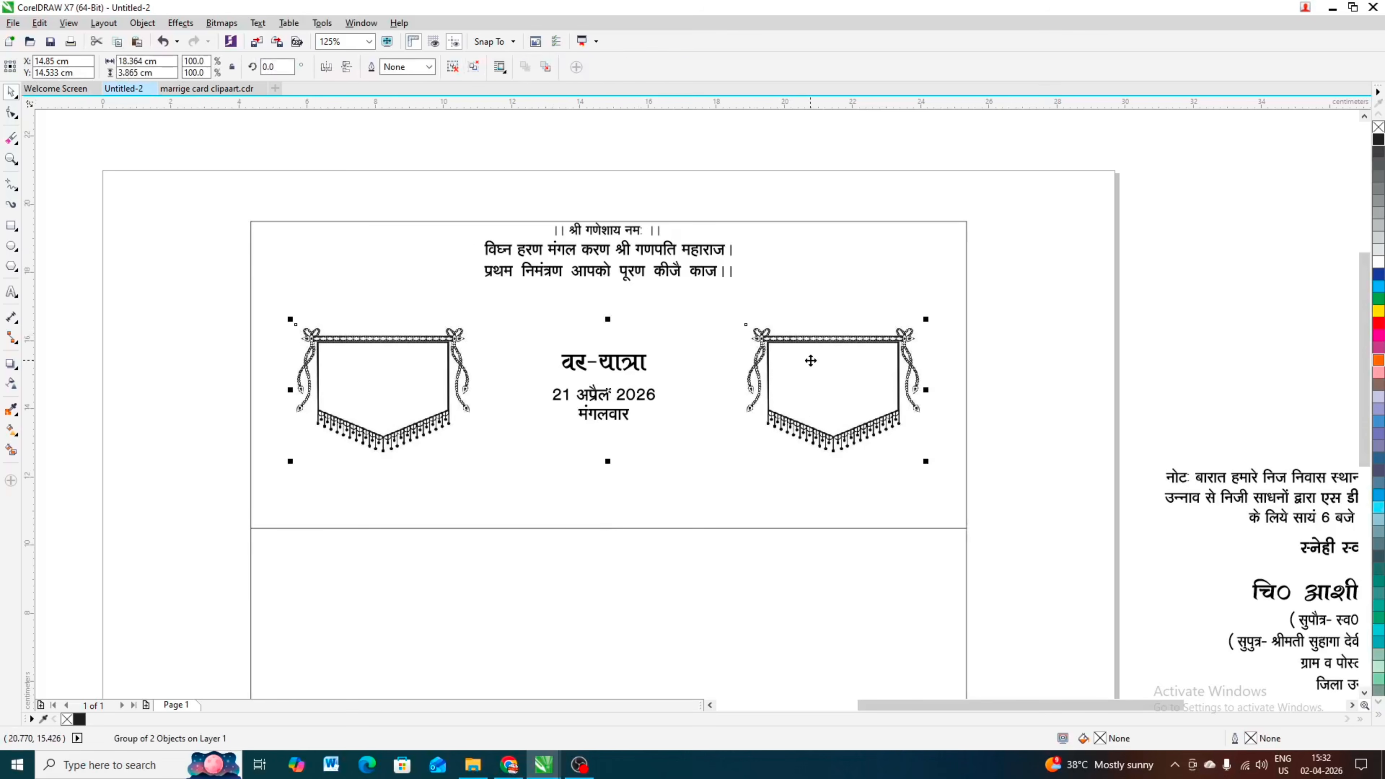
pyautogui.hotkey('ctrl', 'u')
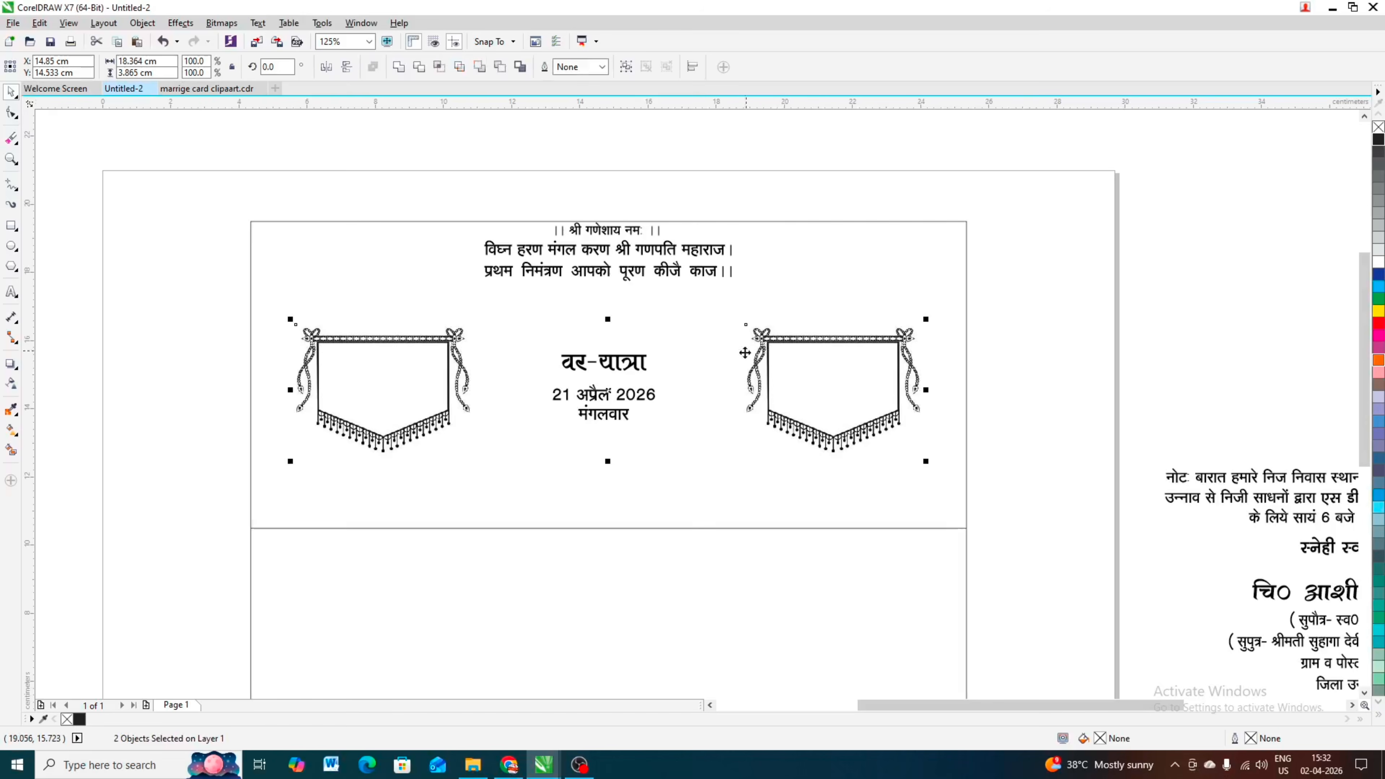
pyautogui.click(173, 247)
pyautogui.click(893, 358)
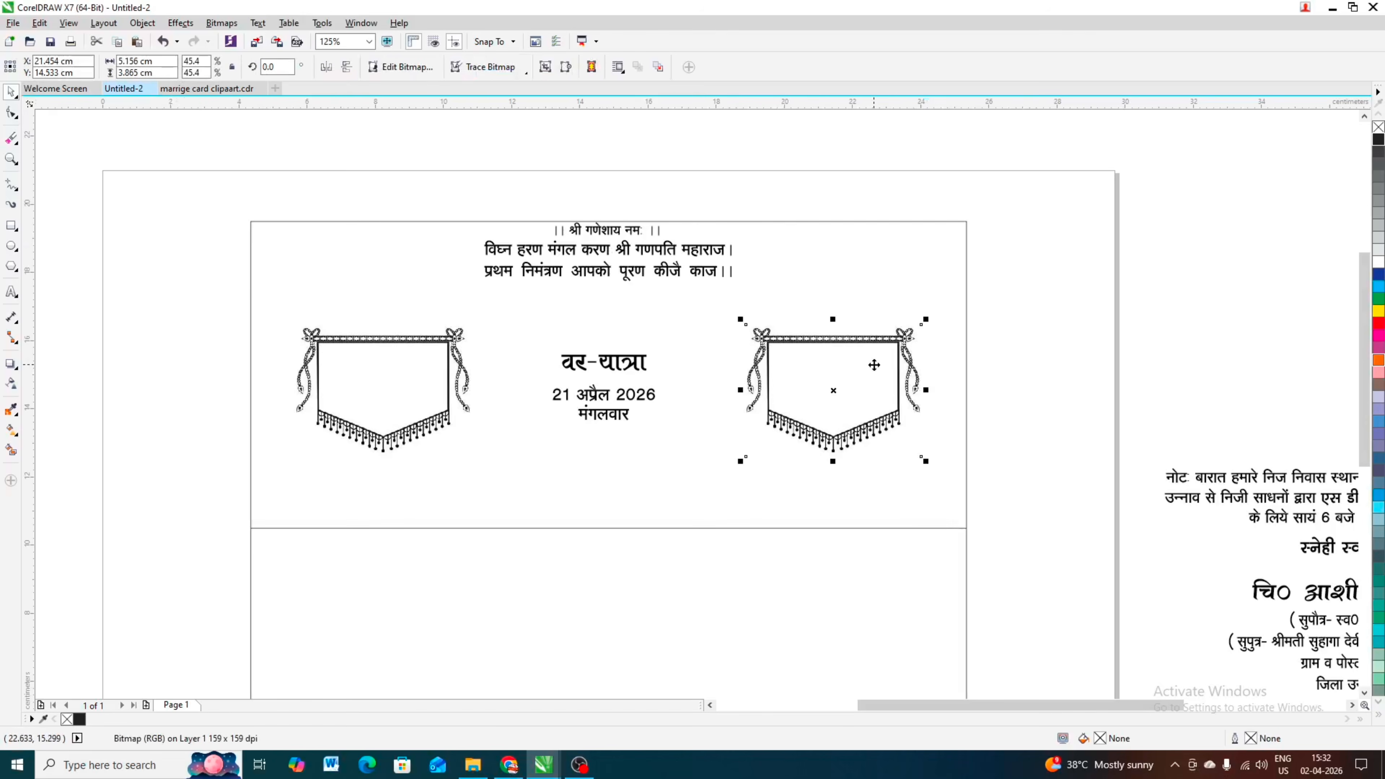
pyautogui.moveTo(874, 349); pyautogui.dragTo(660, 355)
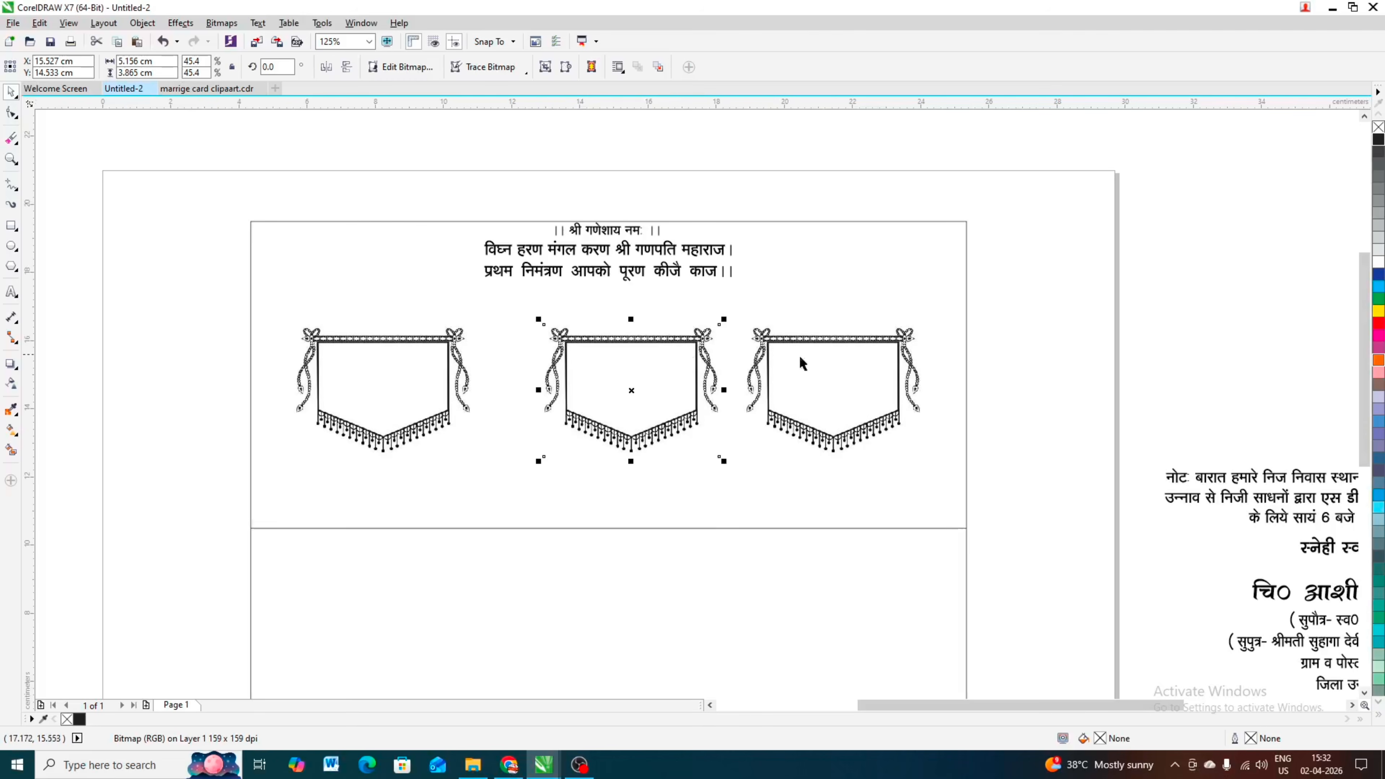
# Step: Group the two outer banners and centre the middle banner horizontally between them
pyautogui.click(831, 350)
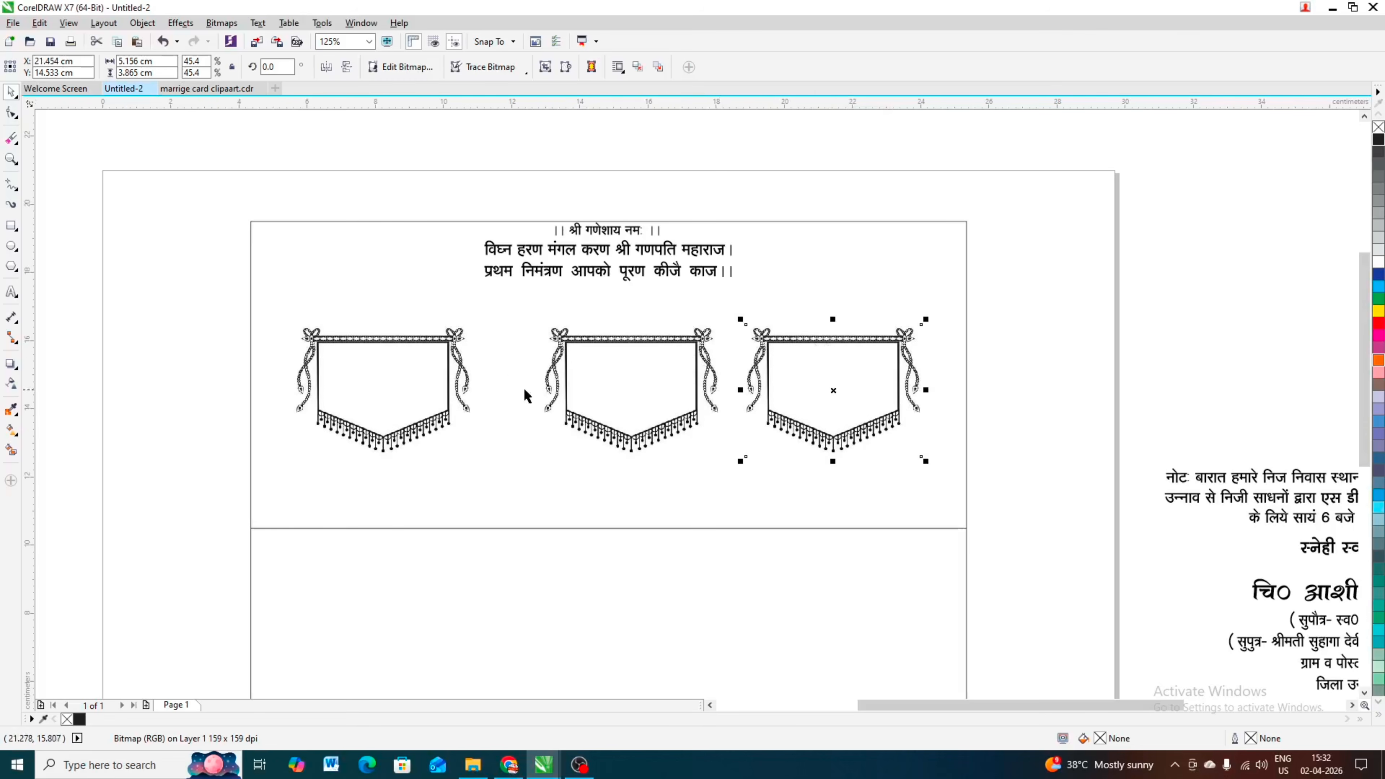
pyautogui.keyDown('shift'); pyautogui.click(417, 352); pyautogui.keyUp('shift')
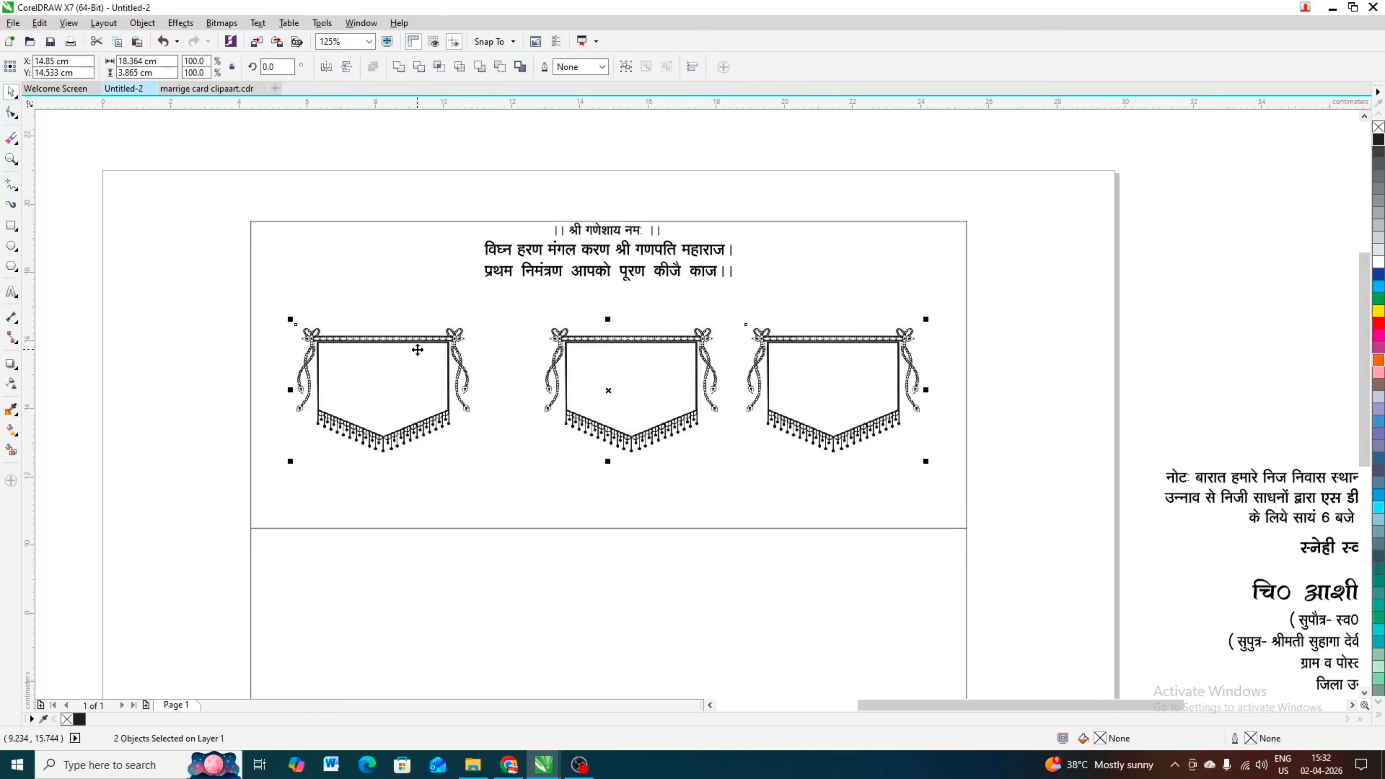
pyautogui.hotkey('ctrl', 'g')
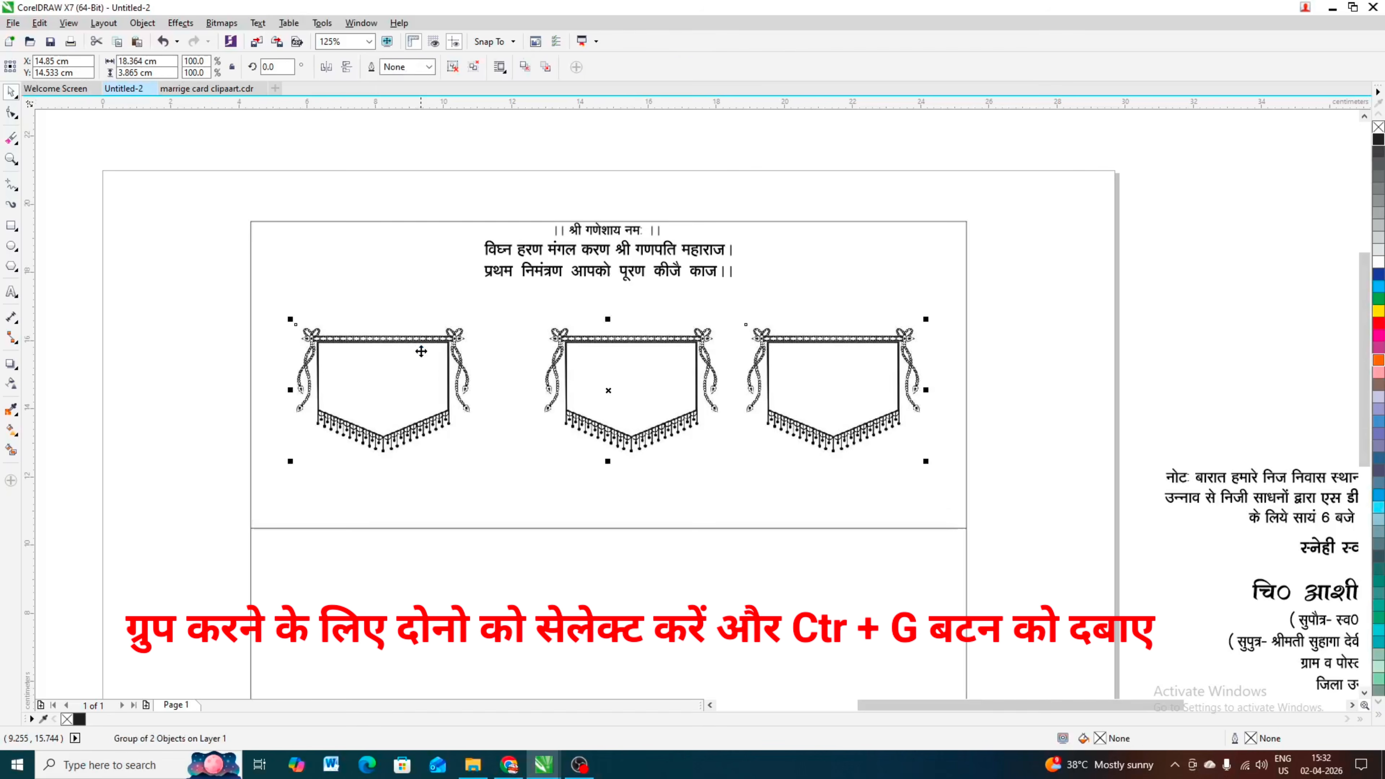
pyautogui.click(165, 384)
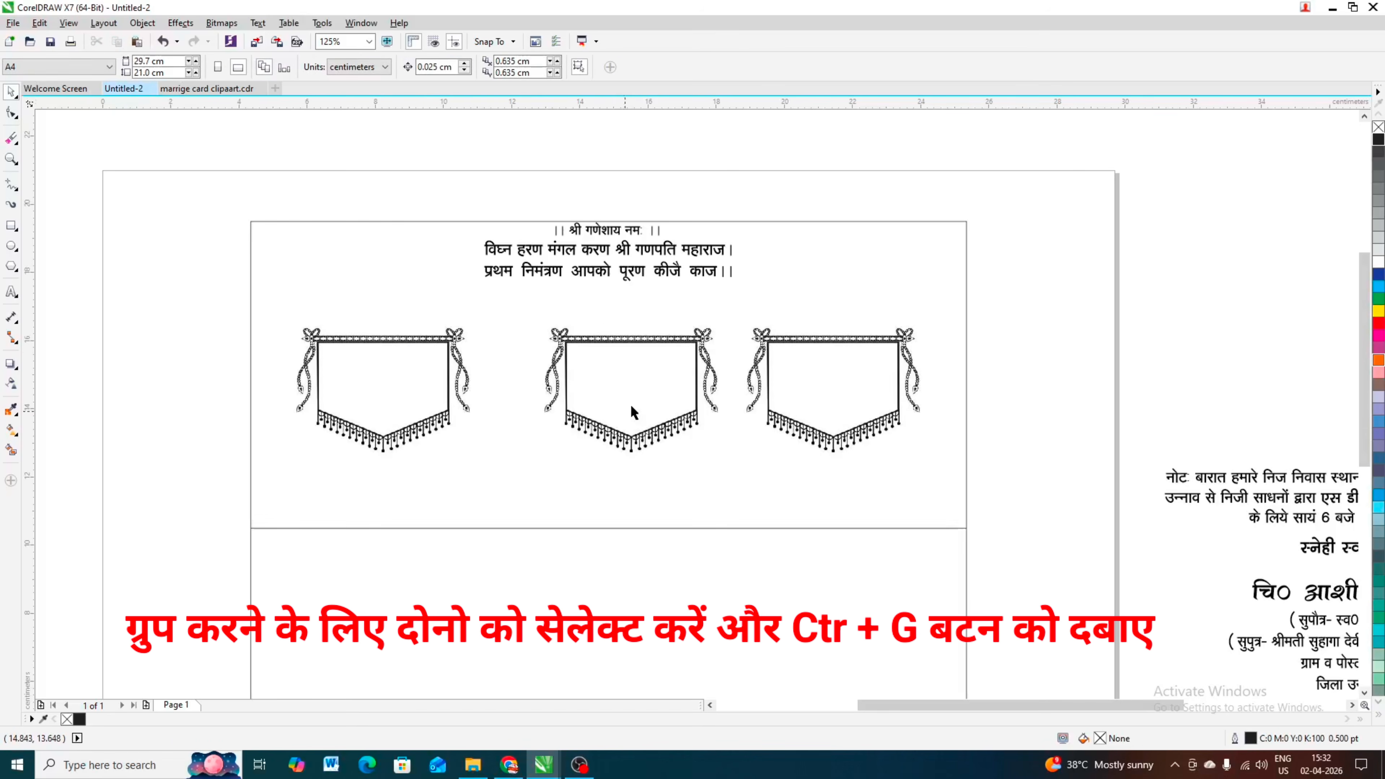
pyautogui.click(615, 352)
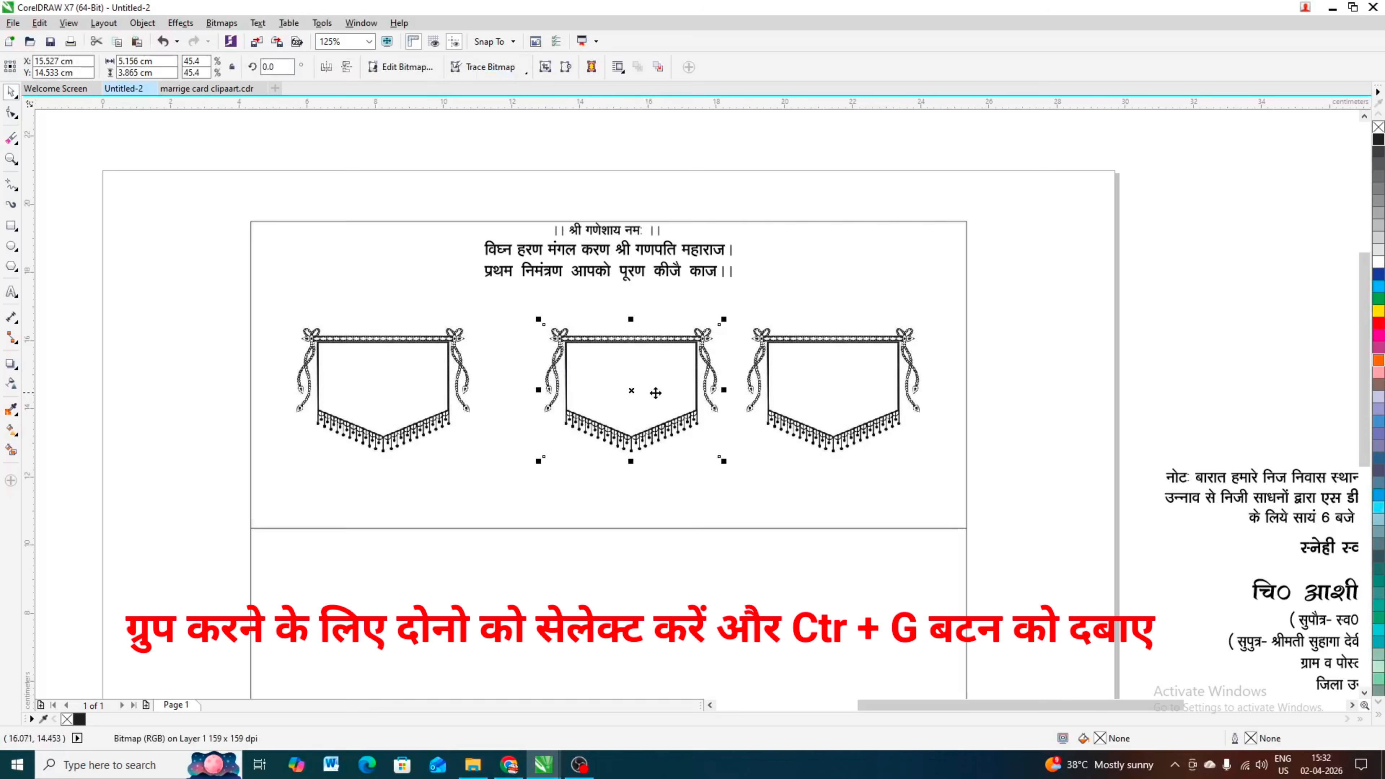
pyautogui.keyDown('shift'); pyautogui.click(842, 348); pyautogui.keyUp('shift')
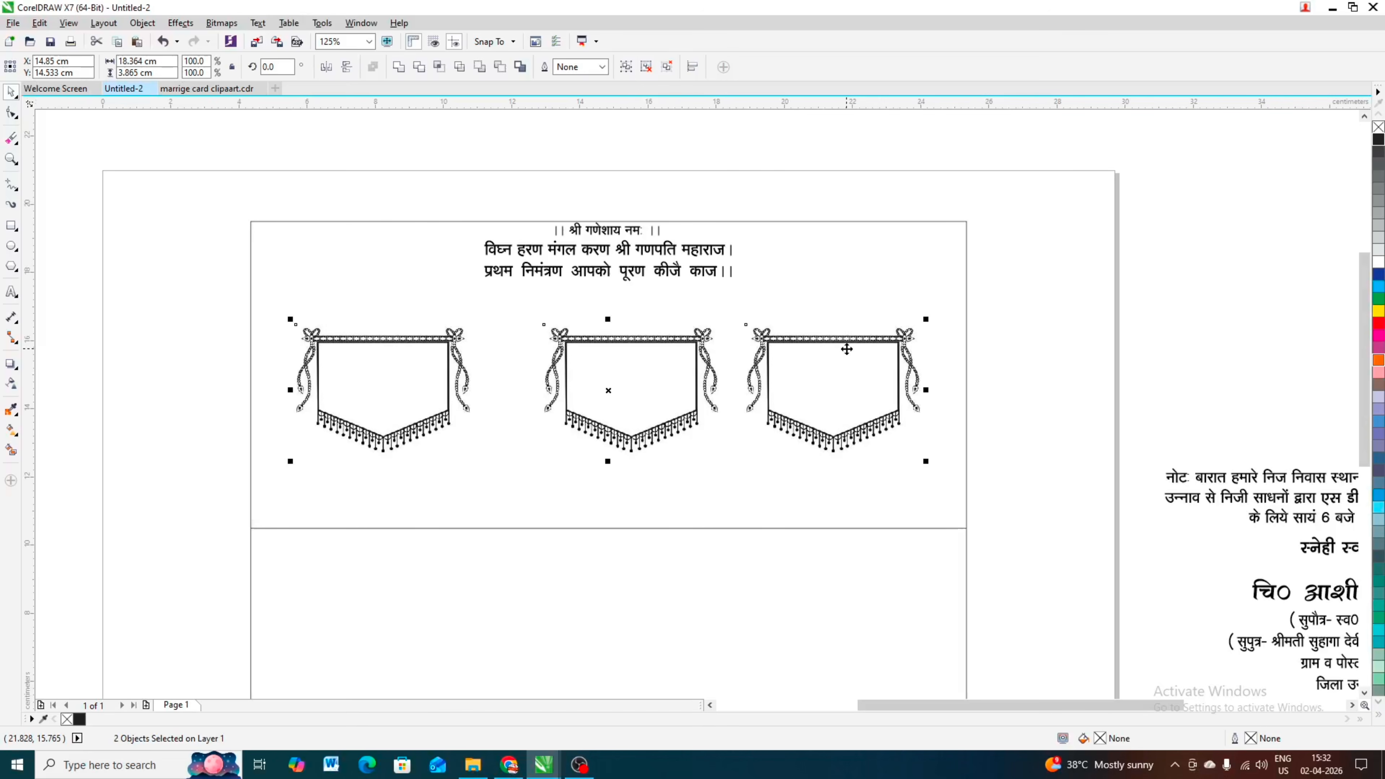
pyautogui.press('c')
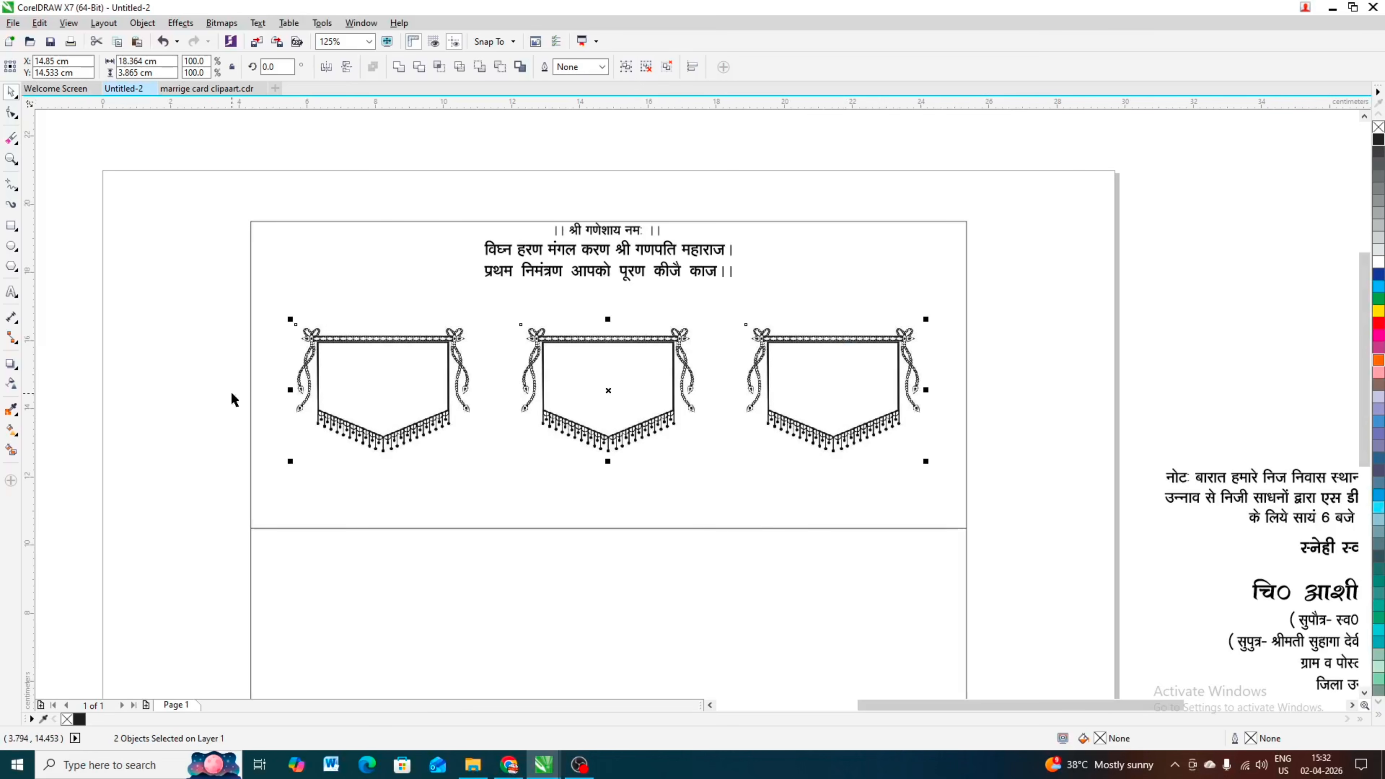
pyautogui.click(176, 380)
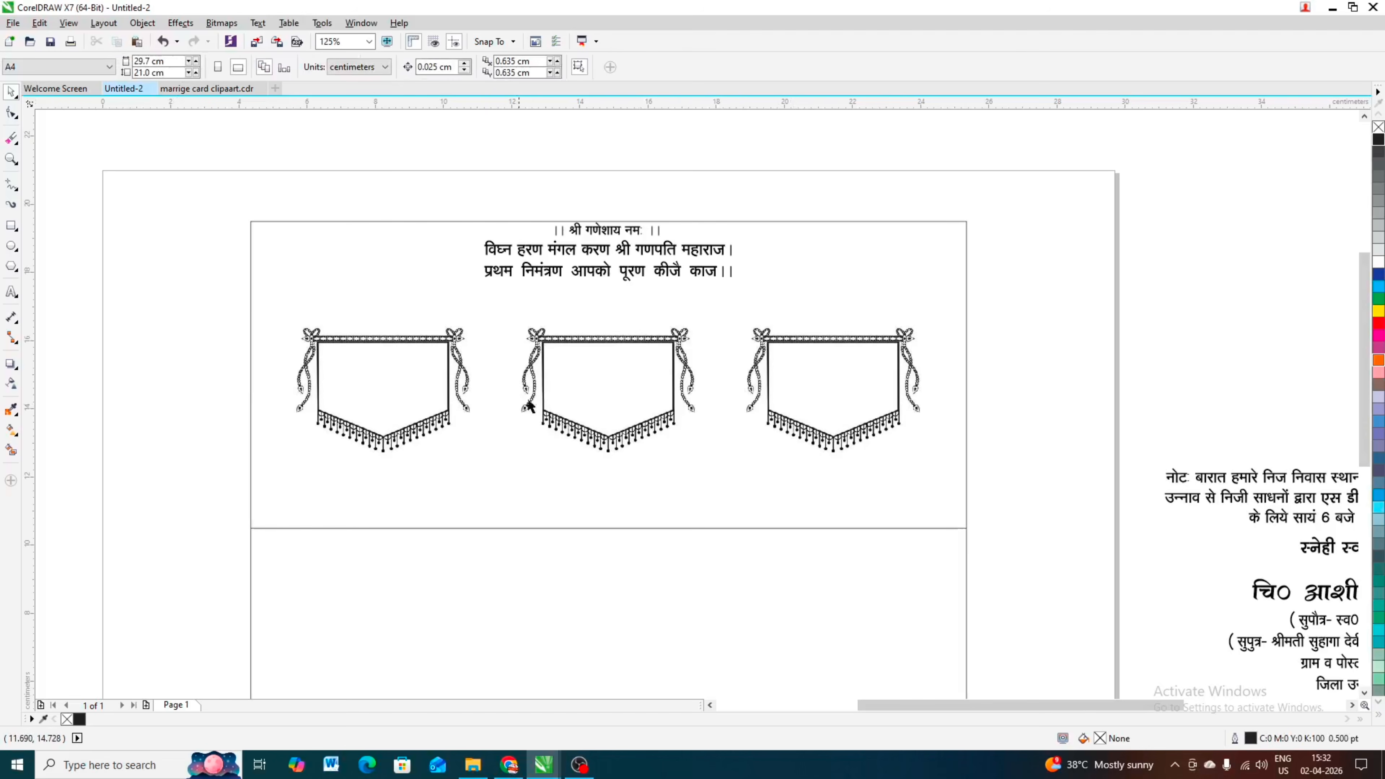
# Step: Bring the hidden ceremony headings and dates group to the front of the three banners
pyautogui.moveTo(170, 301); pyautogui.dragTo(1057, 445)
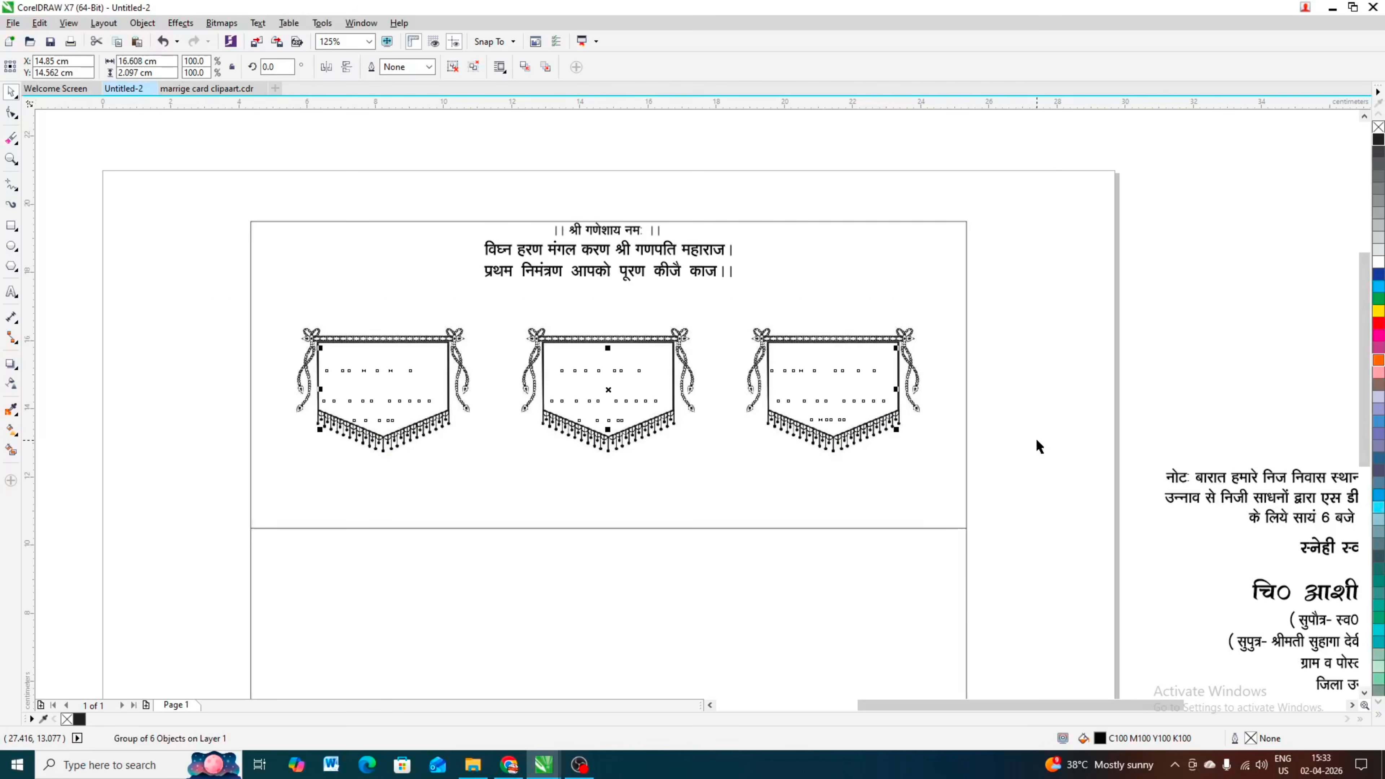
pyautogui.hotkey('shift', 'pageup')
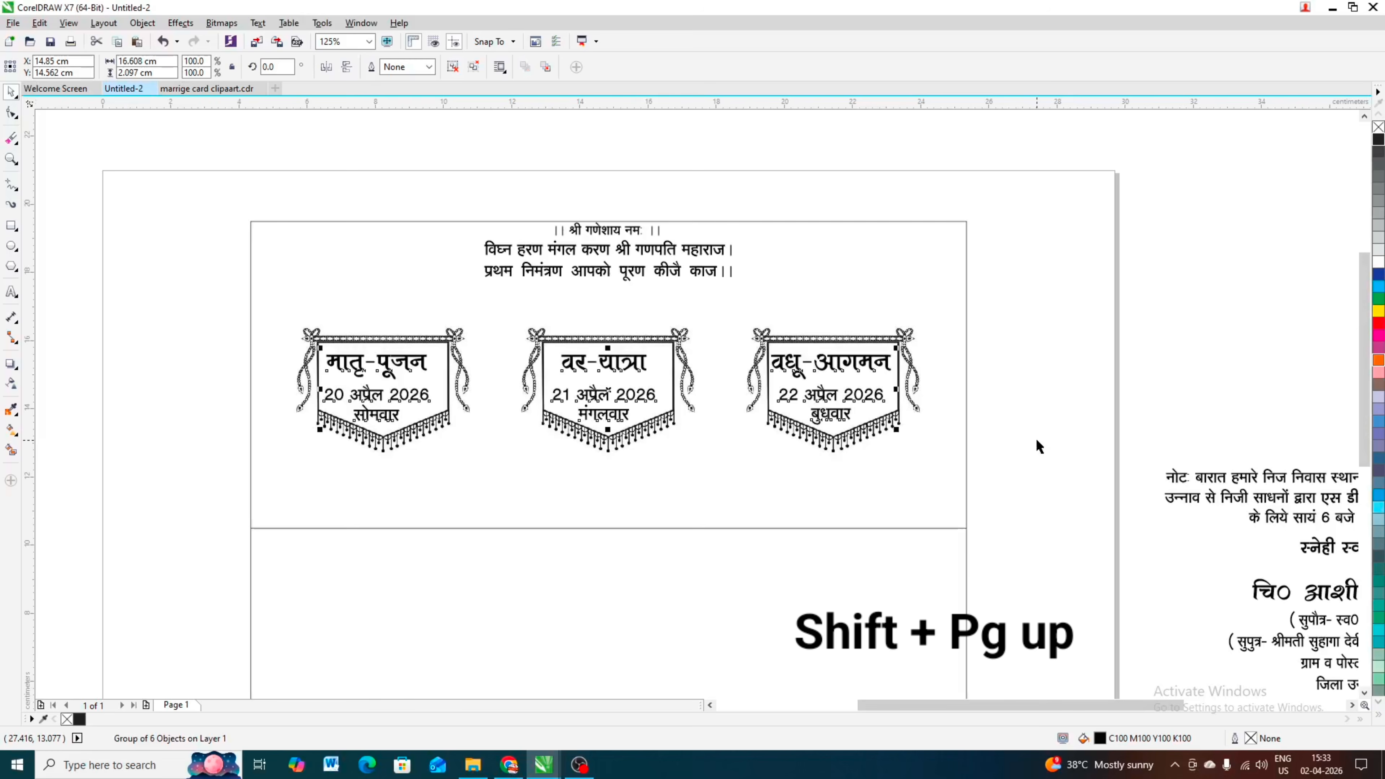
pyautogui.click(145, 356)
pyautogui.scroll(-2, 612, 447)
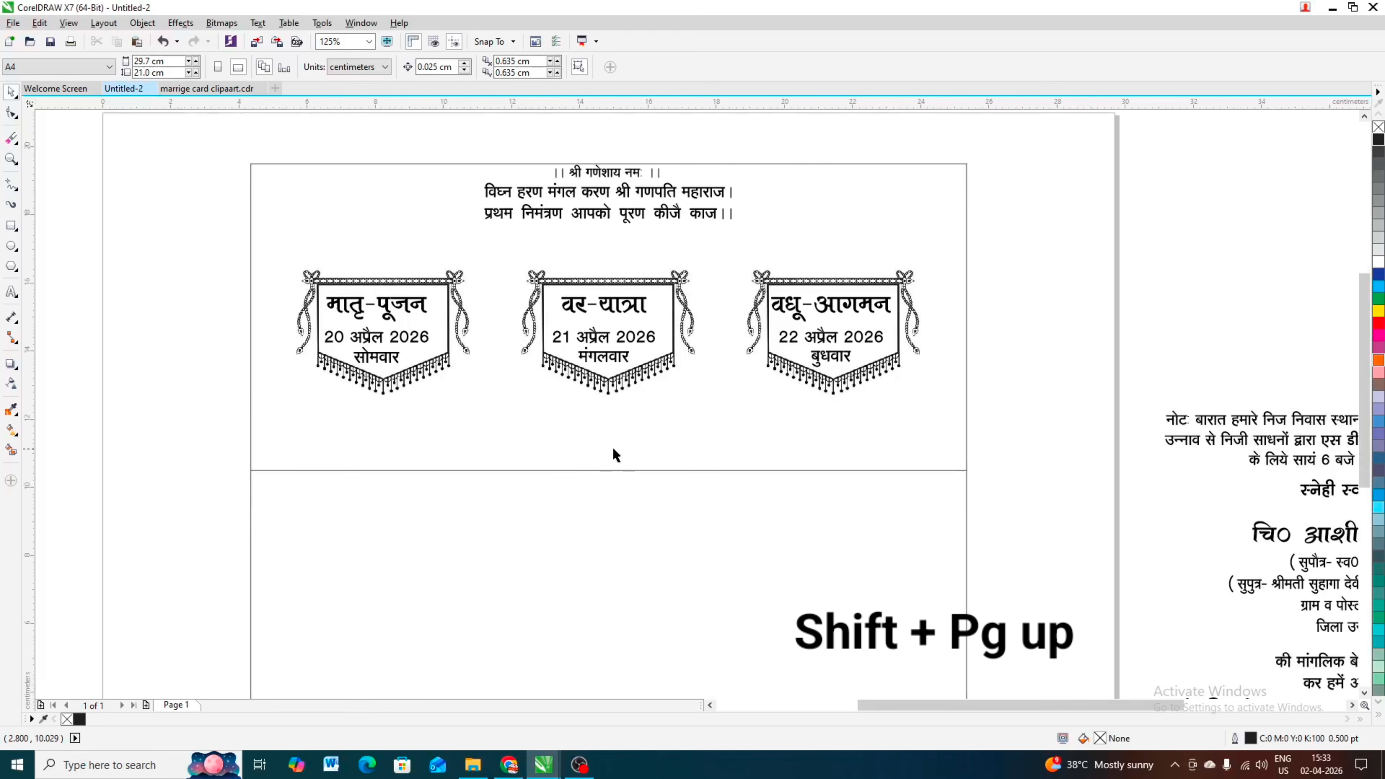
# Step: Ungroup the ceremony headings and dates, and group the मातृ-पूजन heading with its date text
pyautogui.click(579, 306)
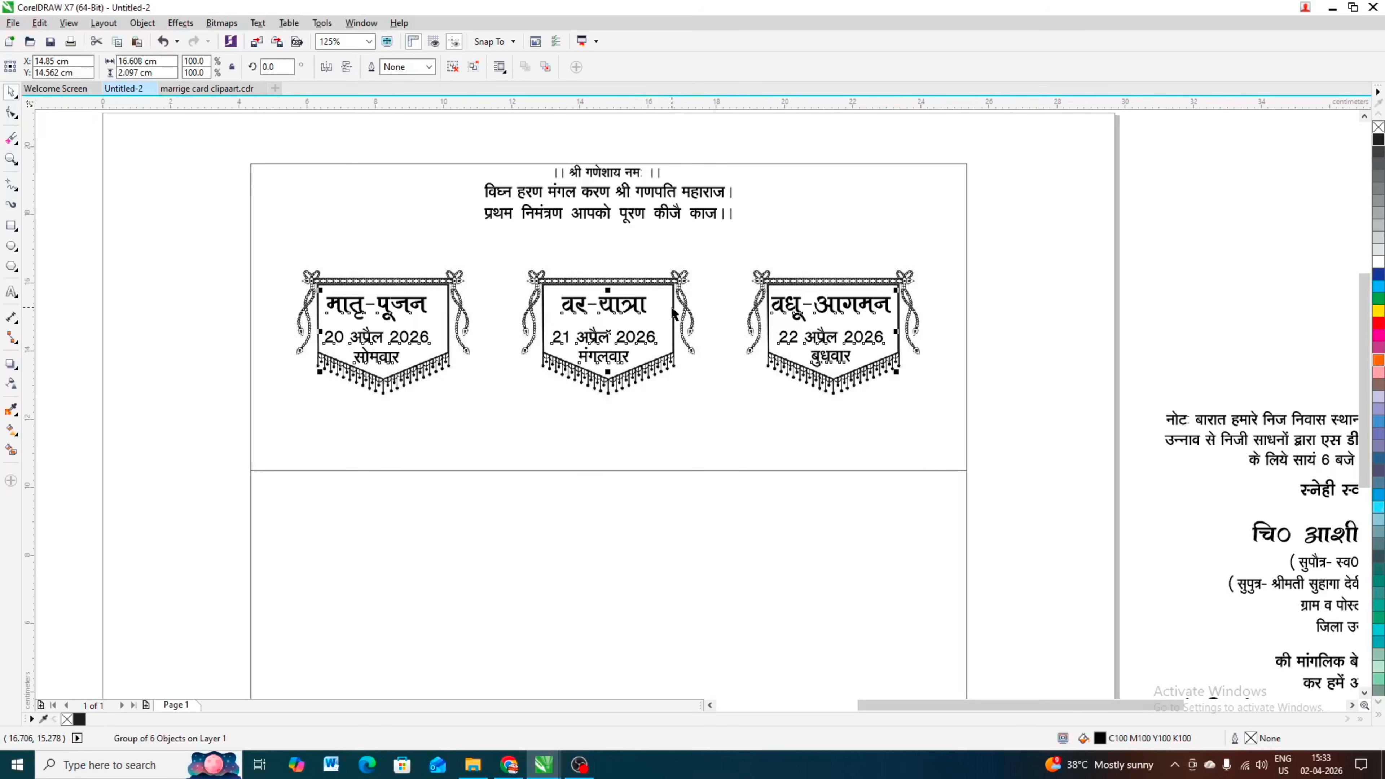
pyautogui.click(163, 397)
pyautogui.click(402, 309)
pyautogui.click(582, 311)
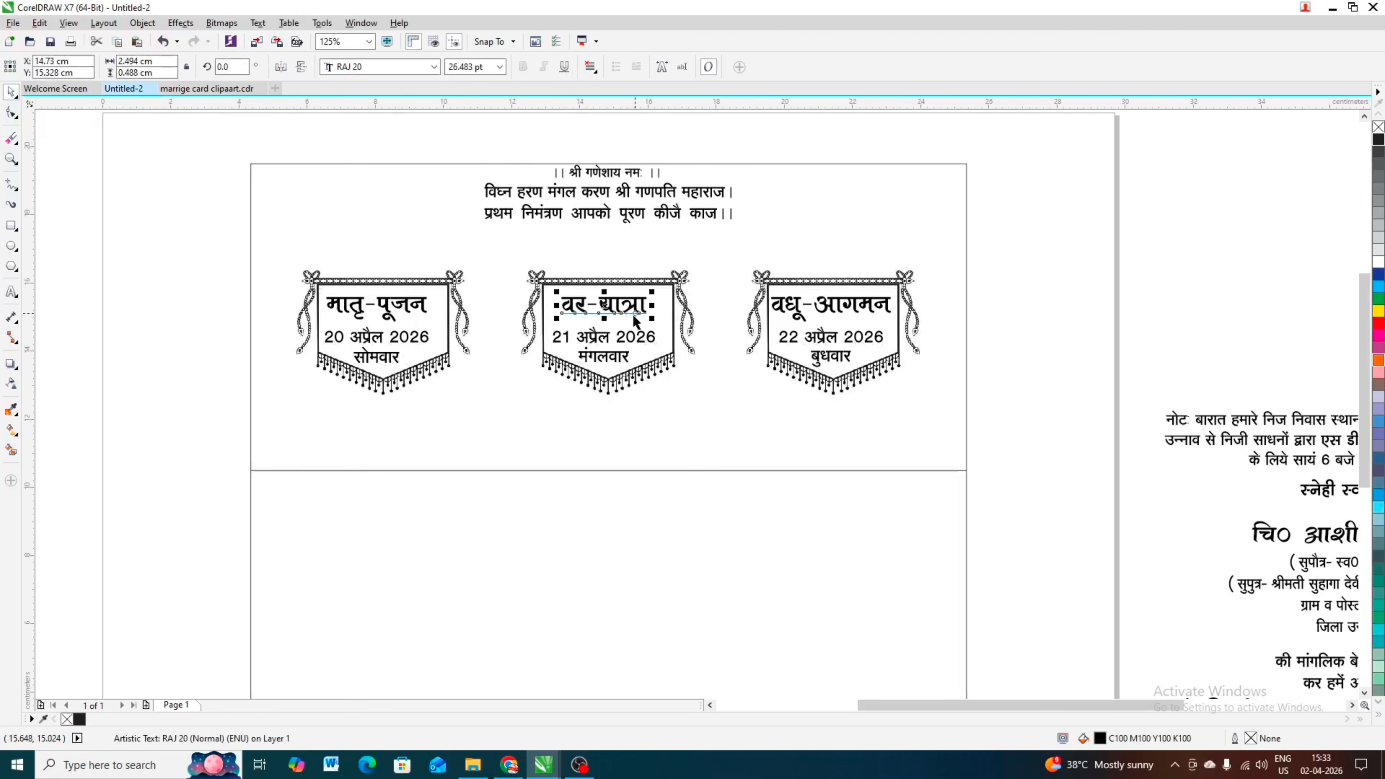
pyautogui.moveTo(201, 266); pyautogui.dragTo(443, 401)
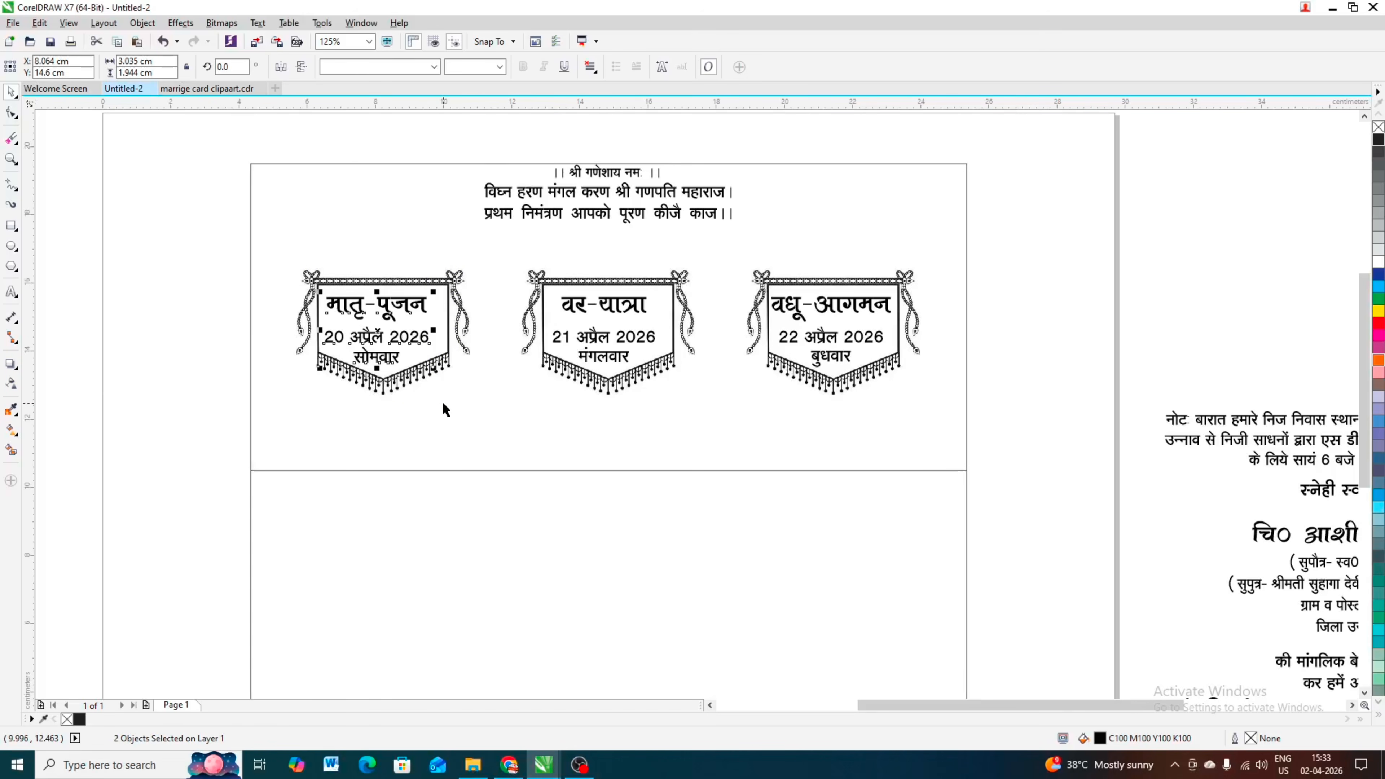
pyautogui.hotkey('ctrl', 'g')
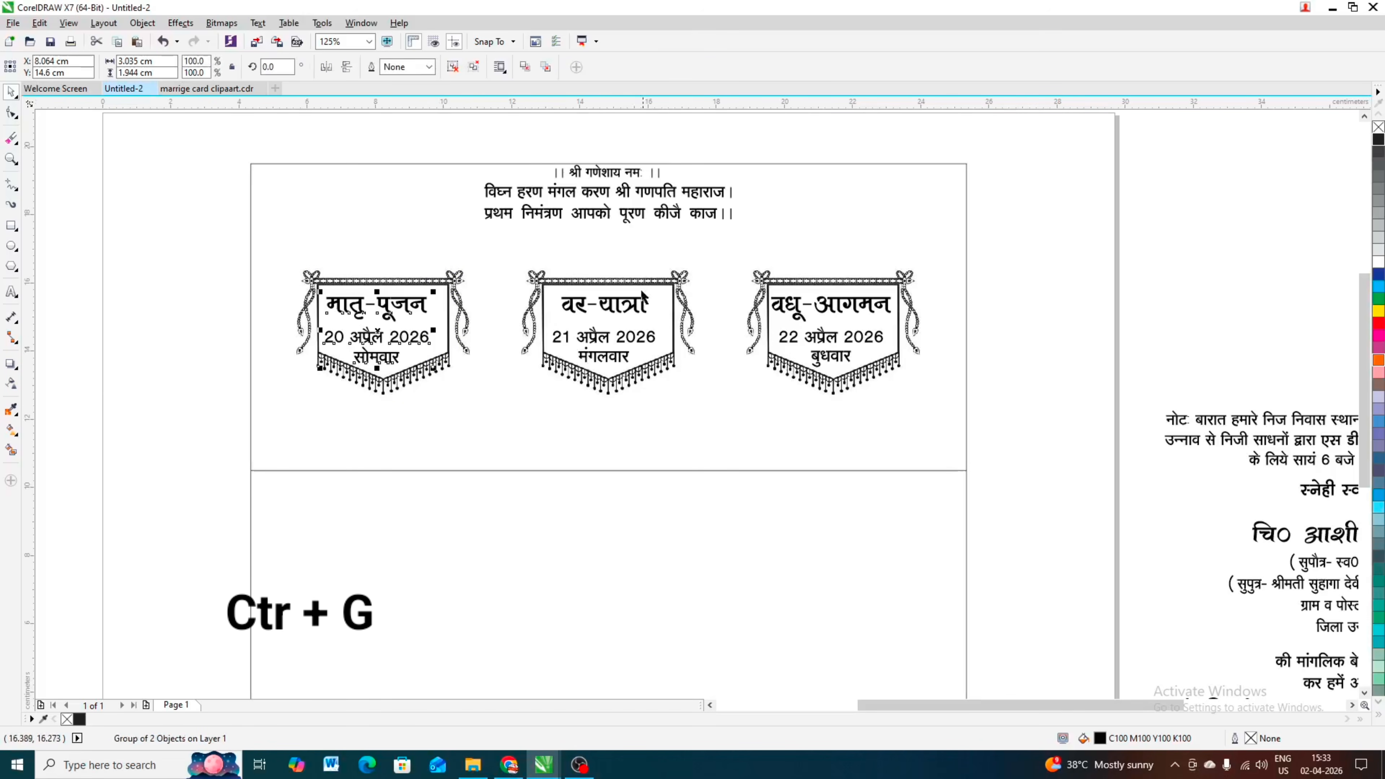
# Step: Group the वर-यात्रा heading with its date text, and the वधू-आगमन heading with its date text
pyautogui.click(608, 310)
pyautogui.keyDown('shift'); pyautogui.click(597, 339); pyautogui.keyUp('shift')
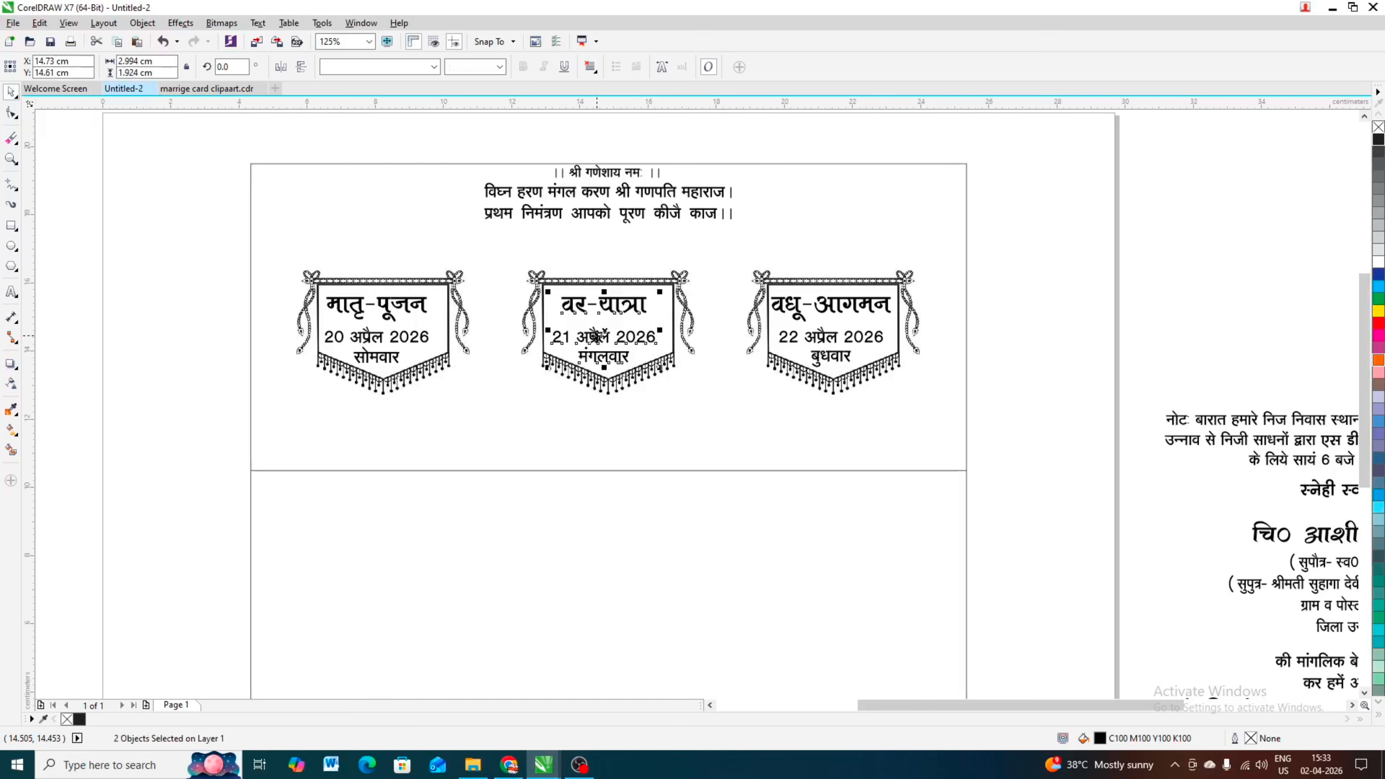
pyautogui.hotkey('ctrl', 'g')
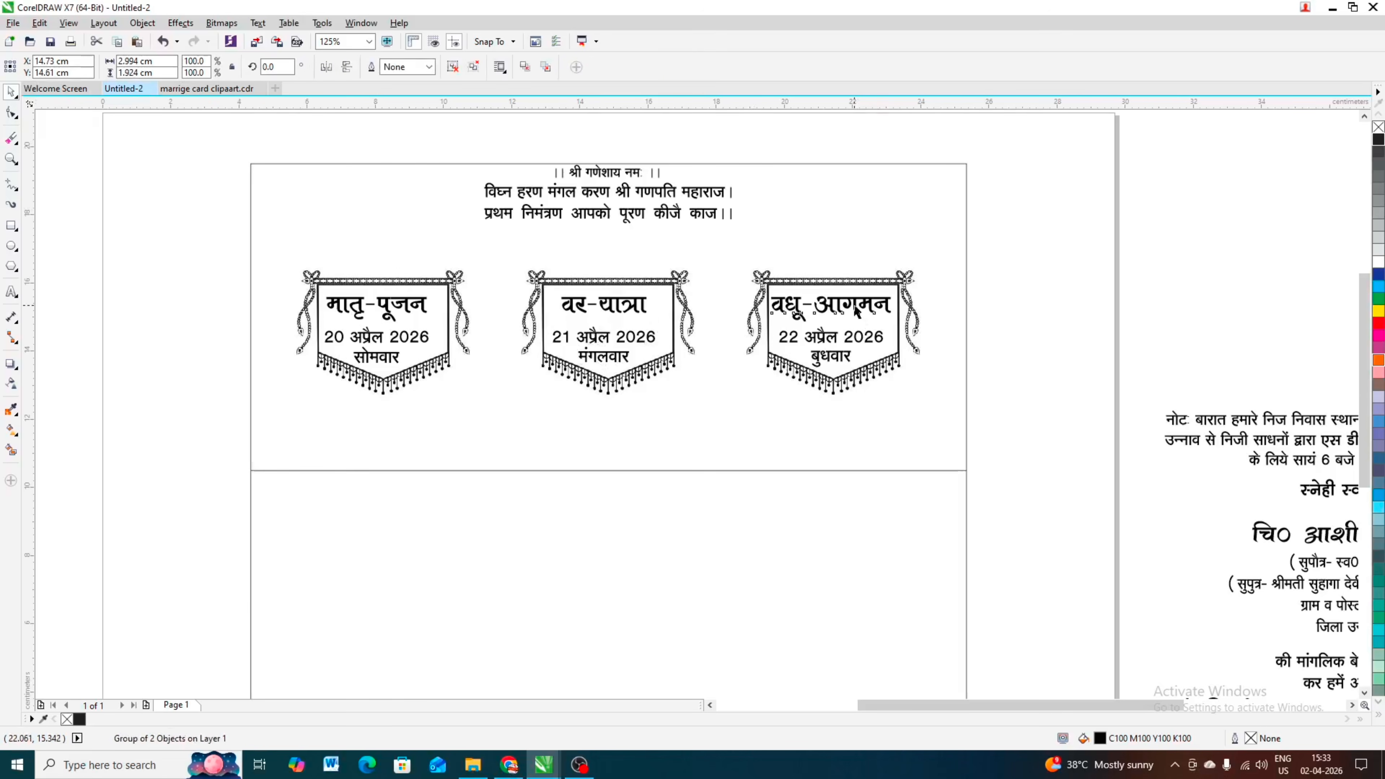
pyautogui.click(858, 316)
pyautogui.keyDown('shift'); pyautogui.click(820, 339); pyautogui.keyUp('shift')
pyautogui.hotkey('ctrl', 'g')
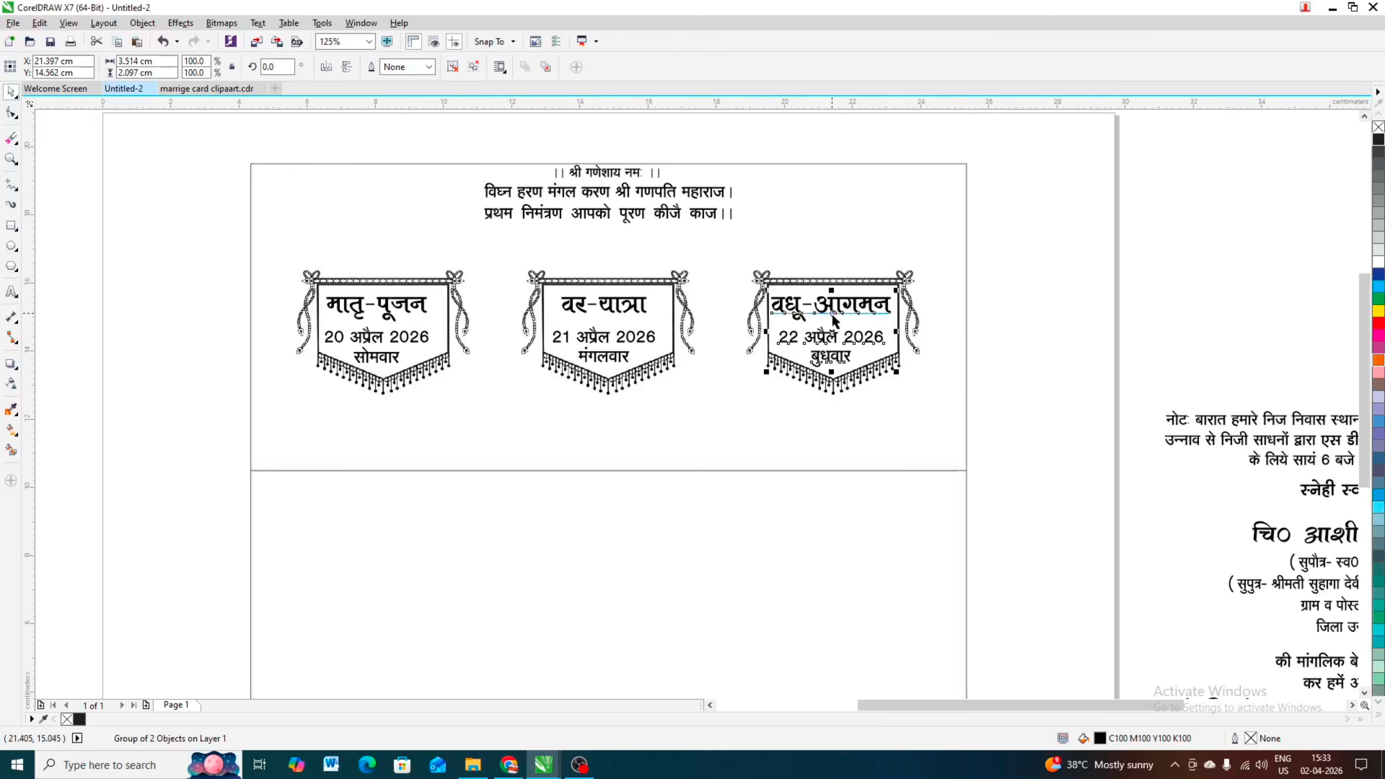
# Step: Ungroup the three ceremony banners so each is a separate object
pyautogui.click(1067, 248)
pyautogui.click(856, 310)
pyautogui.keyDown('shift'); pyautogui.click(906, 279); pyautogui.keyUp('shift')
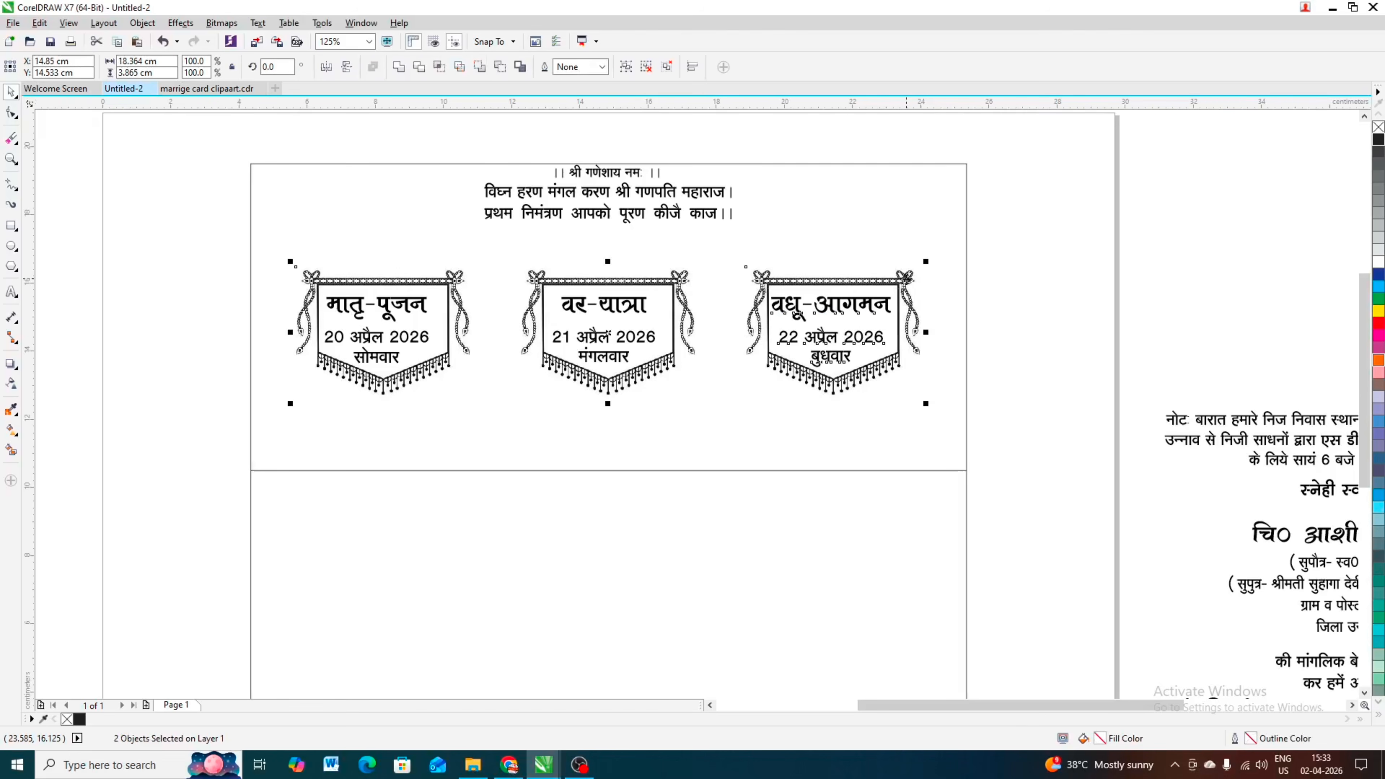
pyautogui.click(111, 300)
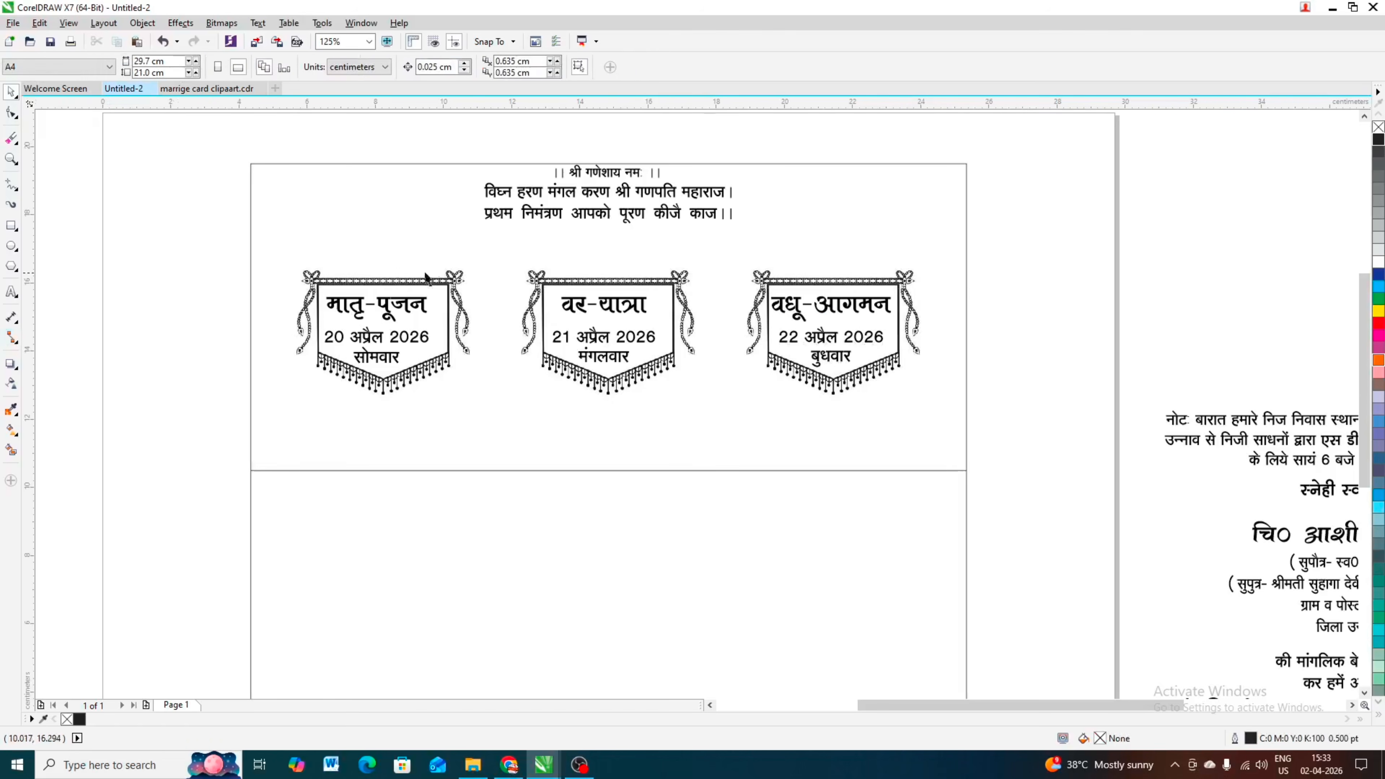
pyautogui.click(312, 285)
pyautogui.hotkey('ctrl', 'u')
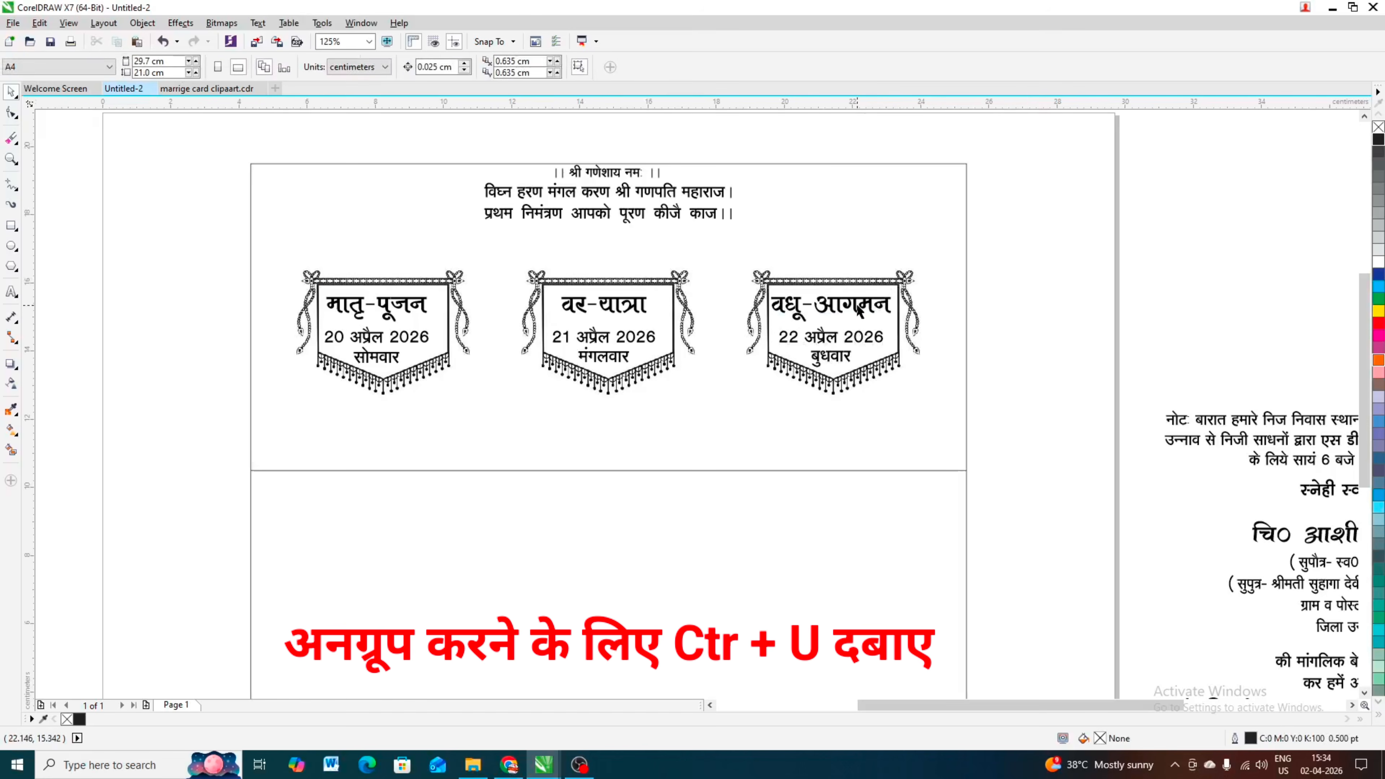
# Step: Centre each of the three heading-and-date groups horizontally within its own banner
pyautogui.click(840, 309)
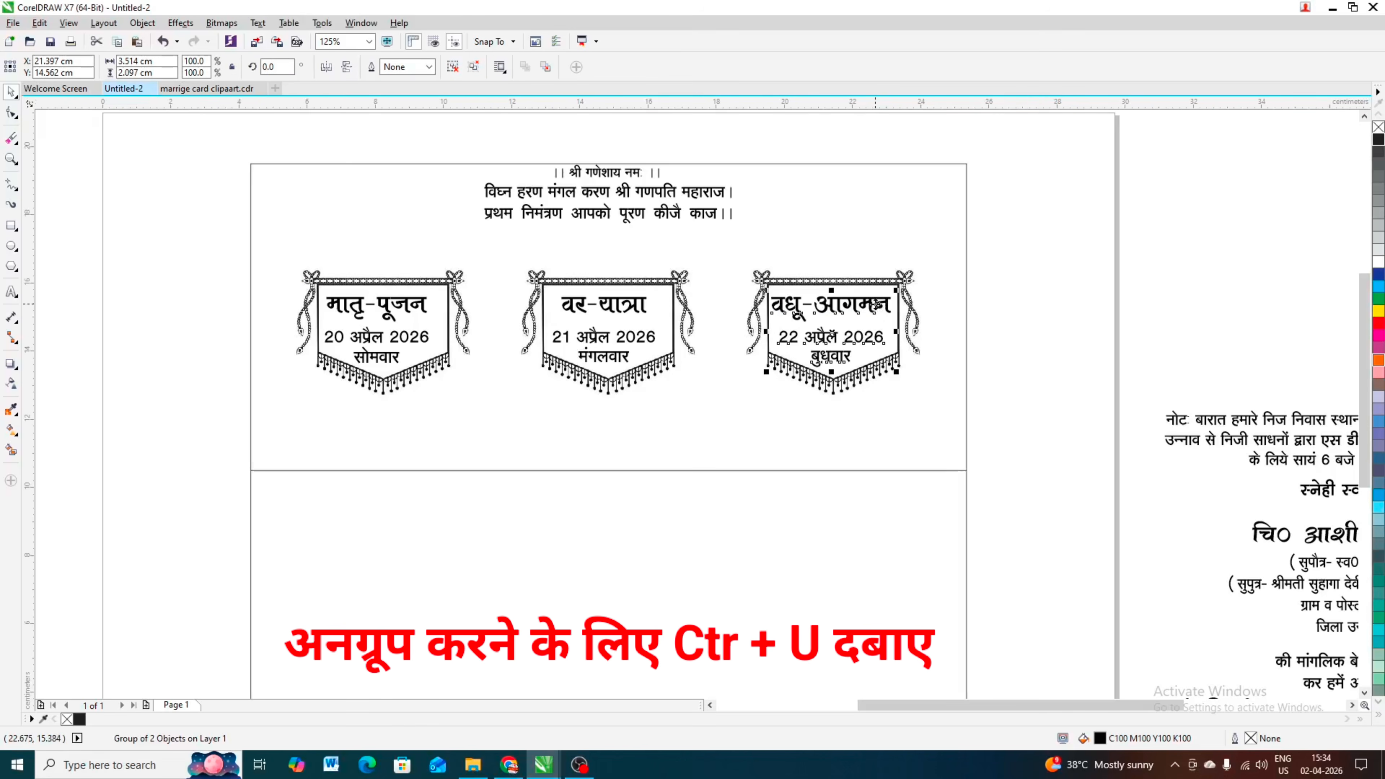
pyautogui.keyDown('shift'); pyautogui.click(905, 281); pyautogui.keyUp('shift')
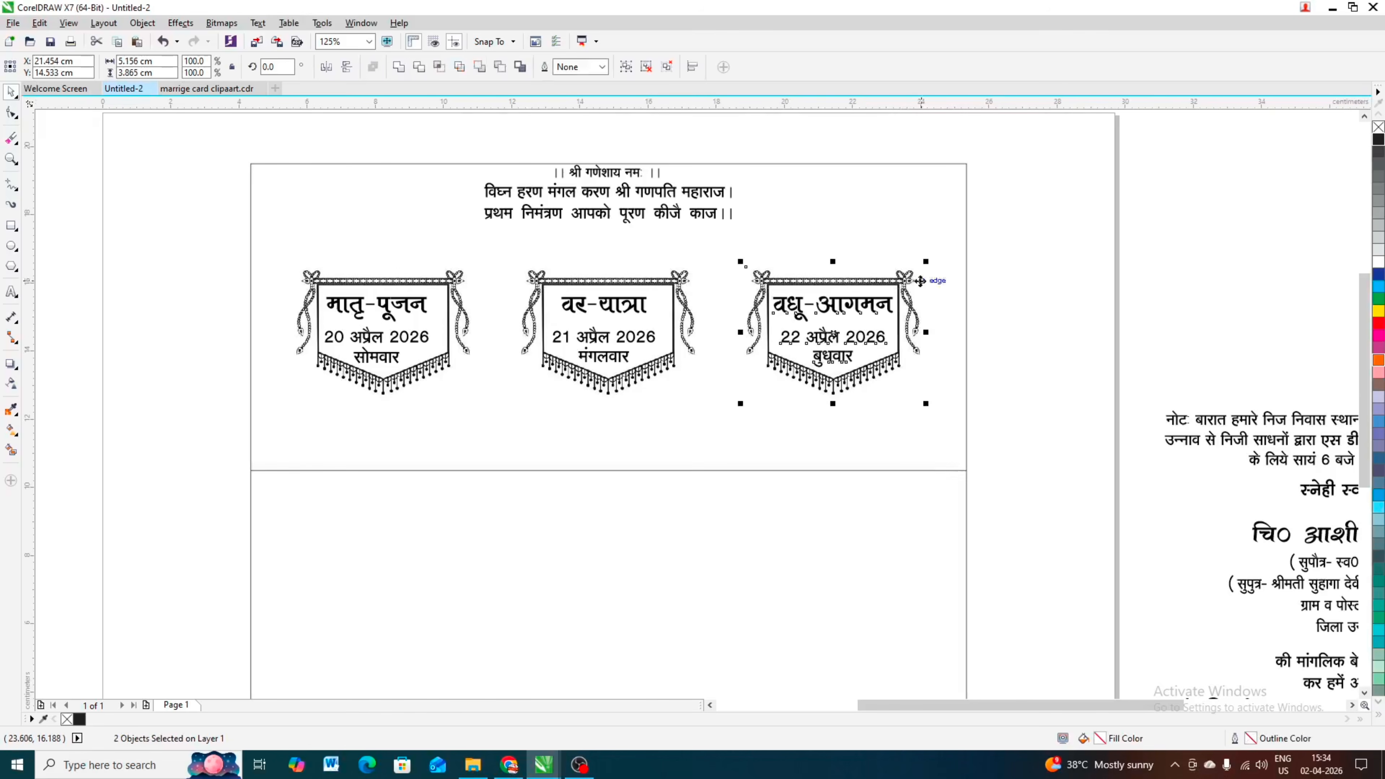
pyautogui.click(1038, 322)
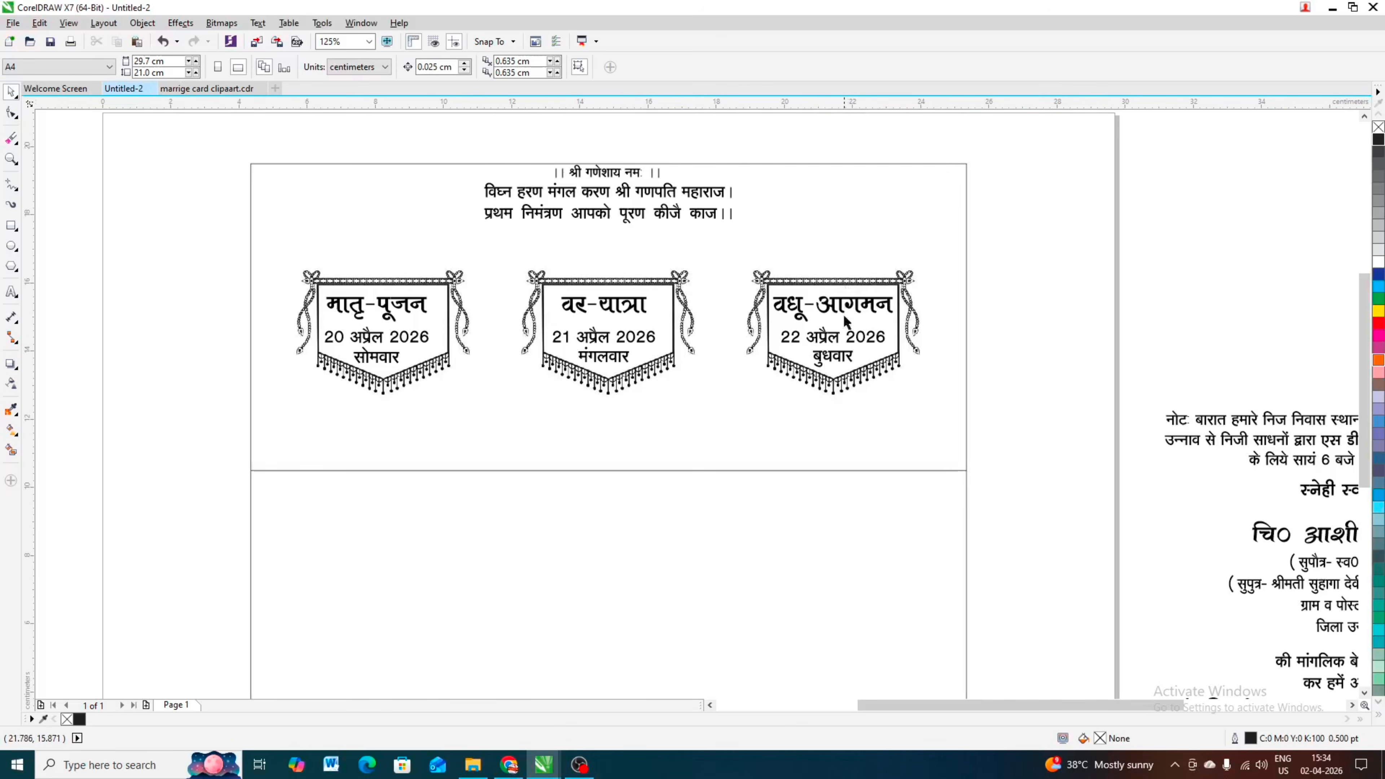
pyautogui.click(628, 307)
pyautogui.keyDown('shift'); pyautogui.click(653, 283); pyautogui.keyUp('shift')
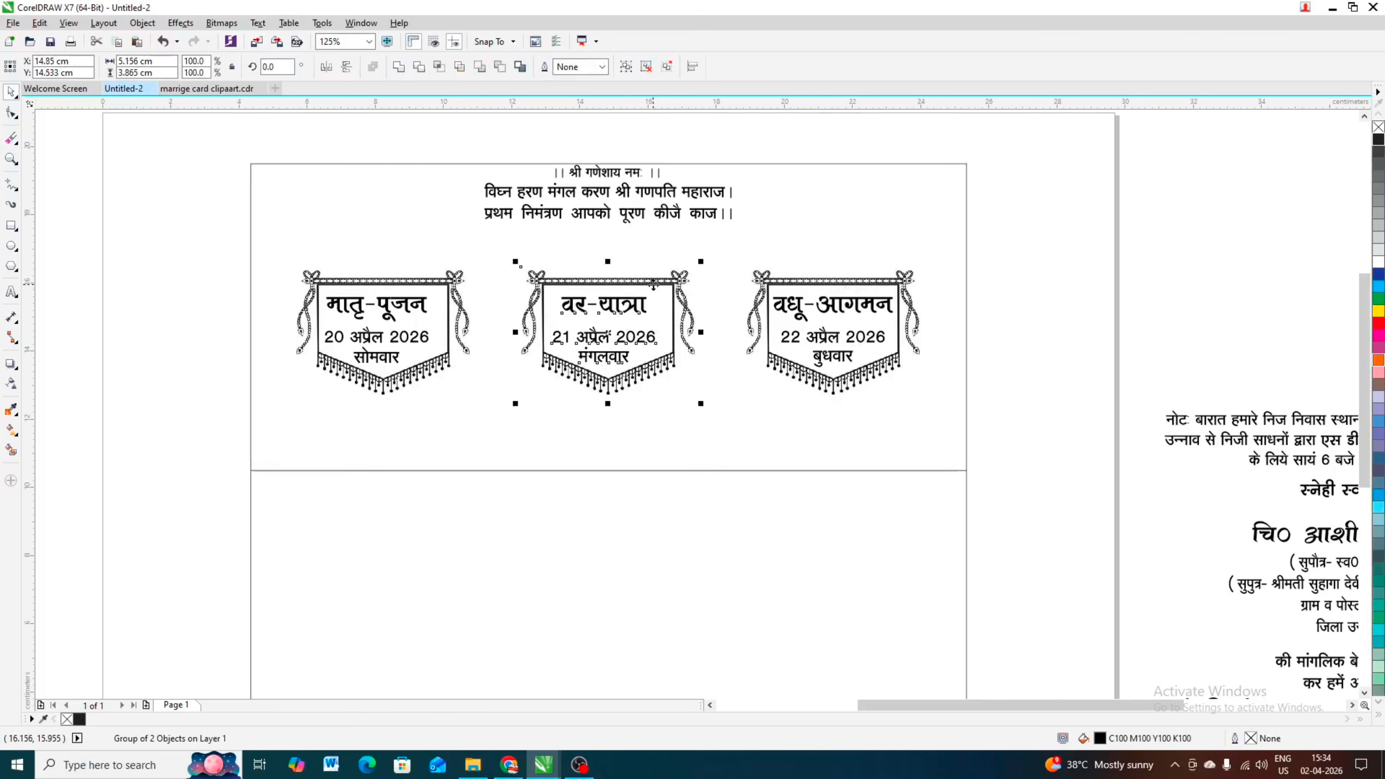
pyautogui.click(409, 304)
pyautogui.keyDown('shift'); pyautogui.click(454, 283); pyautogui.keyUp('shift')
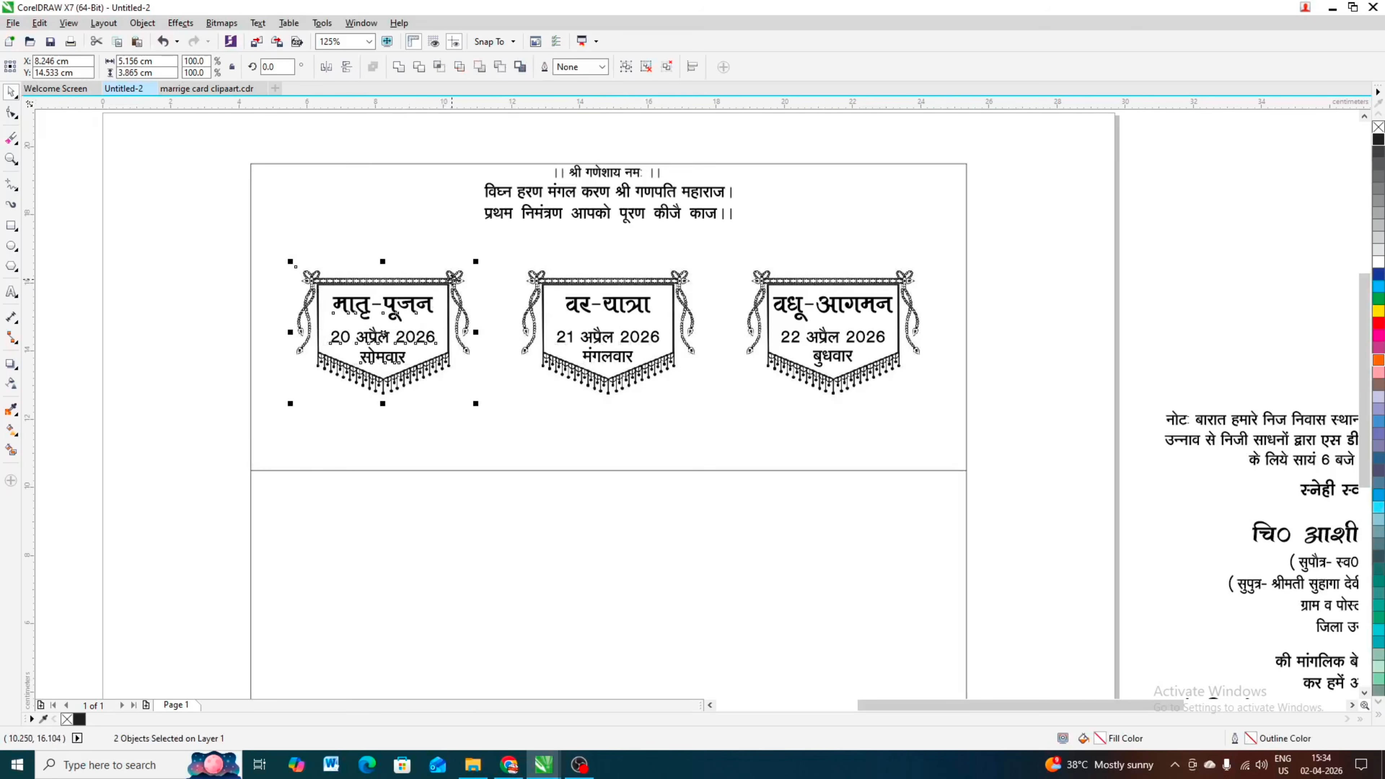
pyautogui.scroll(-2, 388, 321)
pyautogui.moveTo(165, 343); pyautogui.dragTo(121, 694)
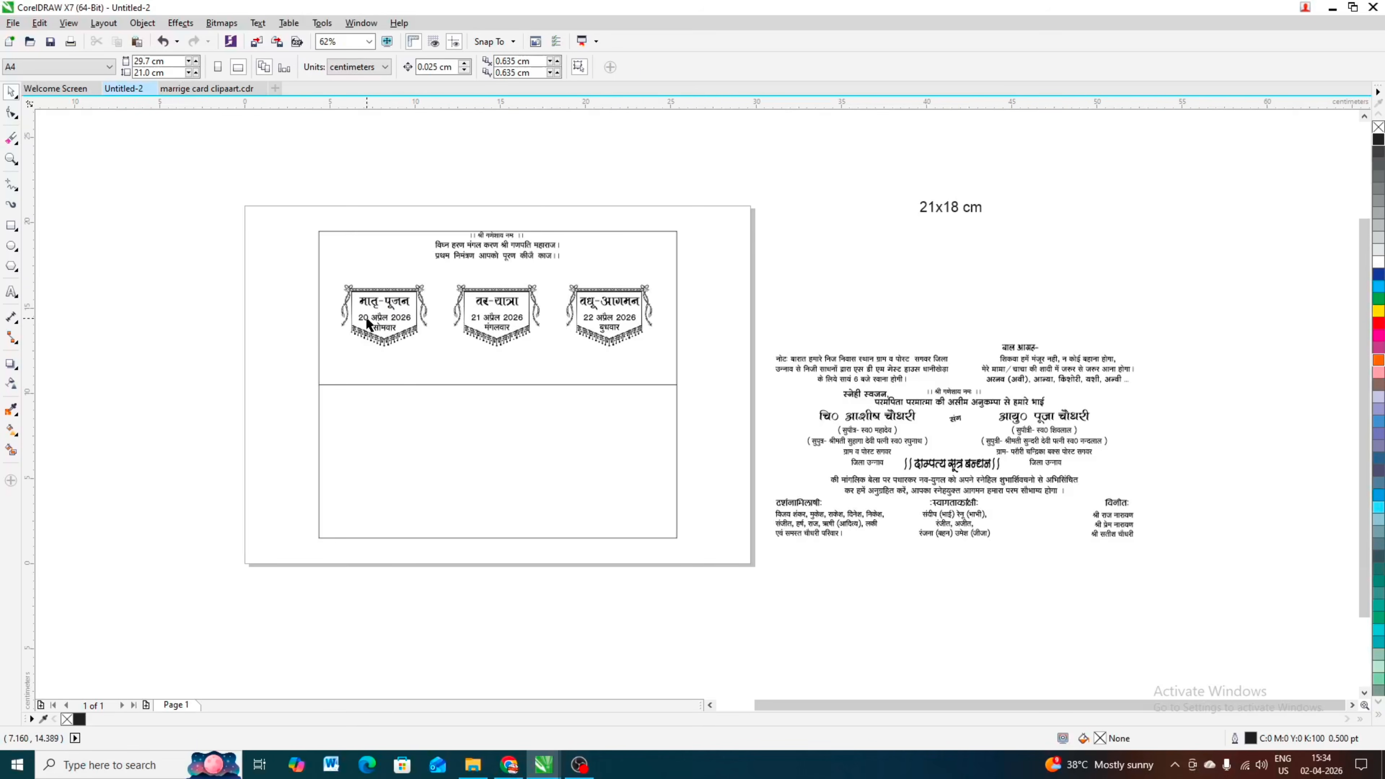
pyautogui.scroll(2, 410, 256)
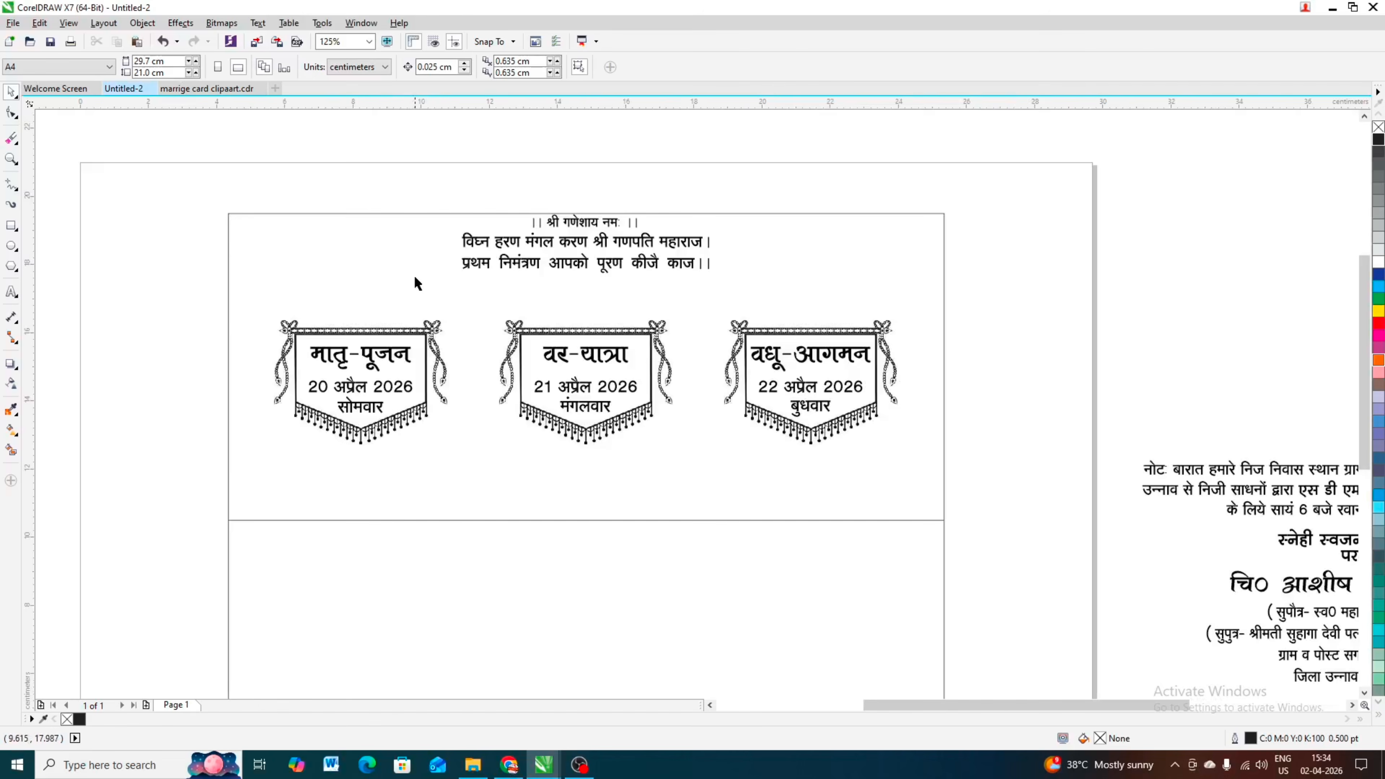
pyautogui.scroll(-2, 416, 283)
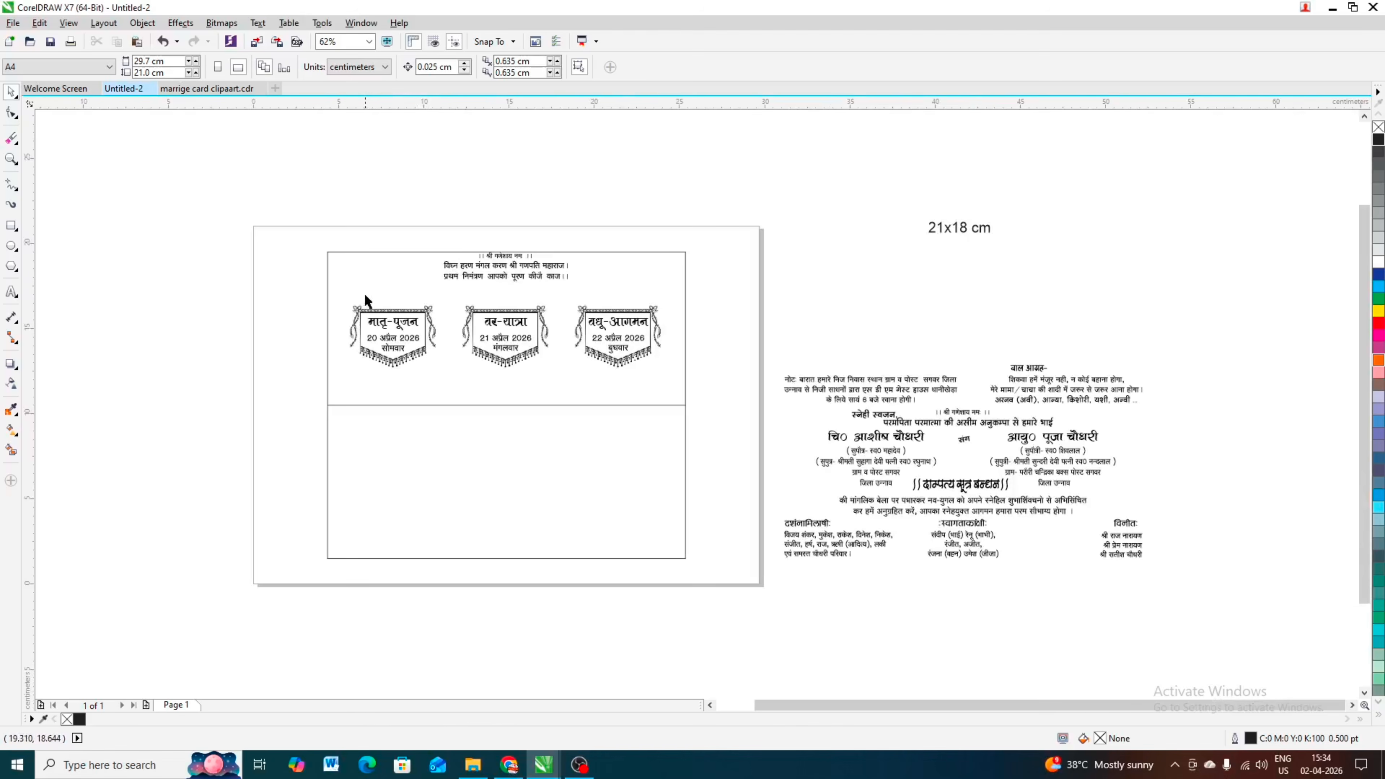
pyautogui.scroll(2, 418, 275)
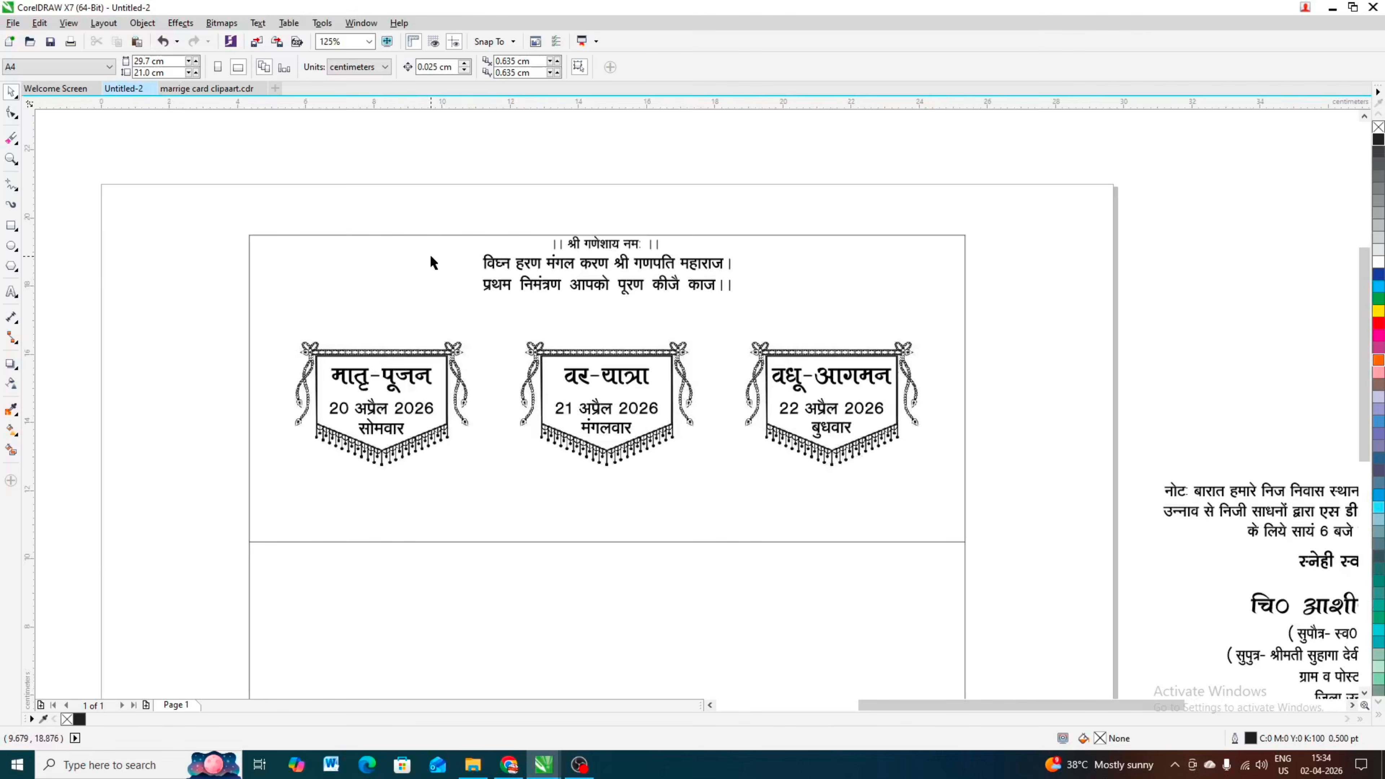
pyautogui.scroll(-2, 430, 254)
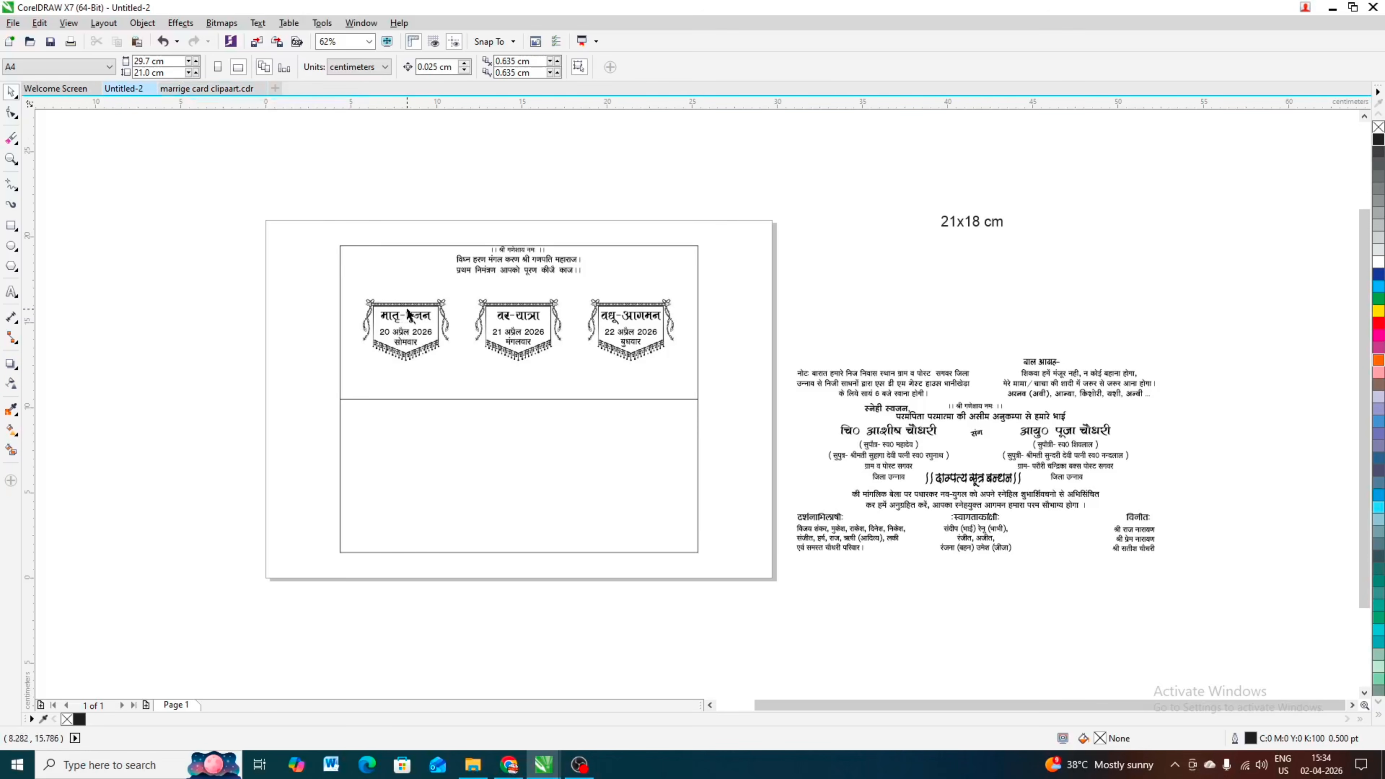
pyautogui.scroll(2, 407, 314)
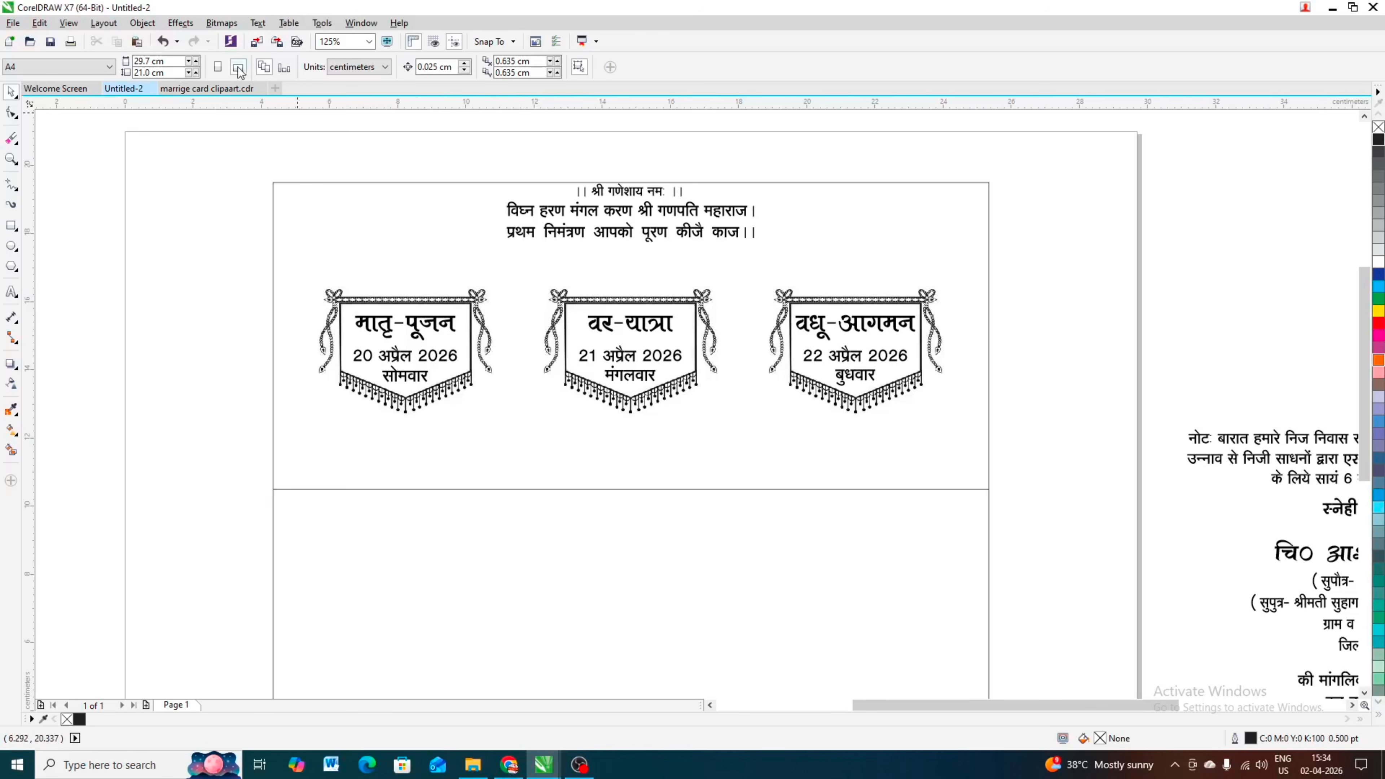
# Step: Find the line-art Ganesha beside the other two Ganesha figures on Page 8 of marrige card clipaart.cdr and copy it
pyautogui.click(213, 91)
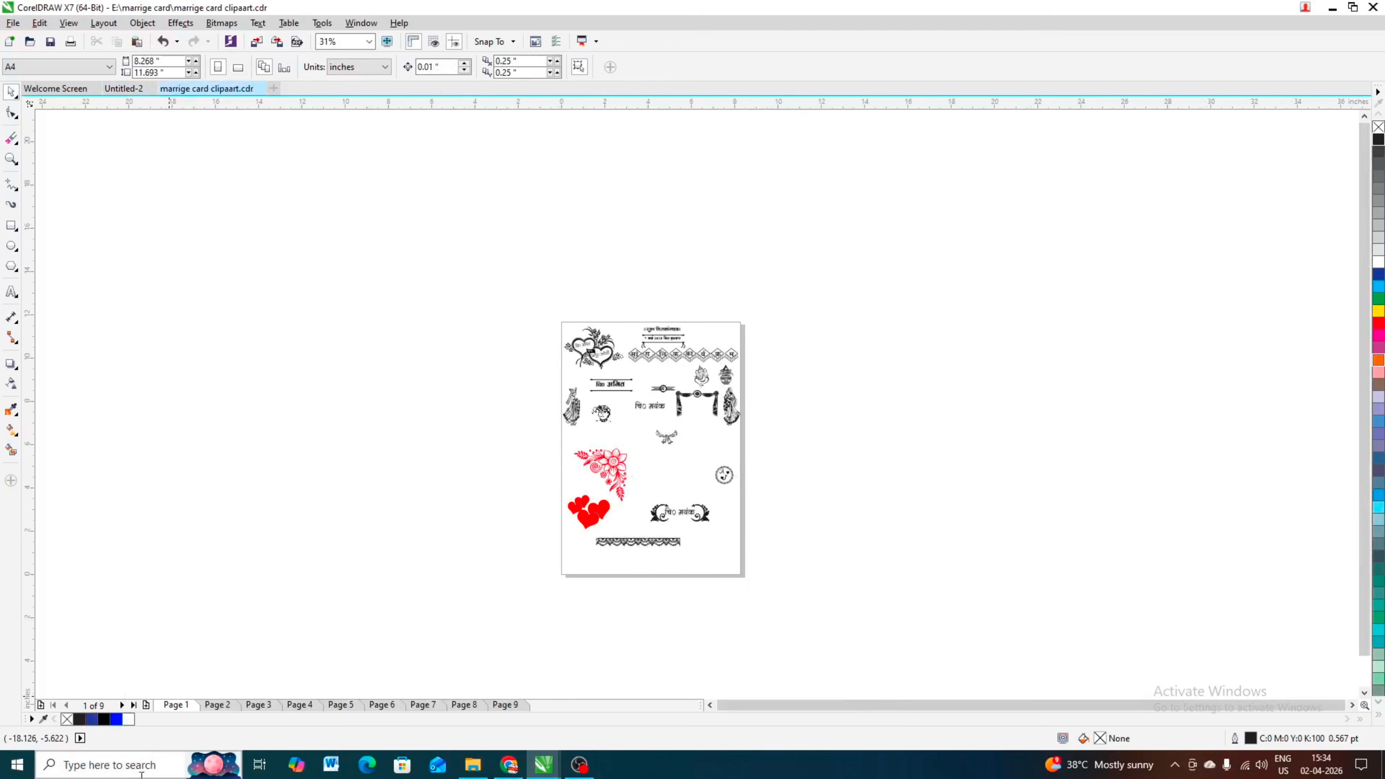
pyautogui.click(133, 705)
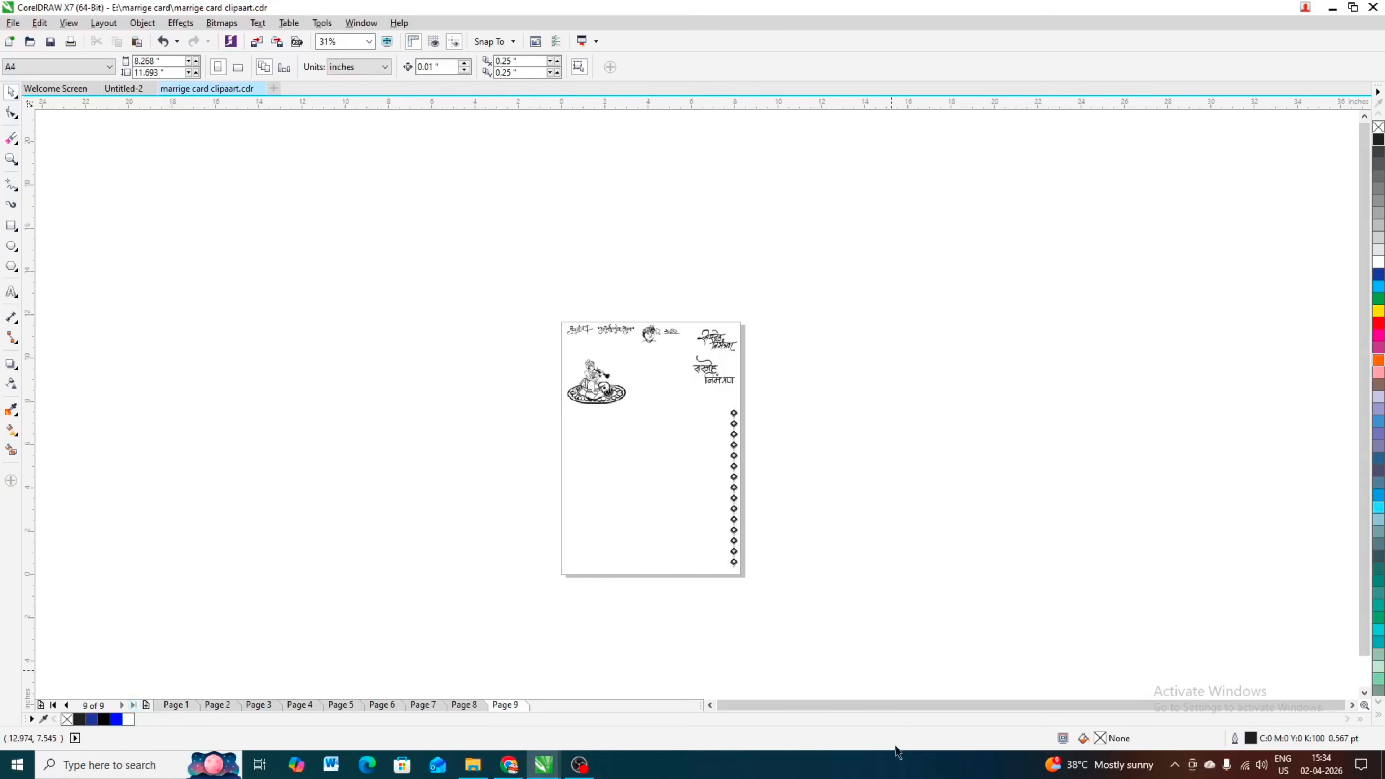
pyautogui.hscroll(2, 1041, 458)
pyautogui.scroll(1, 544, 343)
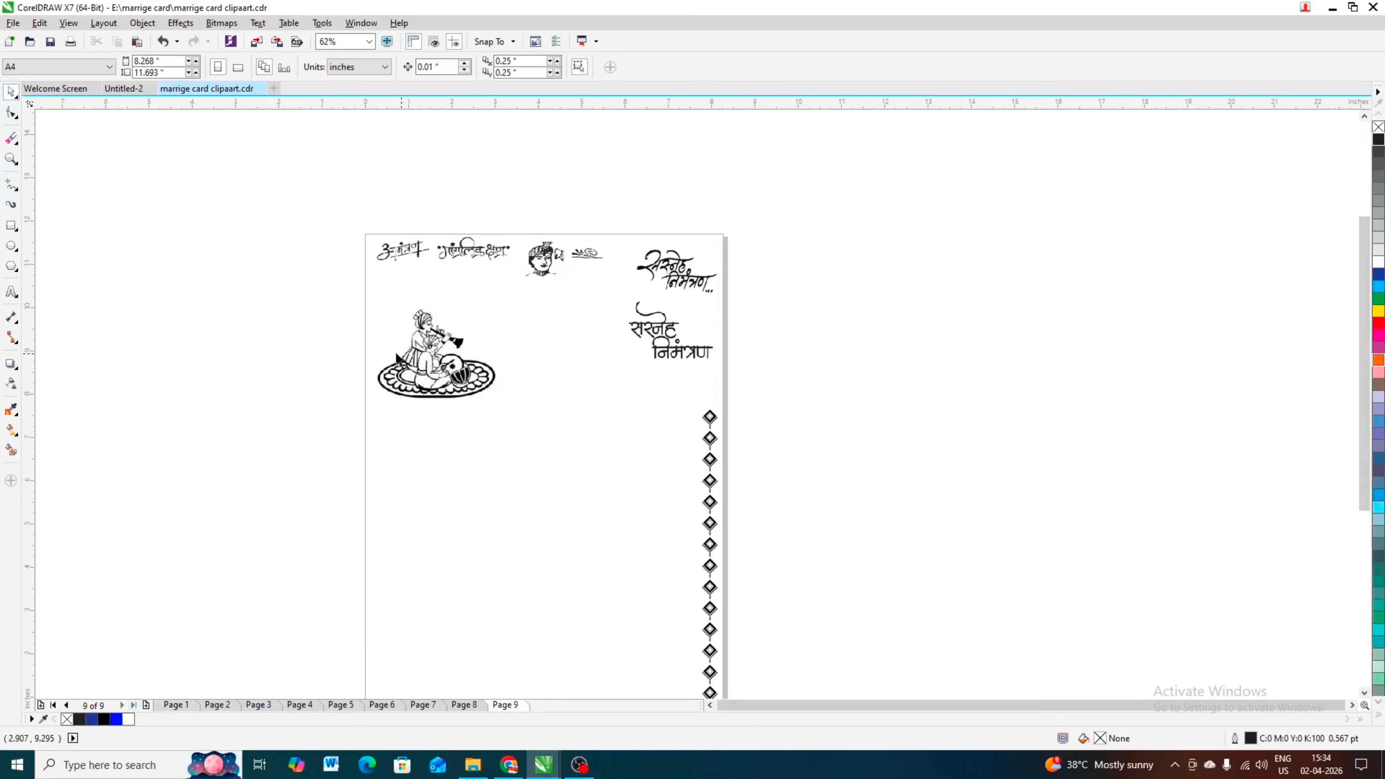
pyautogui.click(464, 704)
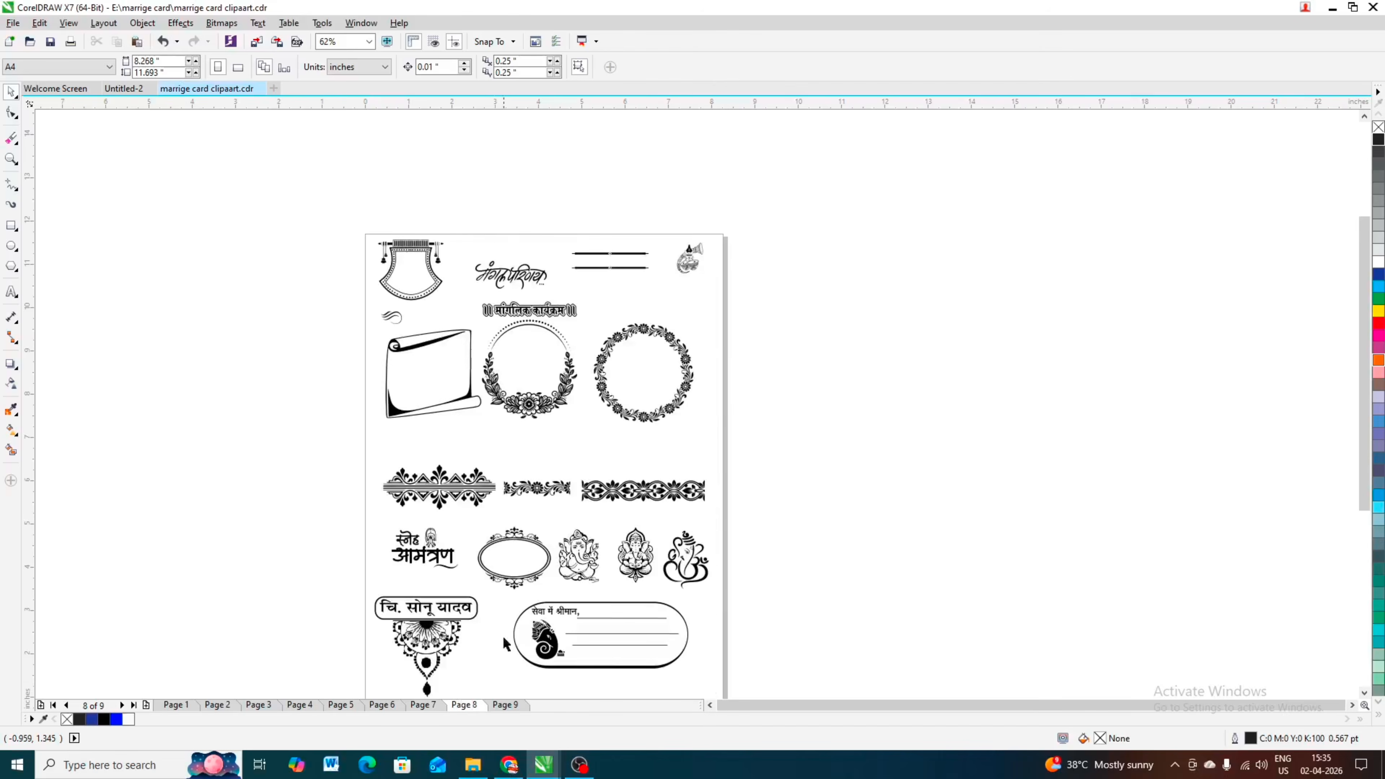
pyautogui.scroll(-1, 576, 483)
pyautogui.scroll(1, 576, 483)
pyautogui.click(606, 479)
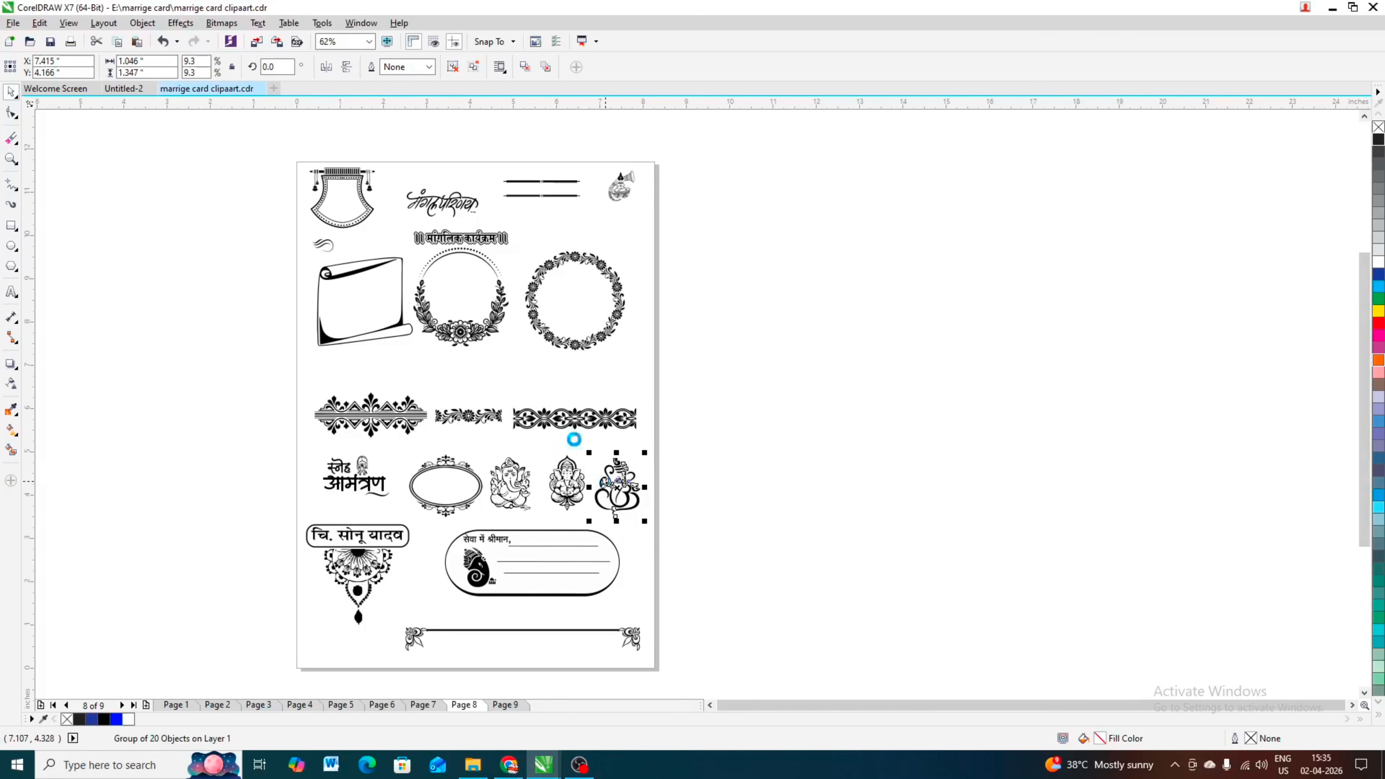
# Step: Paste the Ganesha into the Untitled-2 card, shrink it to about 1.65 × 2.13 cm, and place it left of the opening verse
pyautogui.moveTo(128, 97); pyautogui.dragTo(447, 214)
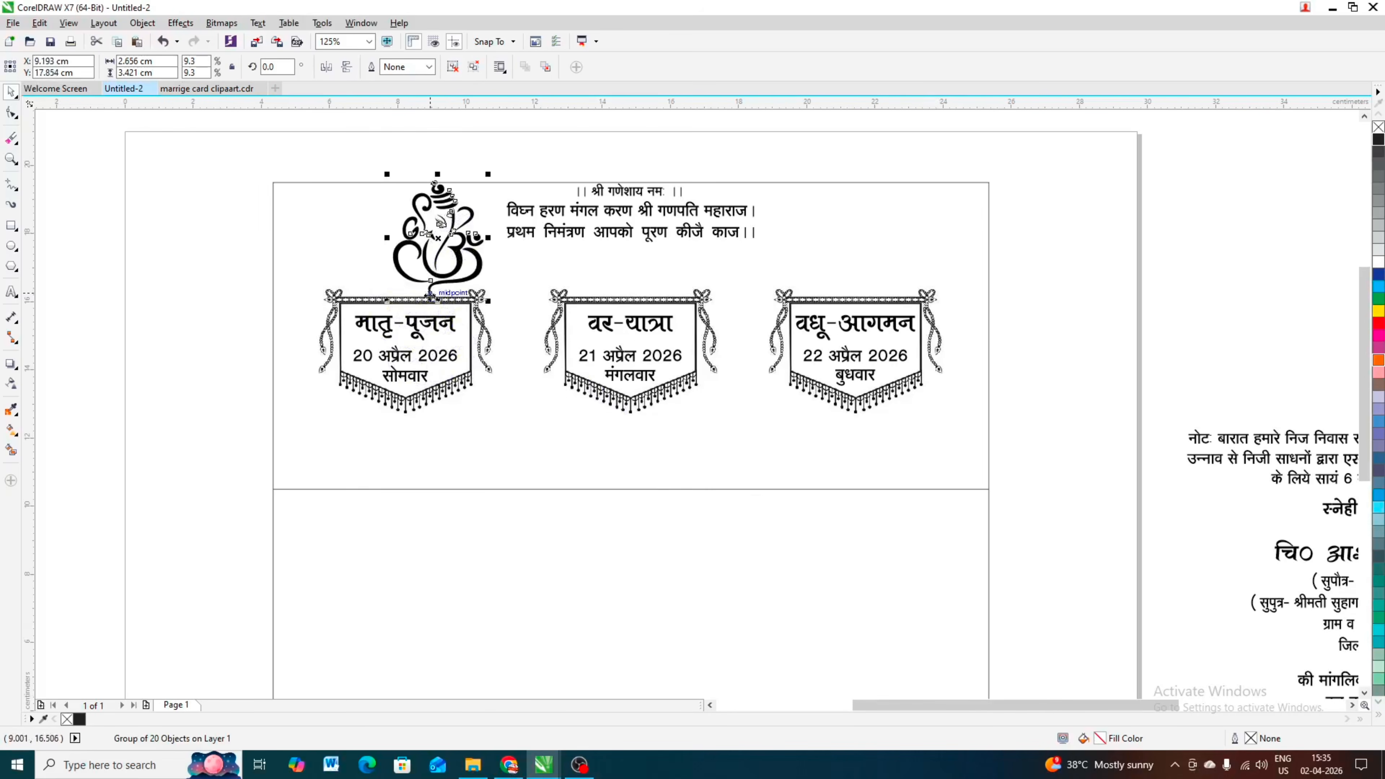
pyautogui.moveTo(385, 304); pyautogui.dragTo(403, 304)
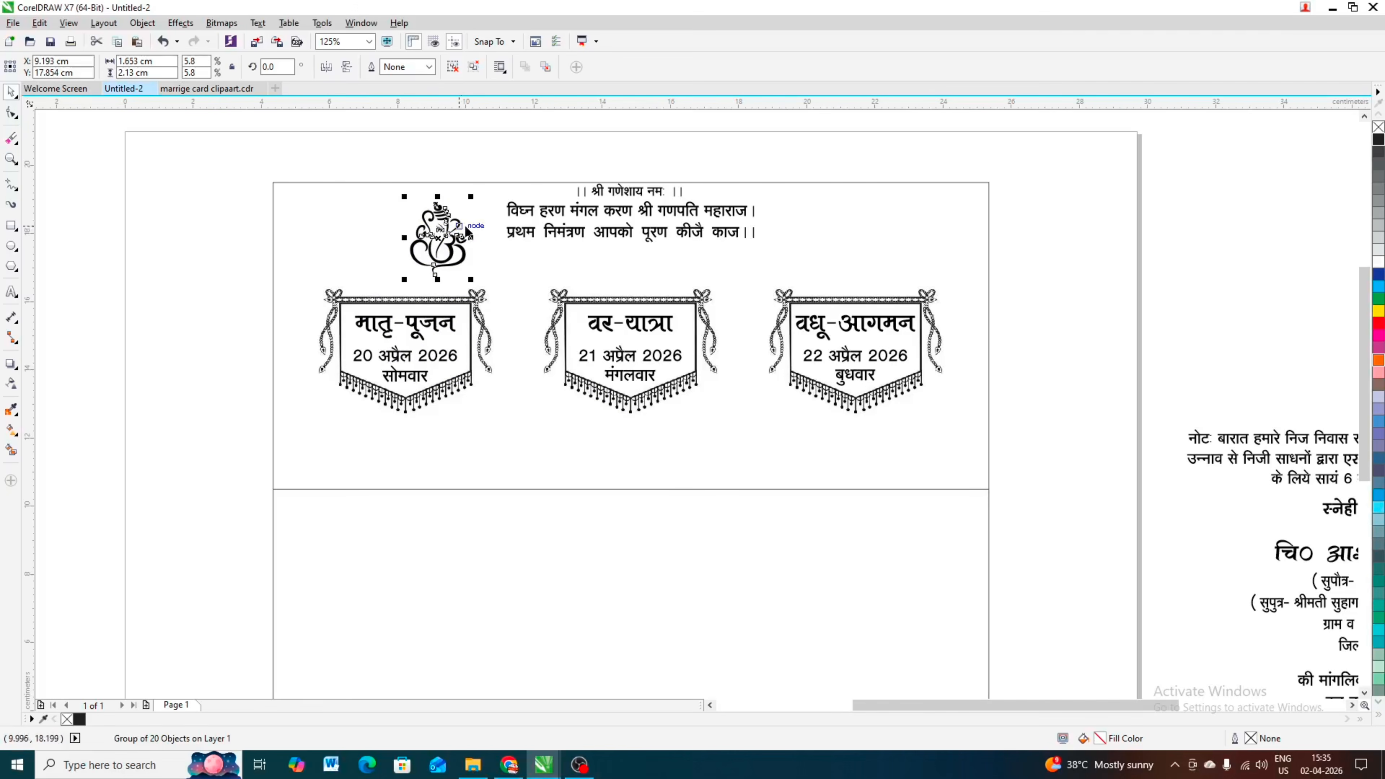
pyautogui.moveTo(446, 231); pyautogui.dragTo(456, 227)
pyautogui.click(235, 239)
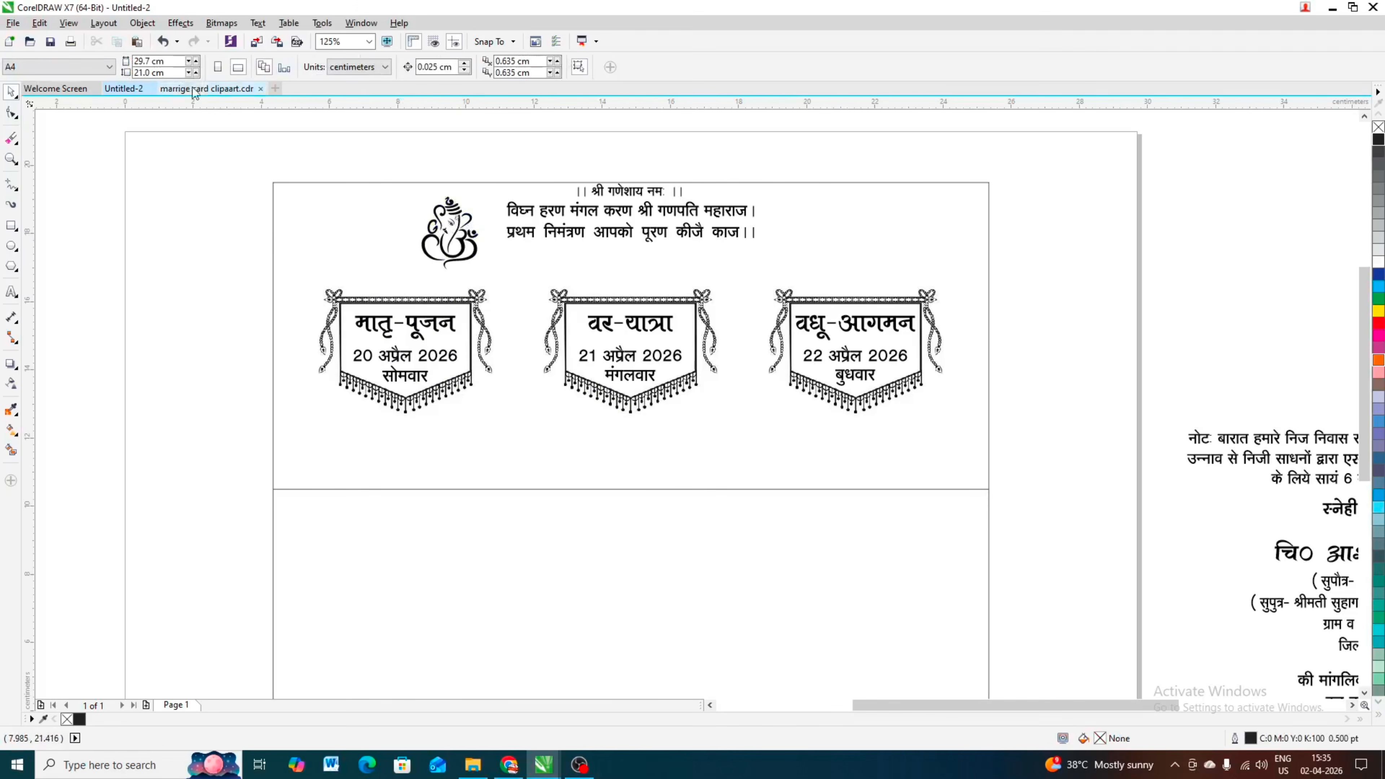
# Step: Copy the kalash clipart from Page 7 of marrige card clipaart.cdr and place it right of the opening verse on the Untitled-2 card
pyautogui.click(175, 90)
pyautogui.click(717, 383)
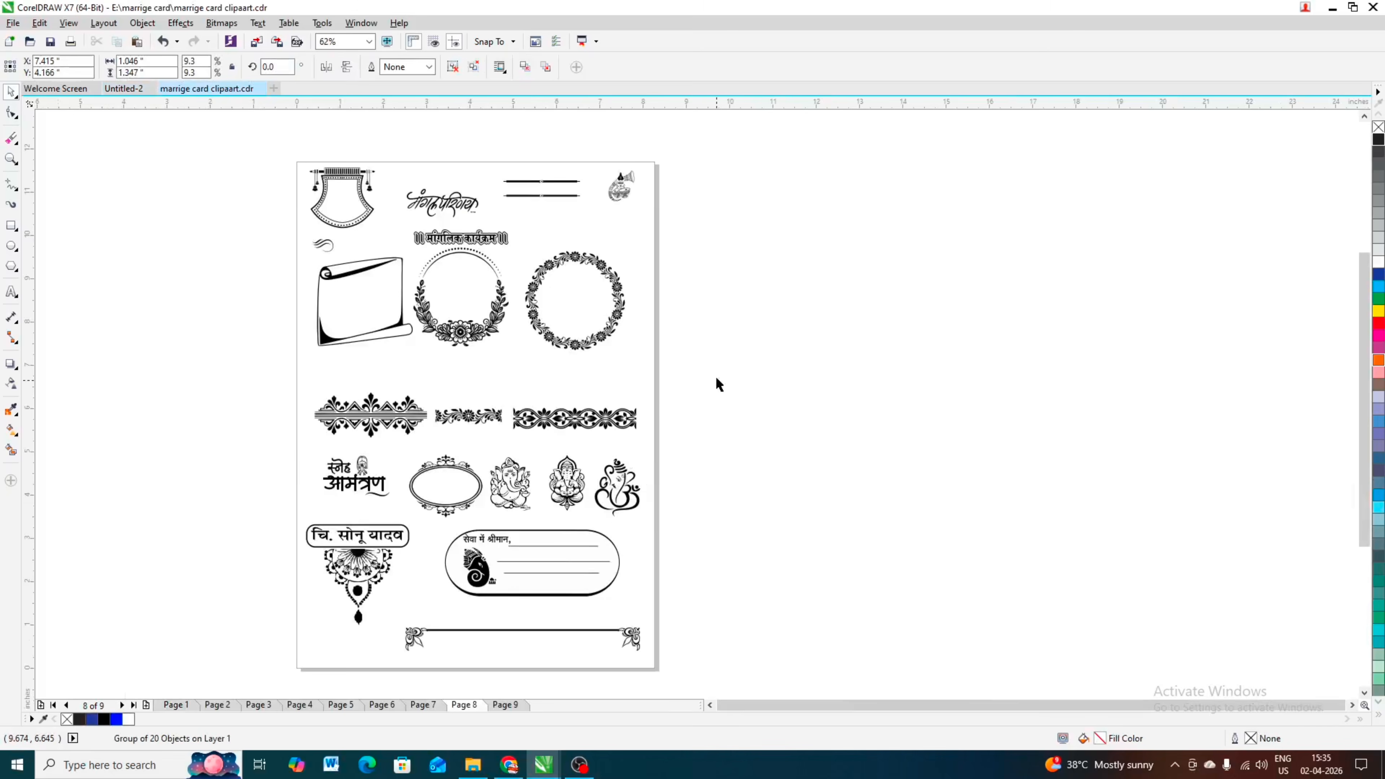
pyautogui.click(431, 704)
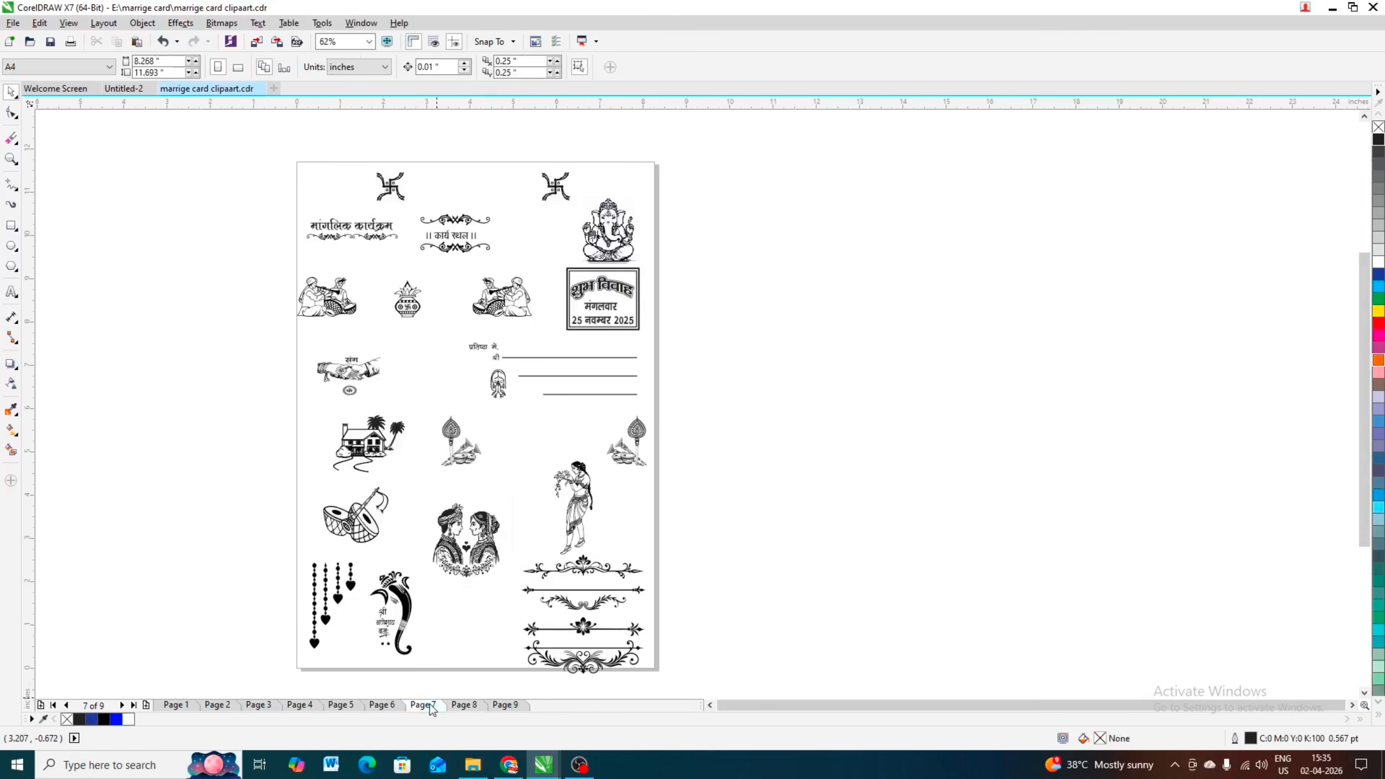
pyautogui.scroll(-1, 382, 298)
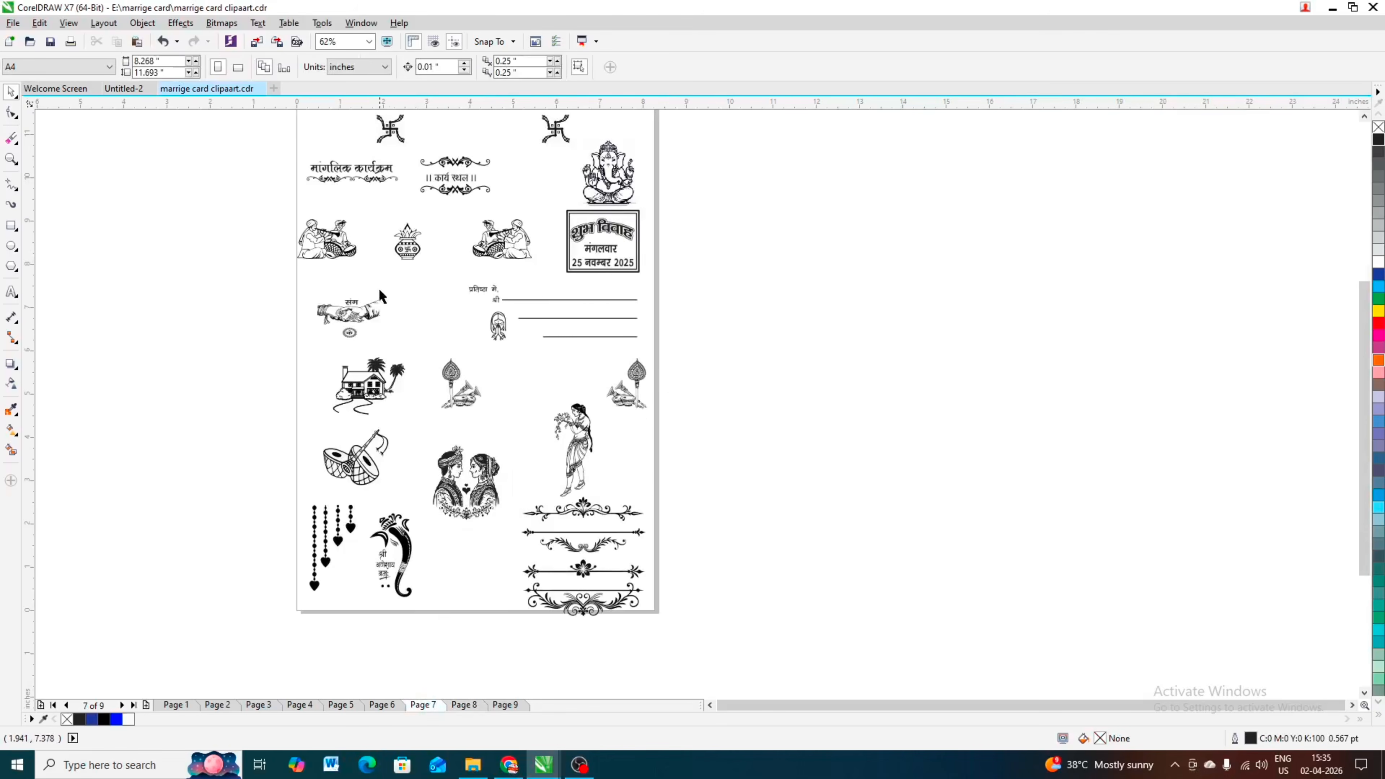
pyautogui.click(405, 252)
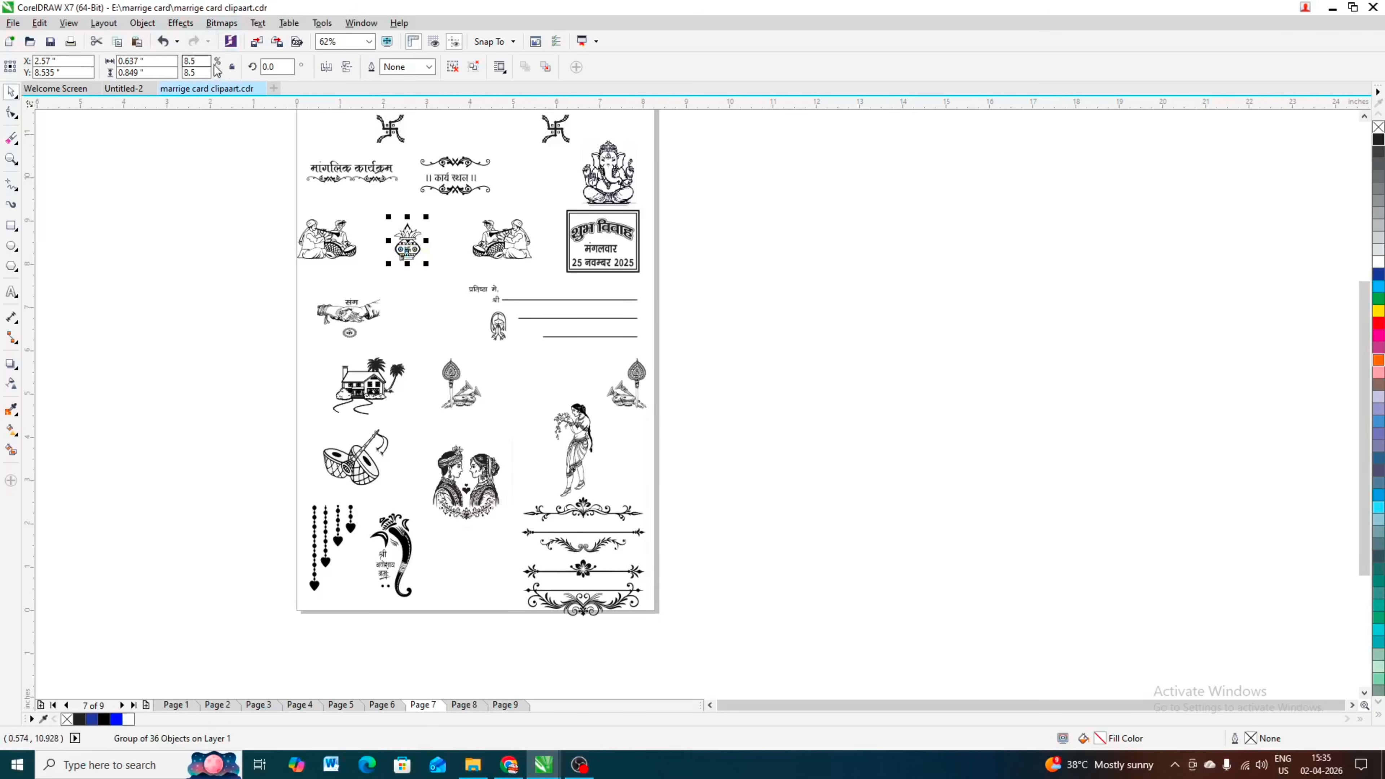
pyautogui.click(121, 91)
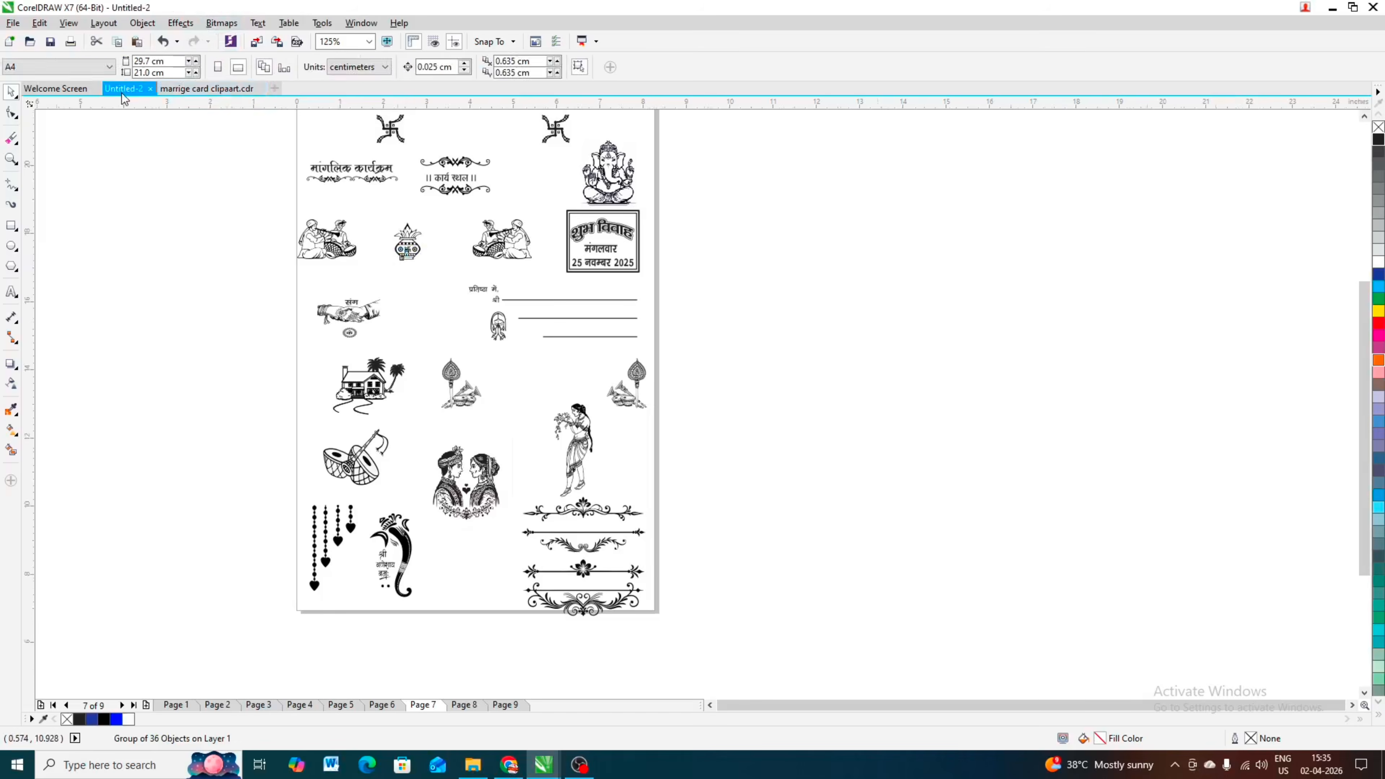
pyautogui.hotkey('ctrl', 'v')
pyautogui.moveTo(493, 267); pyautogui.dragTo(794, 214)
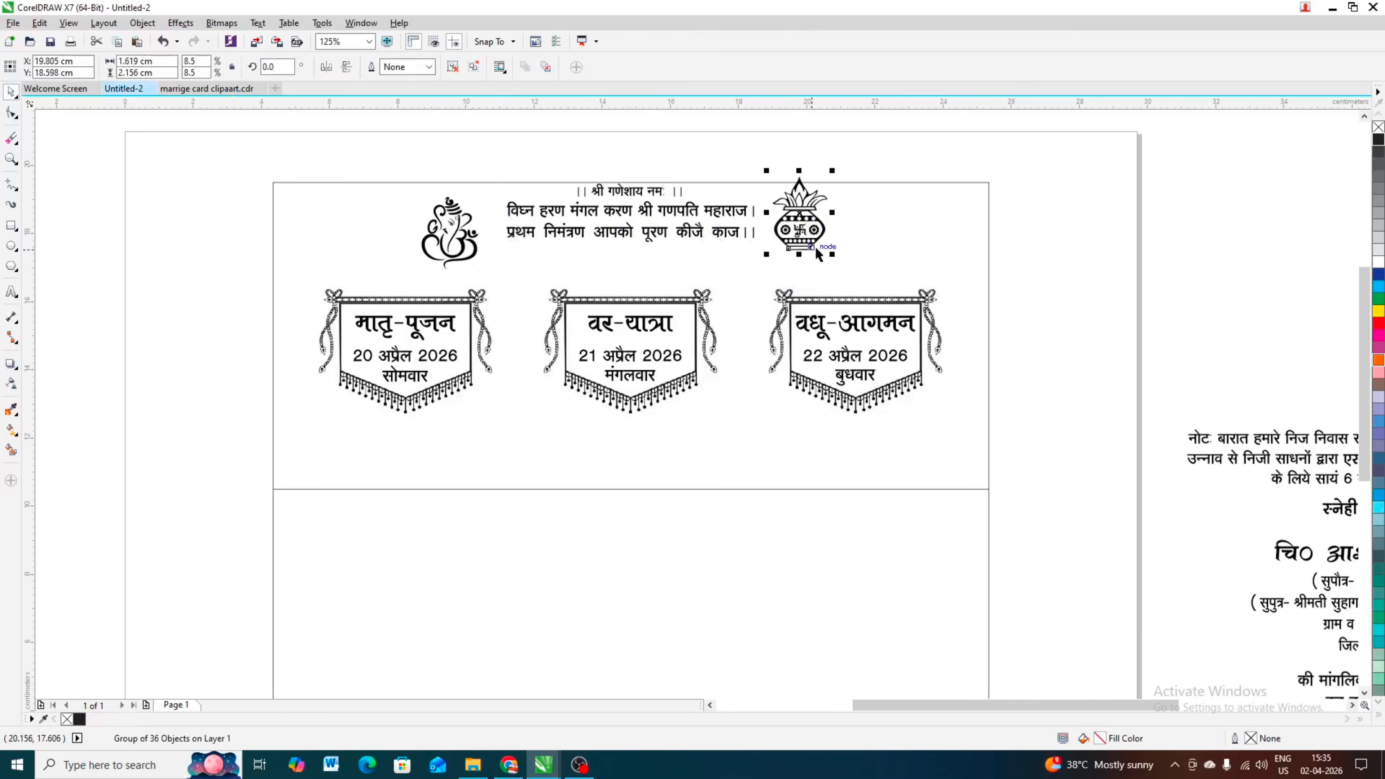
# Step: Shrink the kalash to about 1.38 × 1.84 cm and align its top edge with the Ganesha
pyautogui.moveTo(834, 258); pyautogui.dragTo(828, 253)
pyautogui.scroll(1, 802, 220)
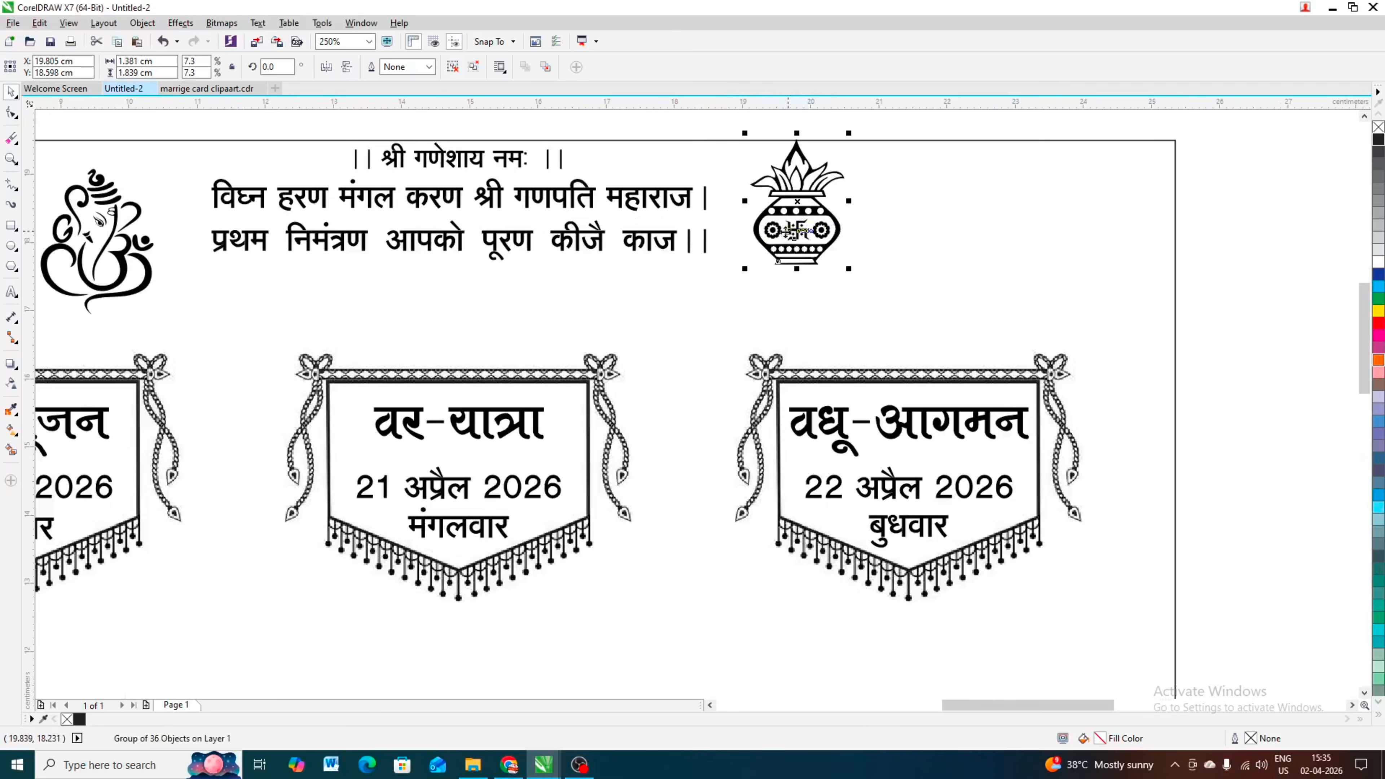
pyautogui.scroll(-1, 517, 280)
pyautogui.keyDown('shift'); pyautogui.click(306, 248); pyautogui.keyUp('shift')
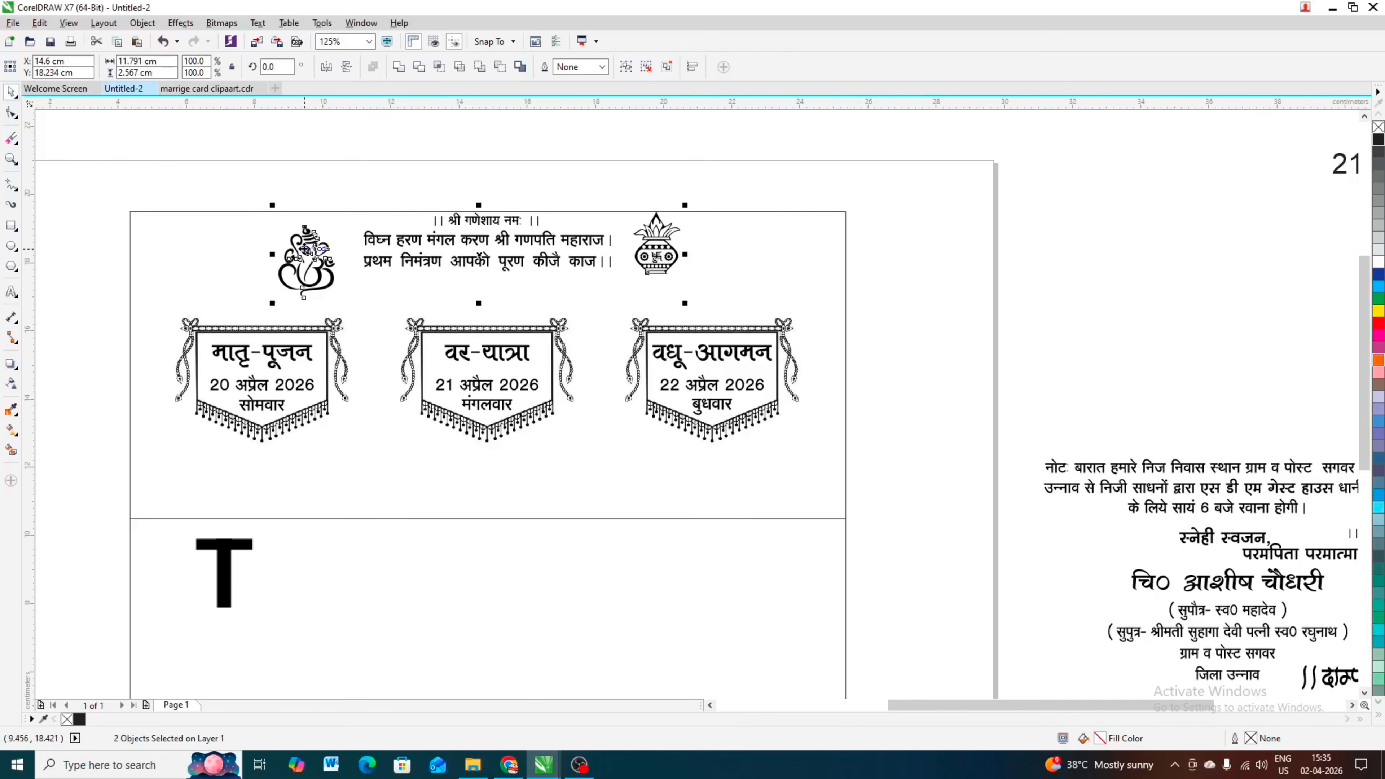
pyautogui.press('t')
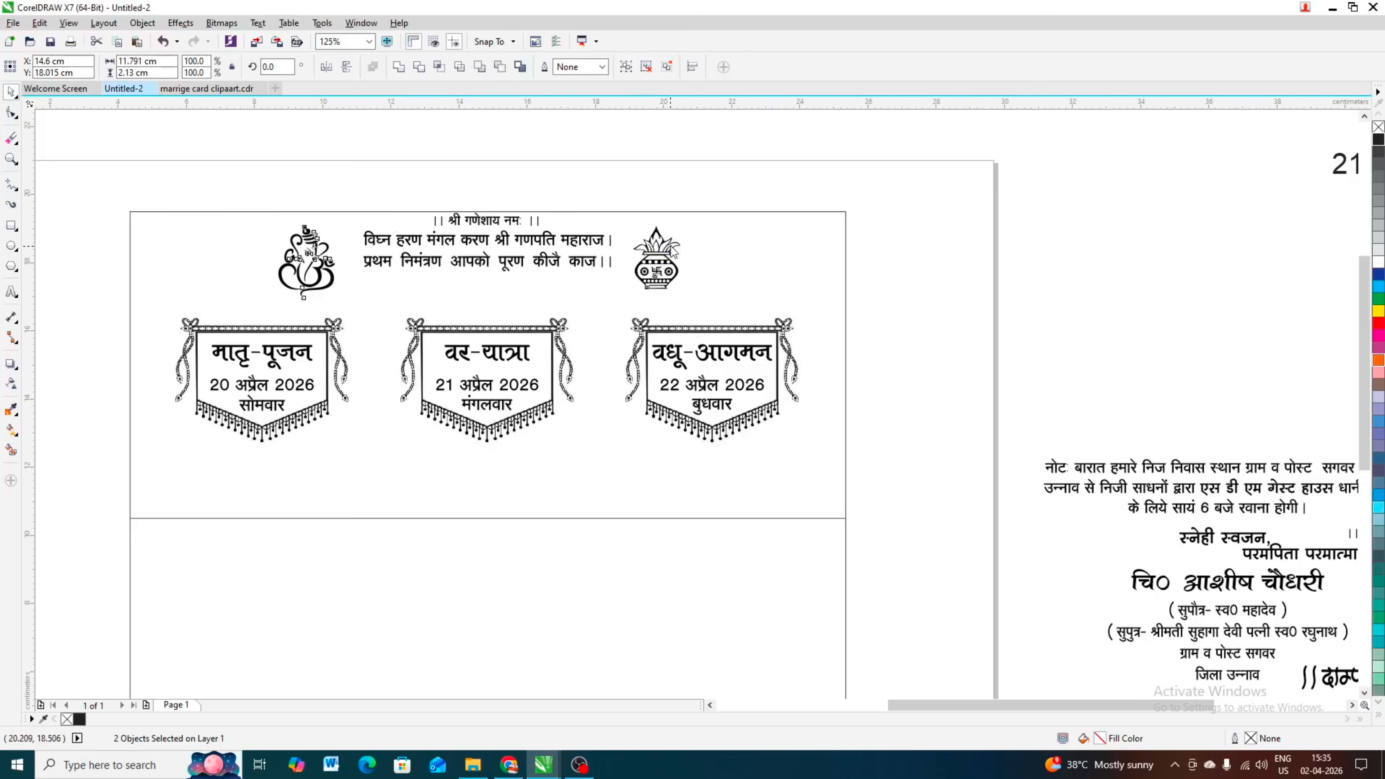
# Step: Group the Ganesha and kalash and centre the group horizontally within the card rectangle
pyautogui.hotkey('ctrl', 'g')
pyautogui.click(682, 173)
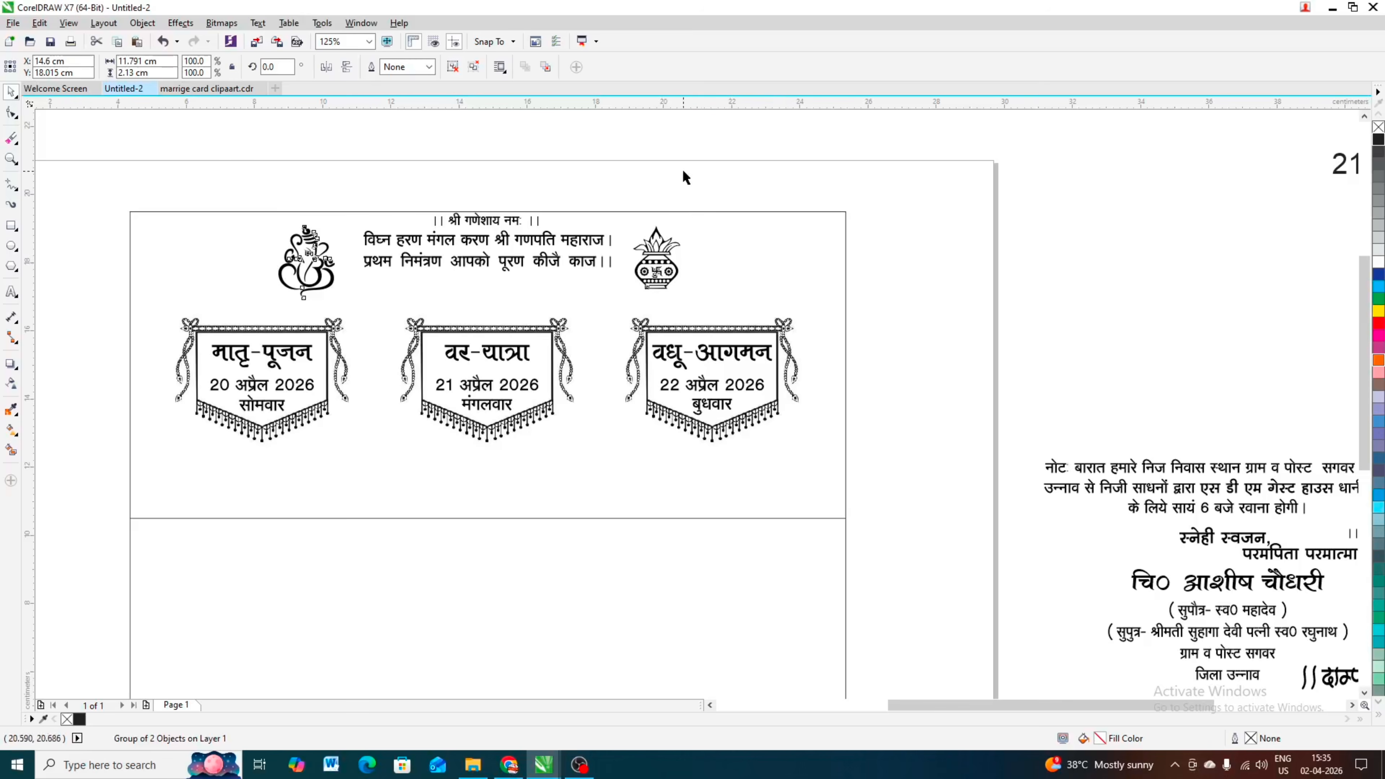
pyautogui.click(665, 268)
pyautogui.keyDown('shift'); pyautogui.click(802, 250); pyautogui.keyUp('shift')
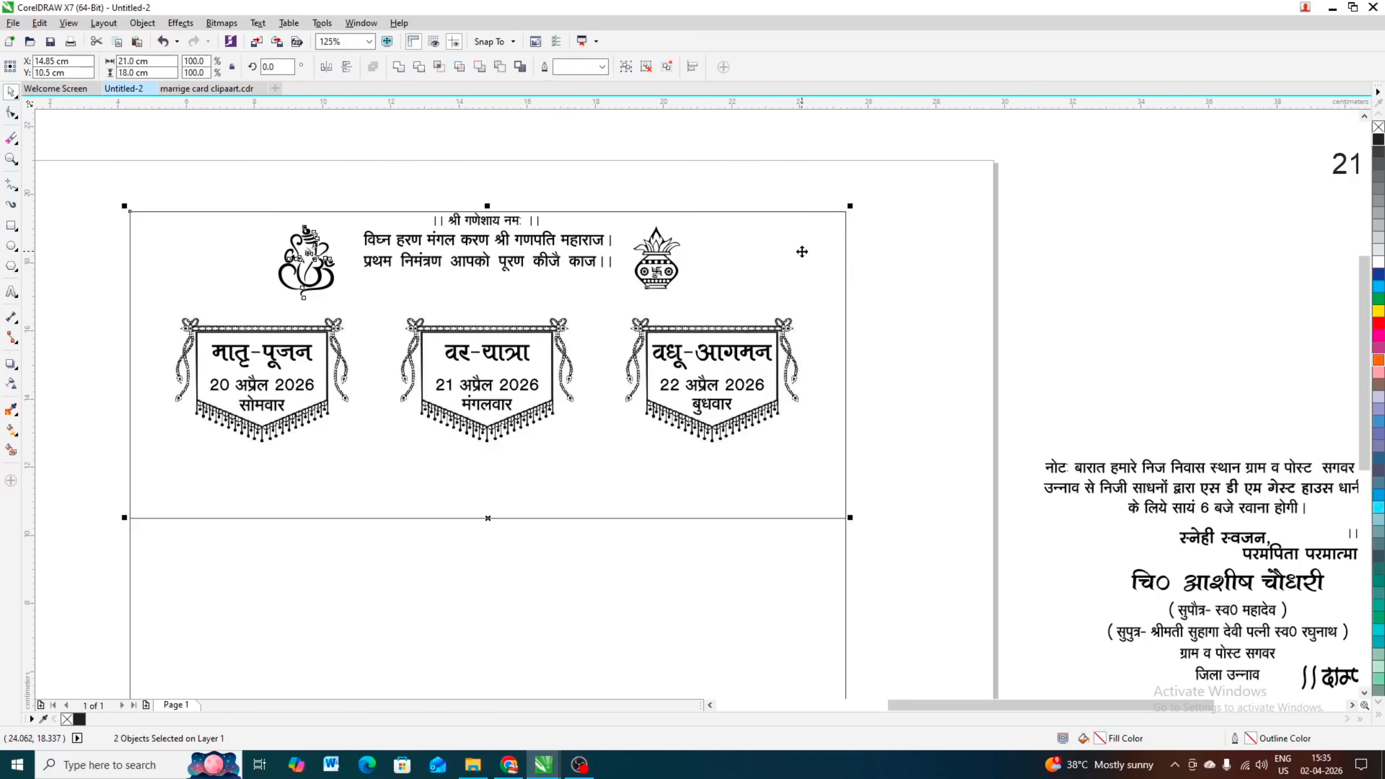
pyautogui.press('c')
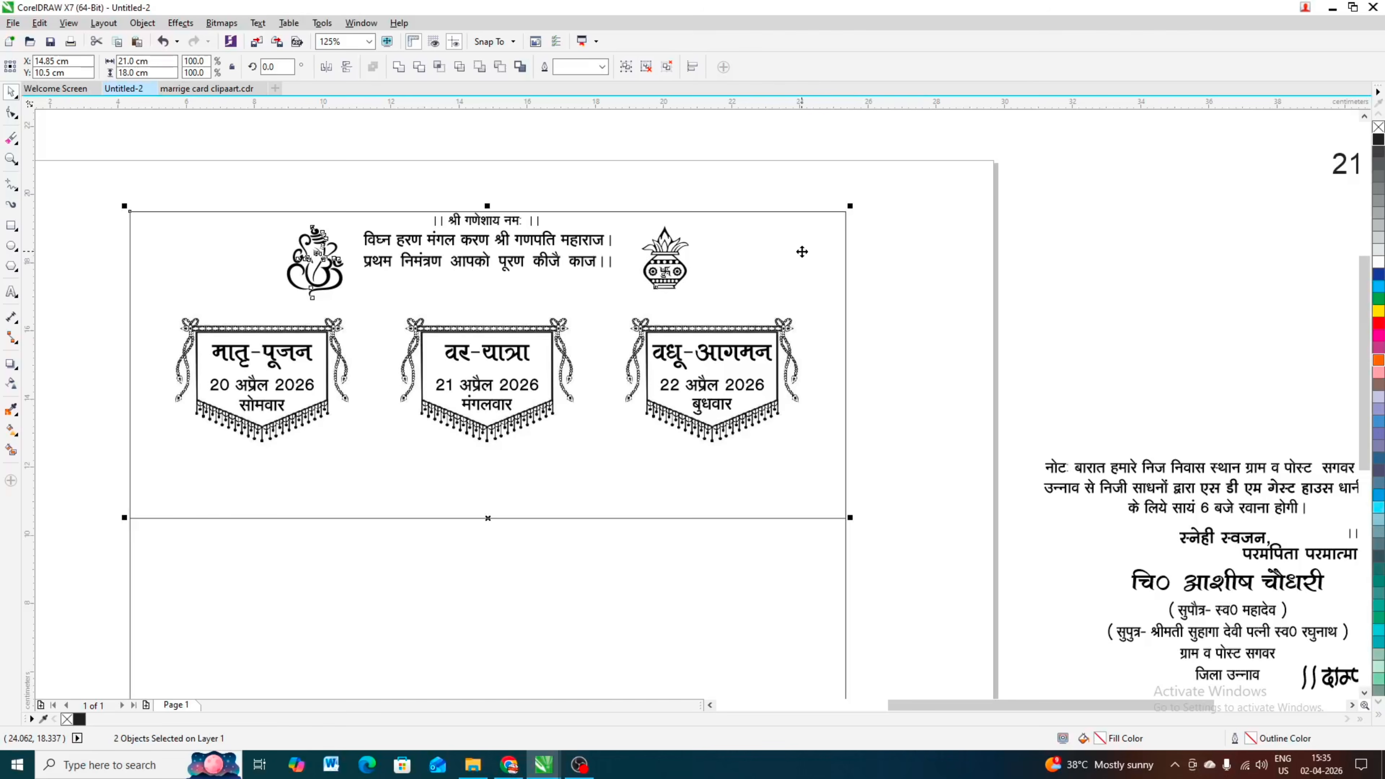
pyautogui.click(516, 171)
pyautogui.scroll(-1, 516, 170)
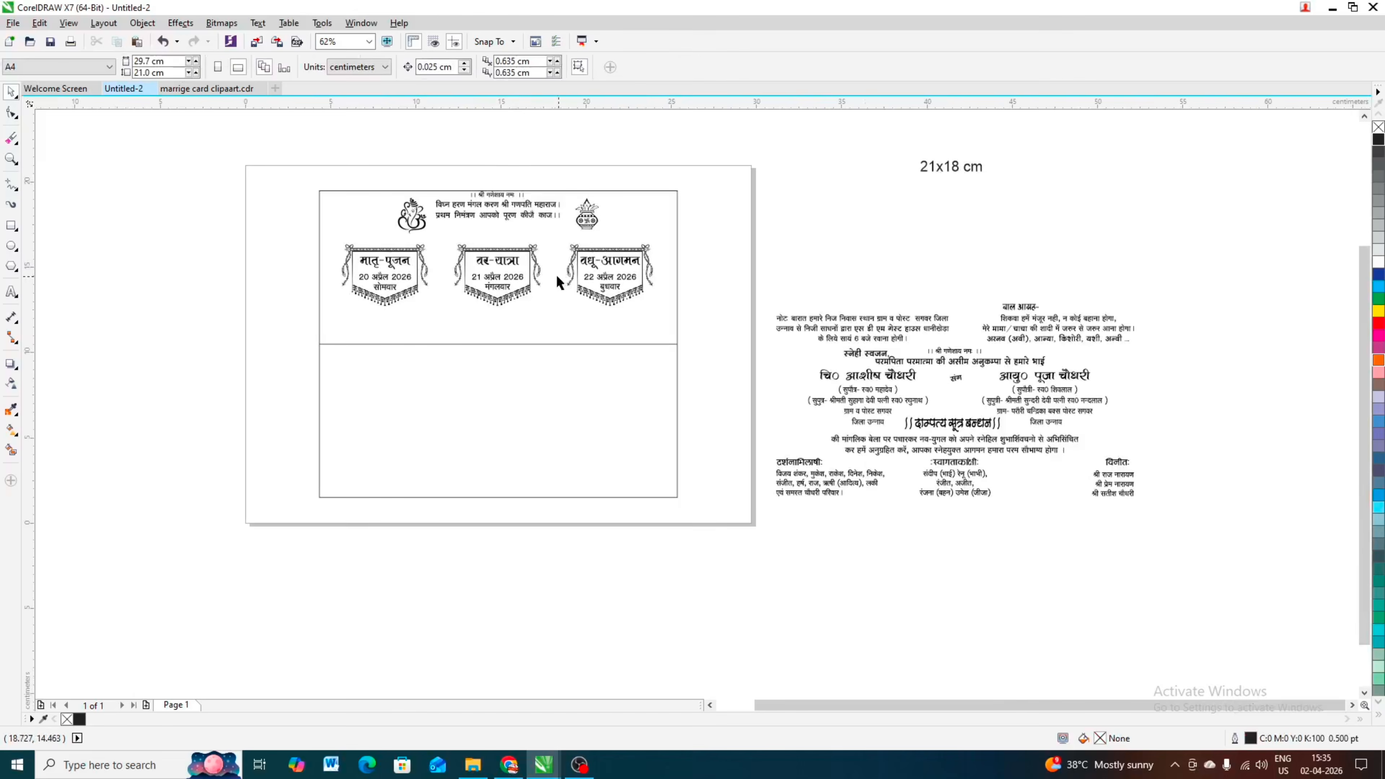
# Step: Find the मांगलिक क्षण lettering on Page 9 of marrige card clipaart.cdr and copy it
pyautogui.scroll(1, 519, 241)
pyautogui.scroll(-1, 545, 261)
pyautogui.scroll(1, 538, 248)
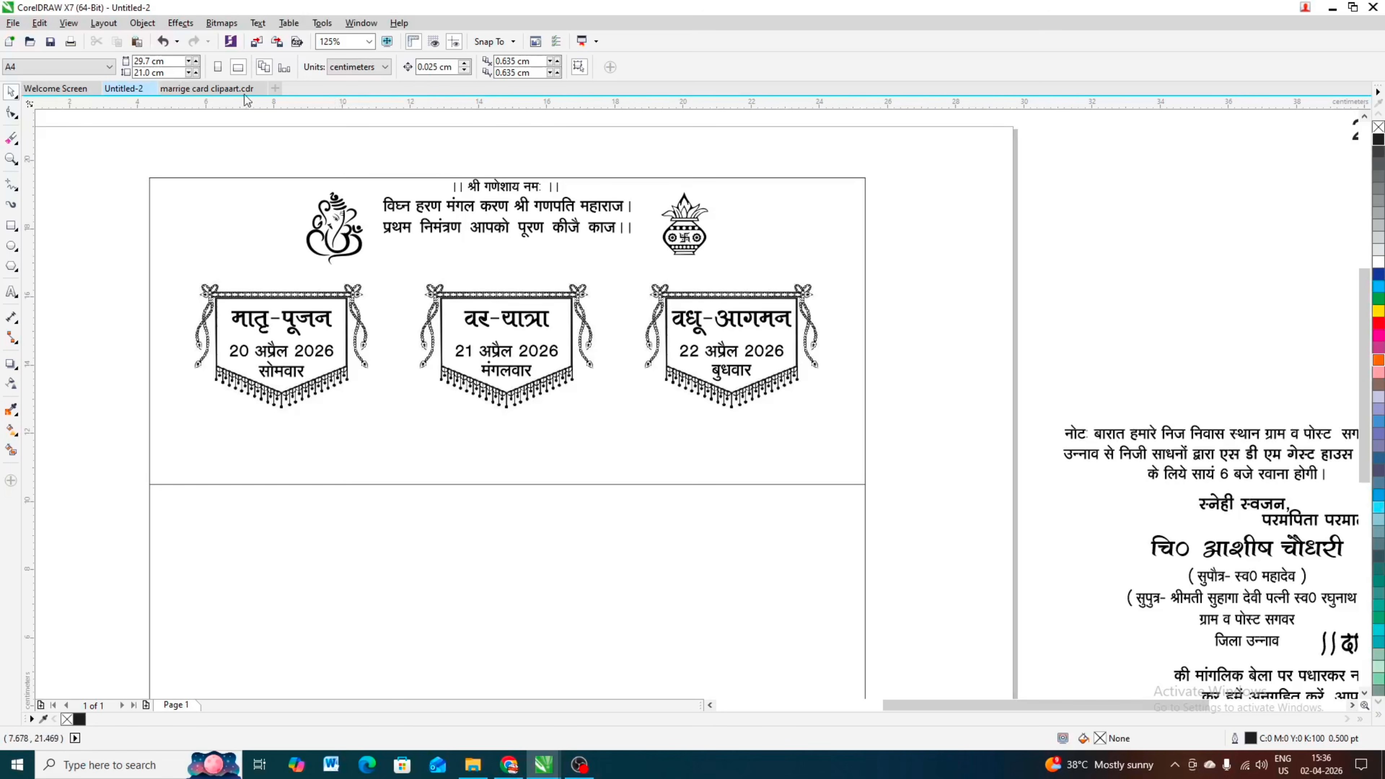
pyautogui.click(228, 89)
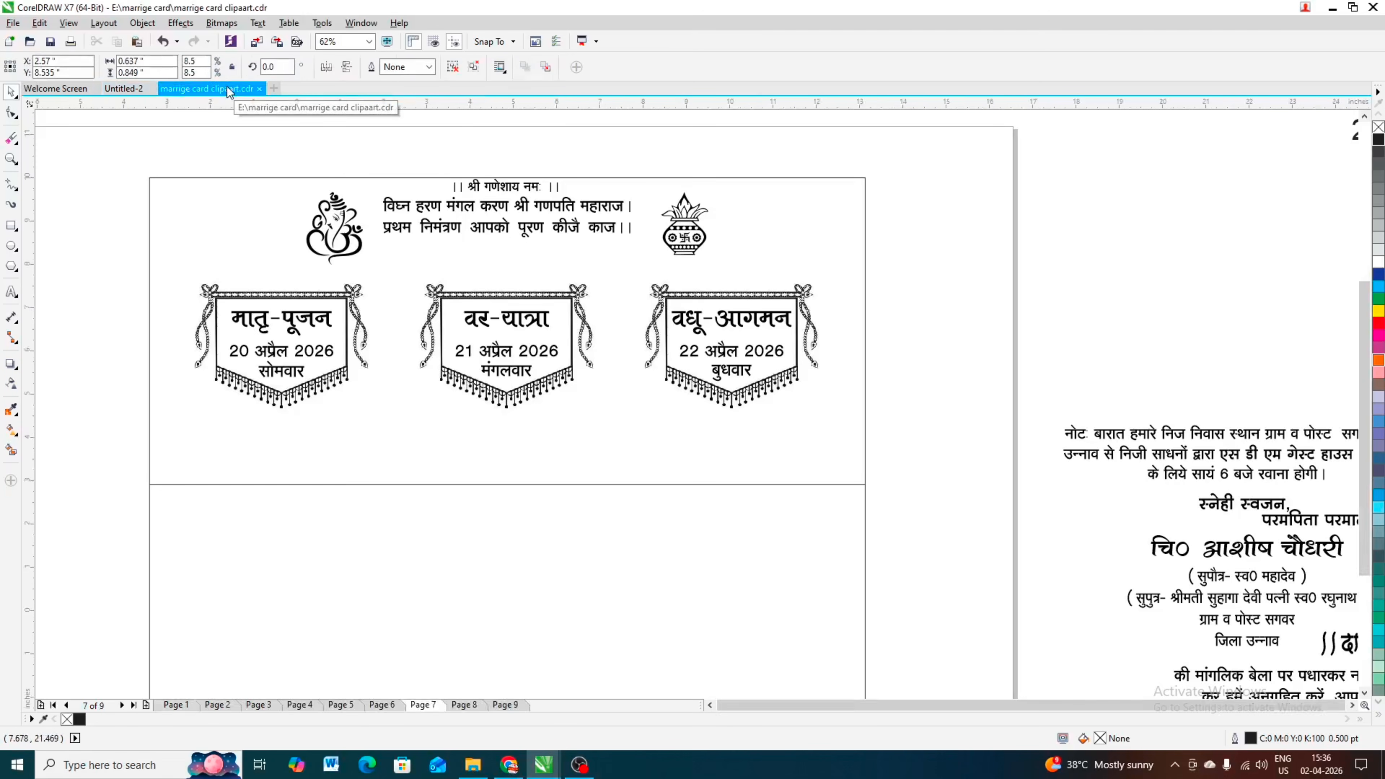
pyautogui.click(469, 704)
pyautogui.click(504, 704)
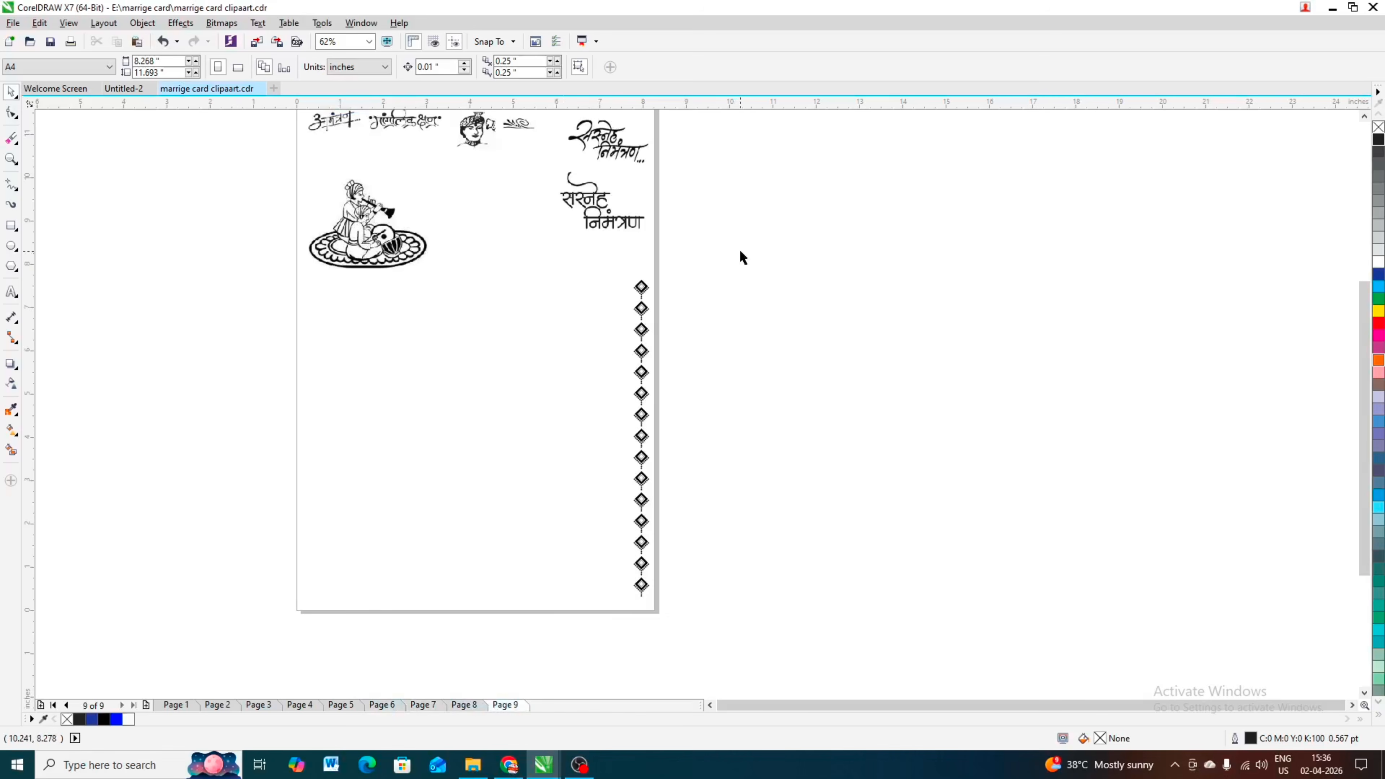
pyautogui.scroll(3, 391, 174)
pyautogui.click(406, 180)
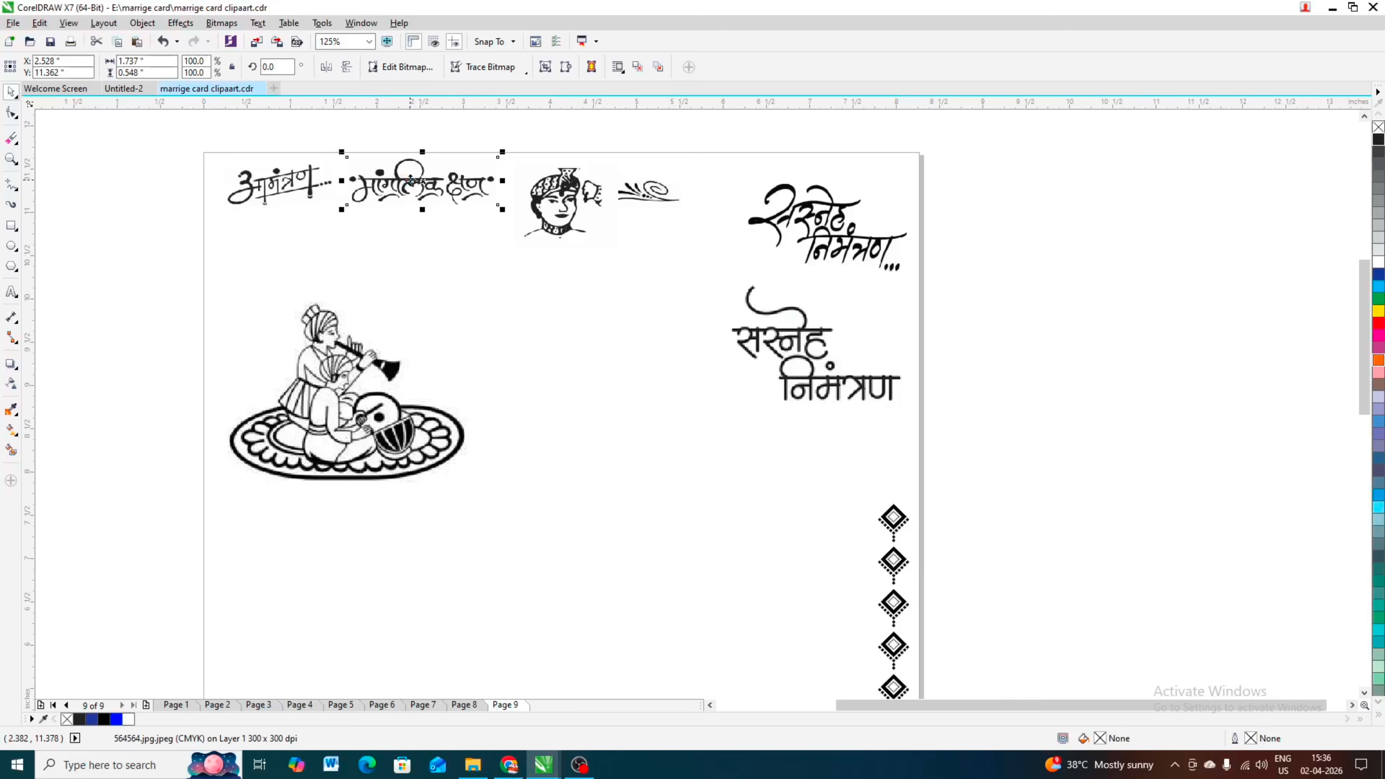
# Step: Paste the मांगलिक क्षण lettering into the Untitled-2 card and place it between the opening verse and the middle banner
pyautogui.click(123, 89)
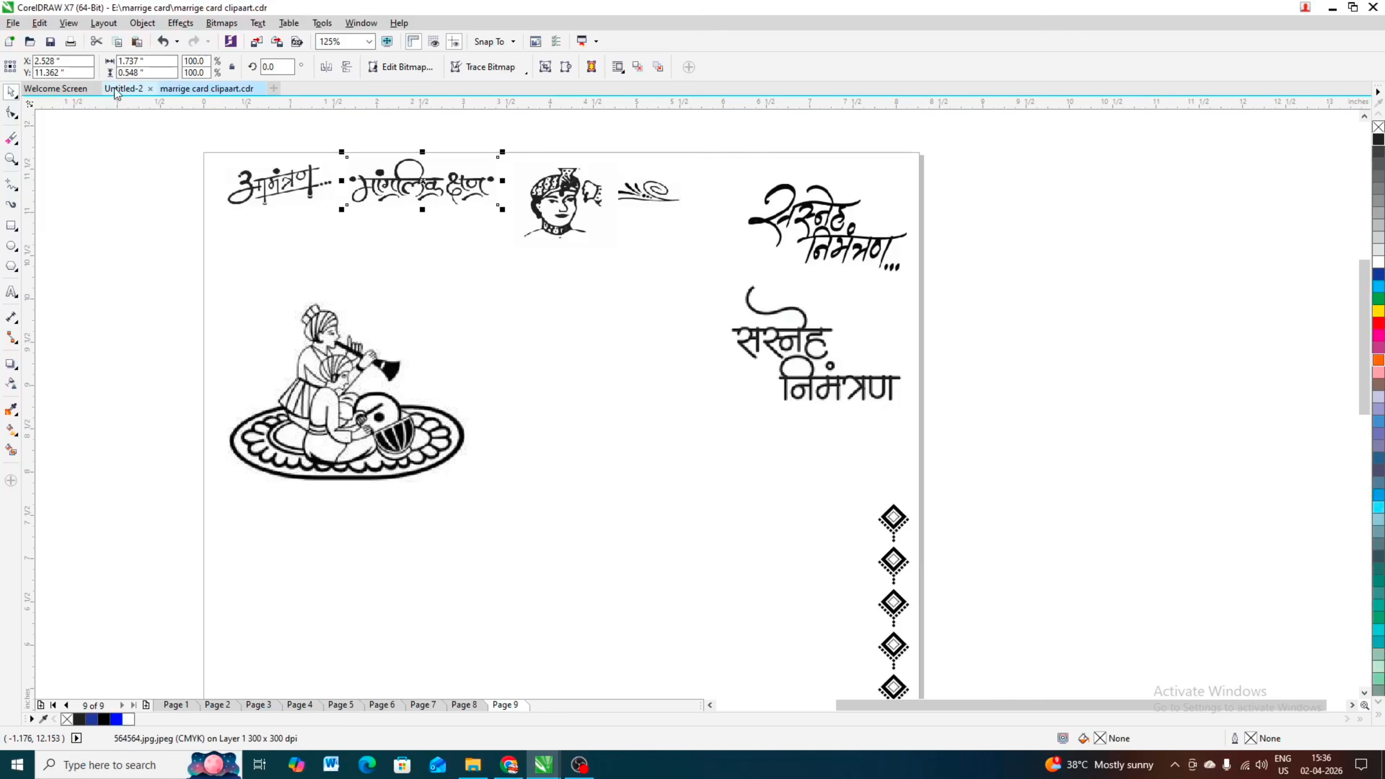
pyautogui.hotkey('ctrl', 'v')
pyautogui.scroll(-3, 516, 300)
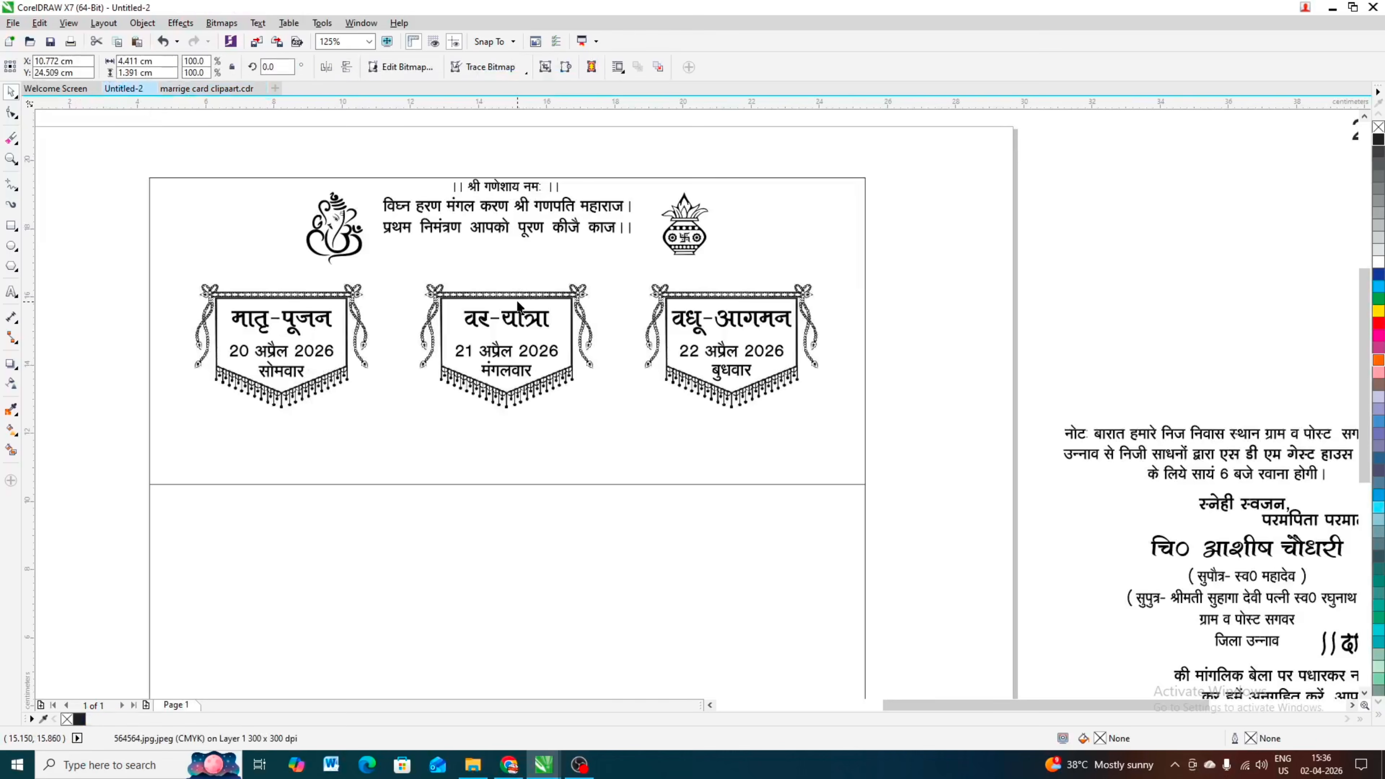
pyautogui.moveTo(473, 166); pyautogui.dragTo(528, 279)
pyautogui.scroll(4, 532, 289)
pyautogui.scroll(-4, 545, 246)
pyautogui.click(572, 175)
pyautogui.scroll(-2, 600, 382)
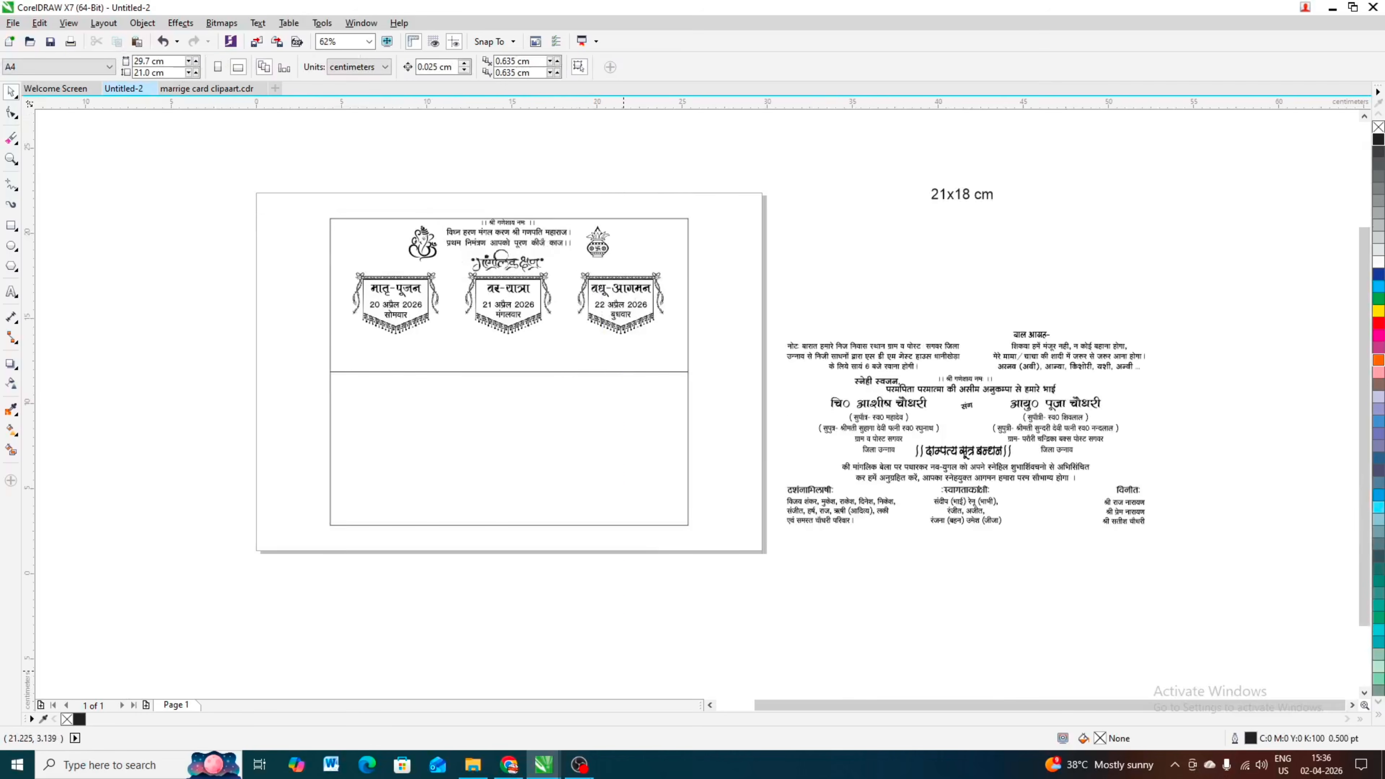
# Step: Duplicate the नोट paragraph and the बाल आग्रह verse beneath the banners, placing the note at left and the verse at right
pyautogui.moveTo(1297, 489); pyautogui.dragTo(1360, 485)
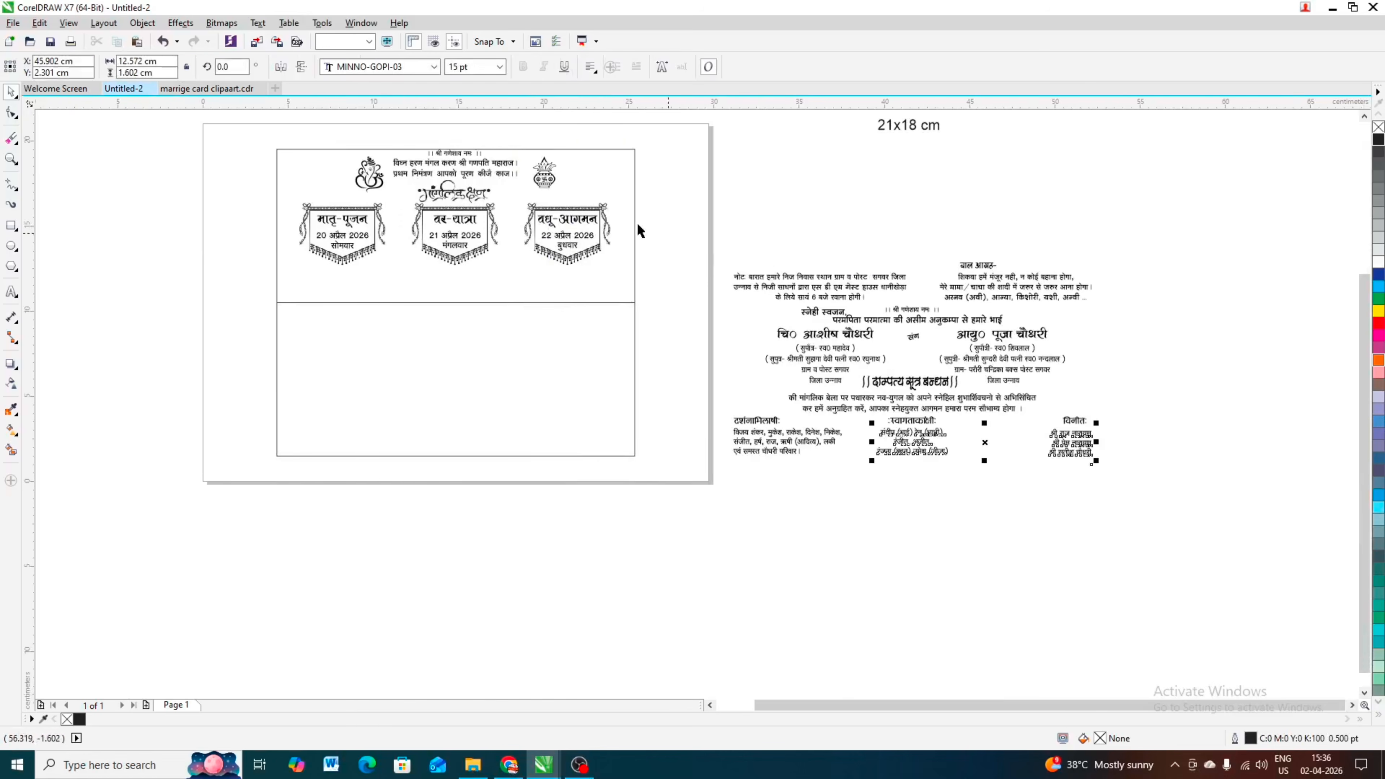
pyautogui.click(795, 282)
pyautogui.moveTo(795, 282); pyautogui.dragTo(347, 313)
pyautogui.rightClick(347, 313)
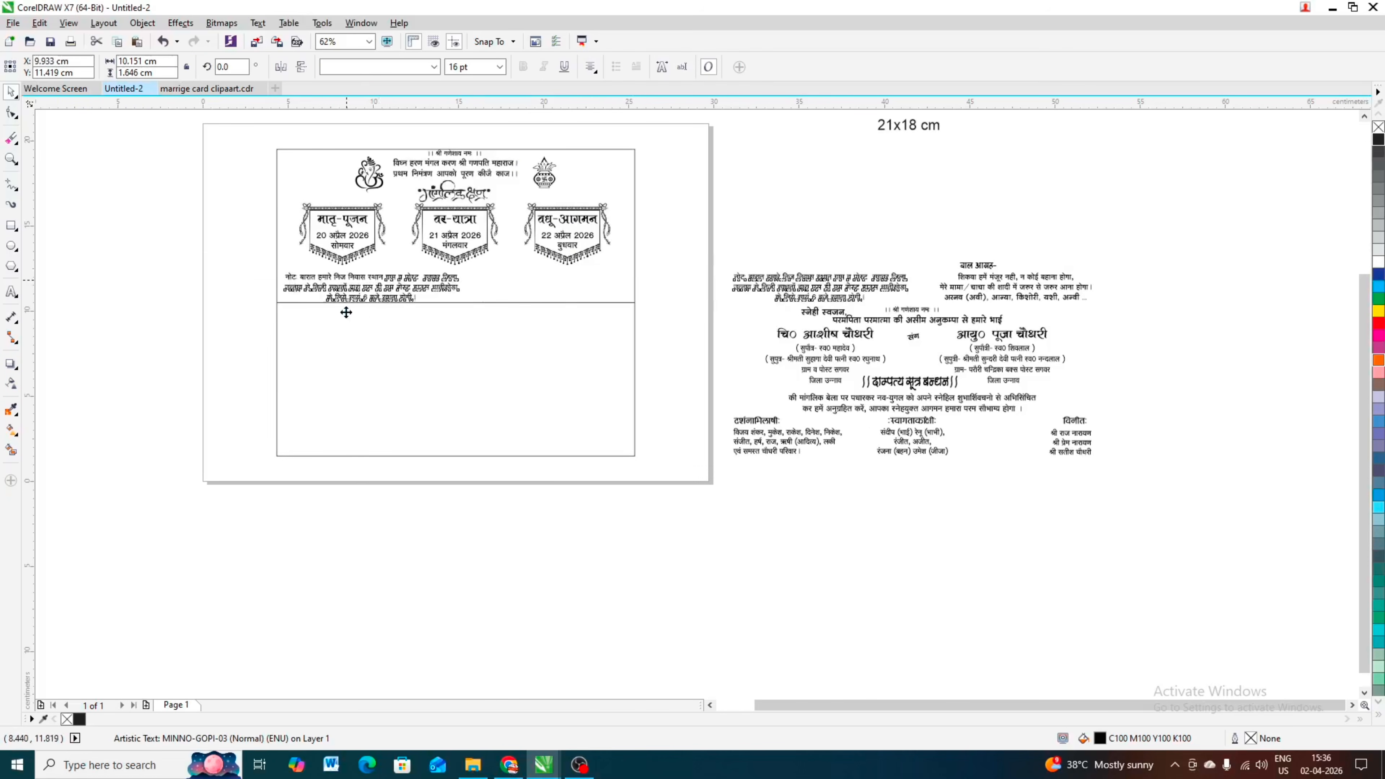
pyautogui.click(1003, 286)
pyautogui.moveTo(989, 270); pyautogui.dragTo(534, 278)
pyautogui.scroll(2, 572, 278)
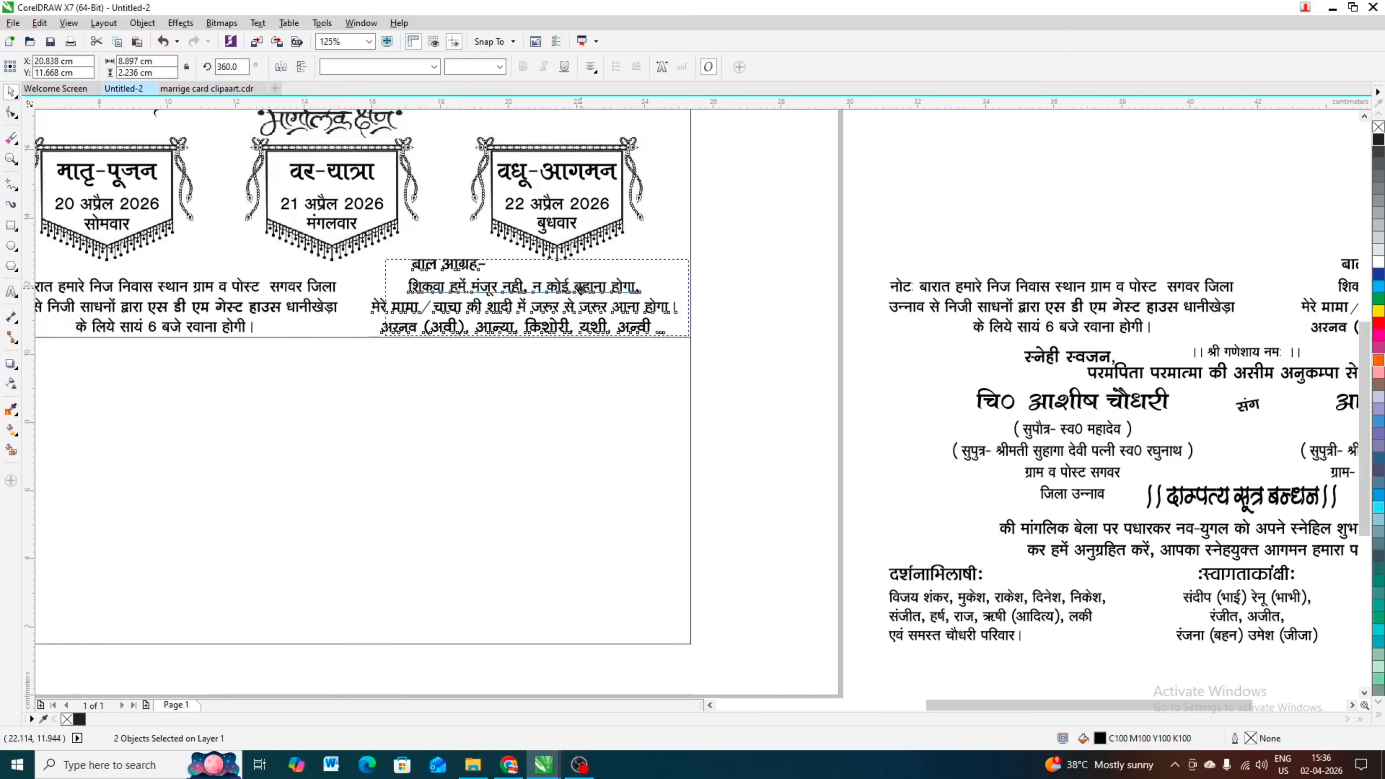
pyautogui.click(657, 259)
pyautogui.scroll(-2, 710, 261)
pyautogui.scroll(-2, 655, 256)
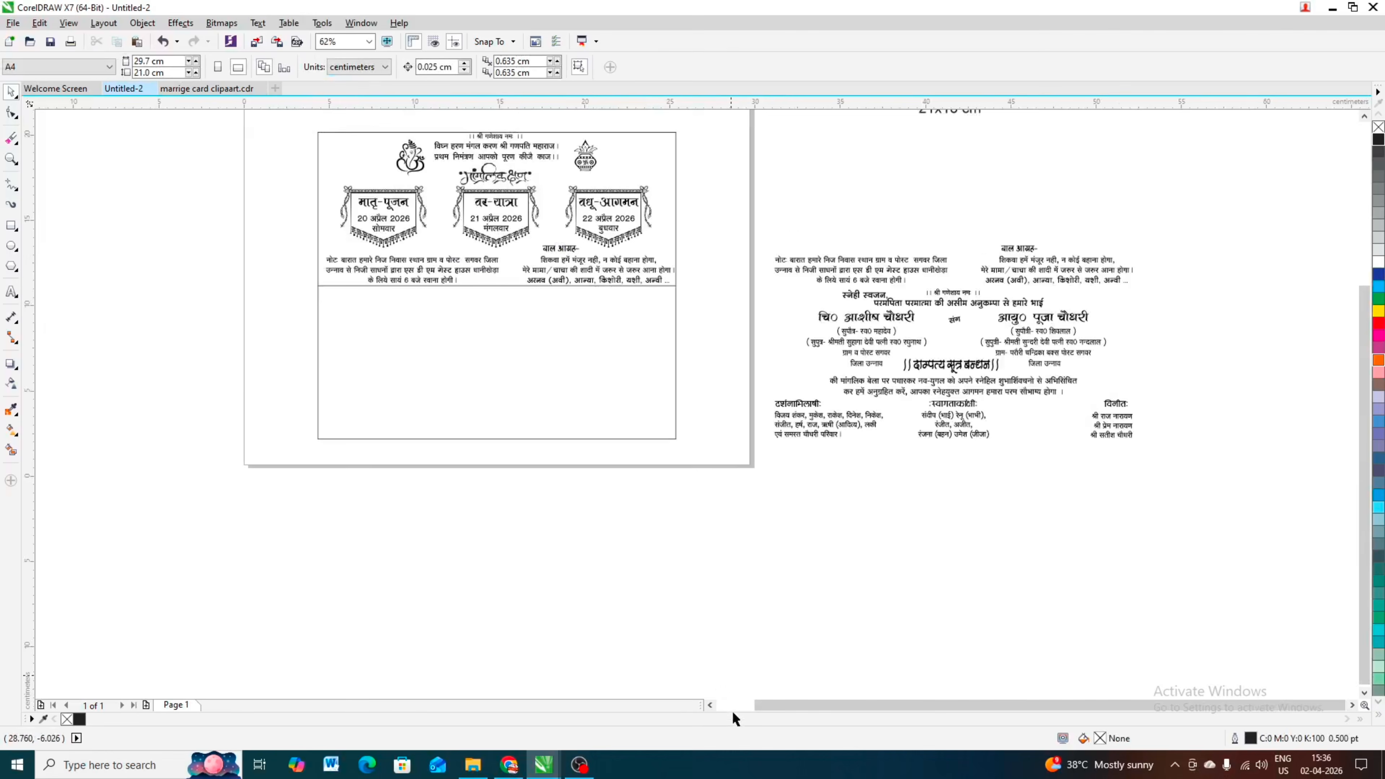
pyautogui.scroll(-2, 594, 254)
pyautogui.scroll(4, 579, 253)
pyautogui.scroll(-4, 579, 254)
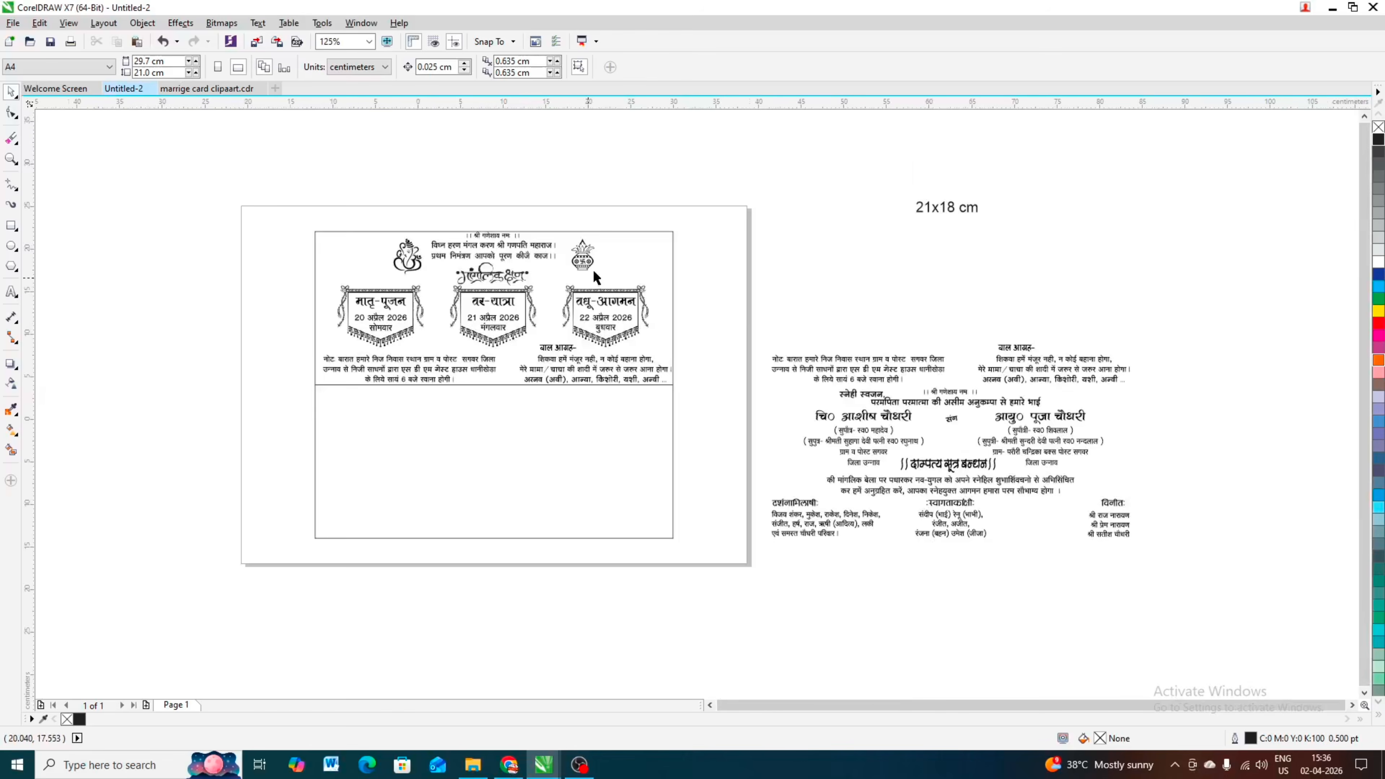
pyautogui.scroll(4, 634, 318)
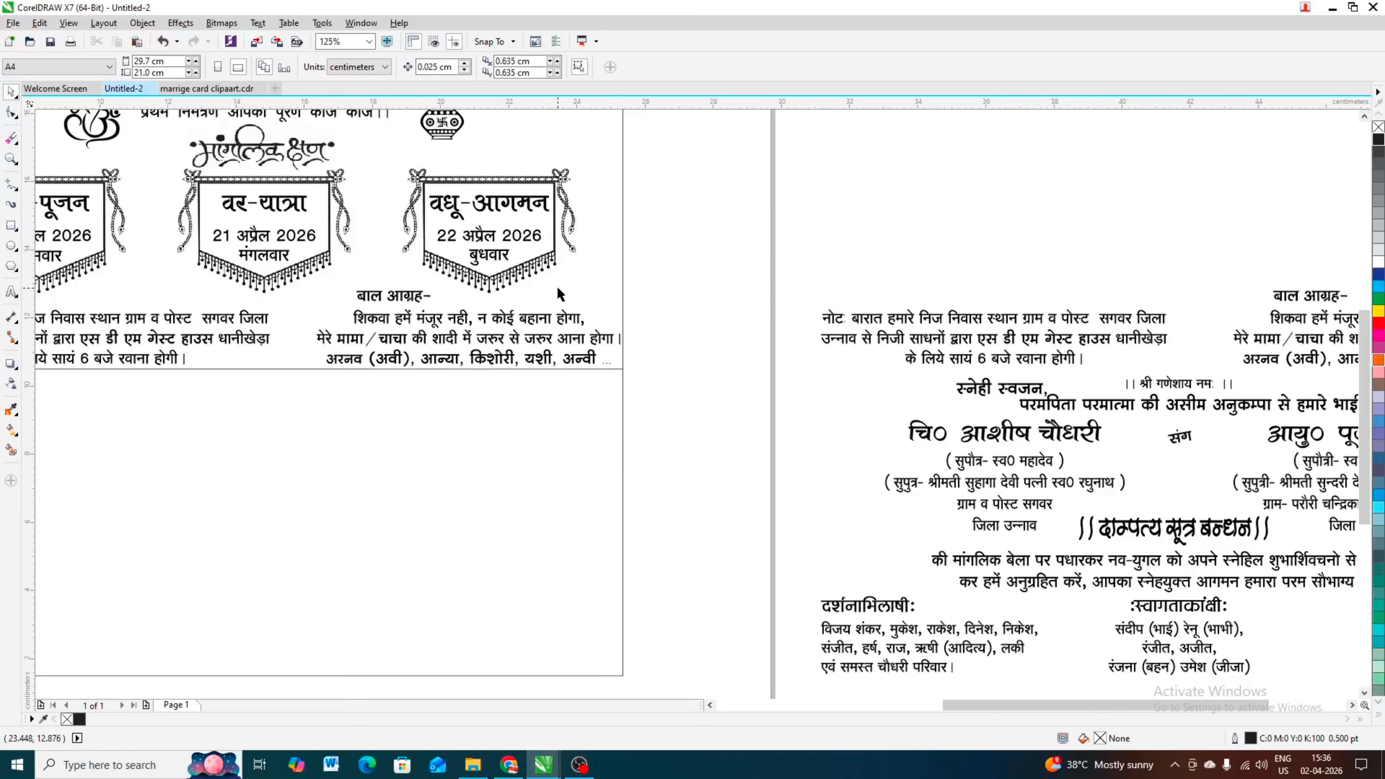
pyautogui.scroll(-4, 557, 286)
pyautogui.scroll(2, 571, 297)
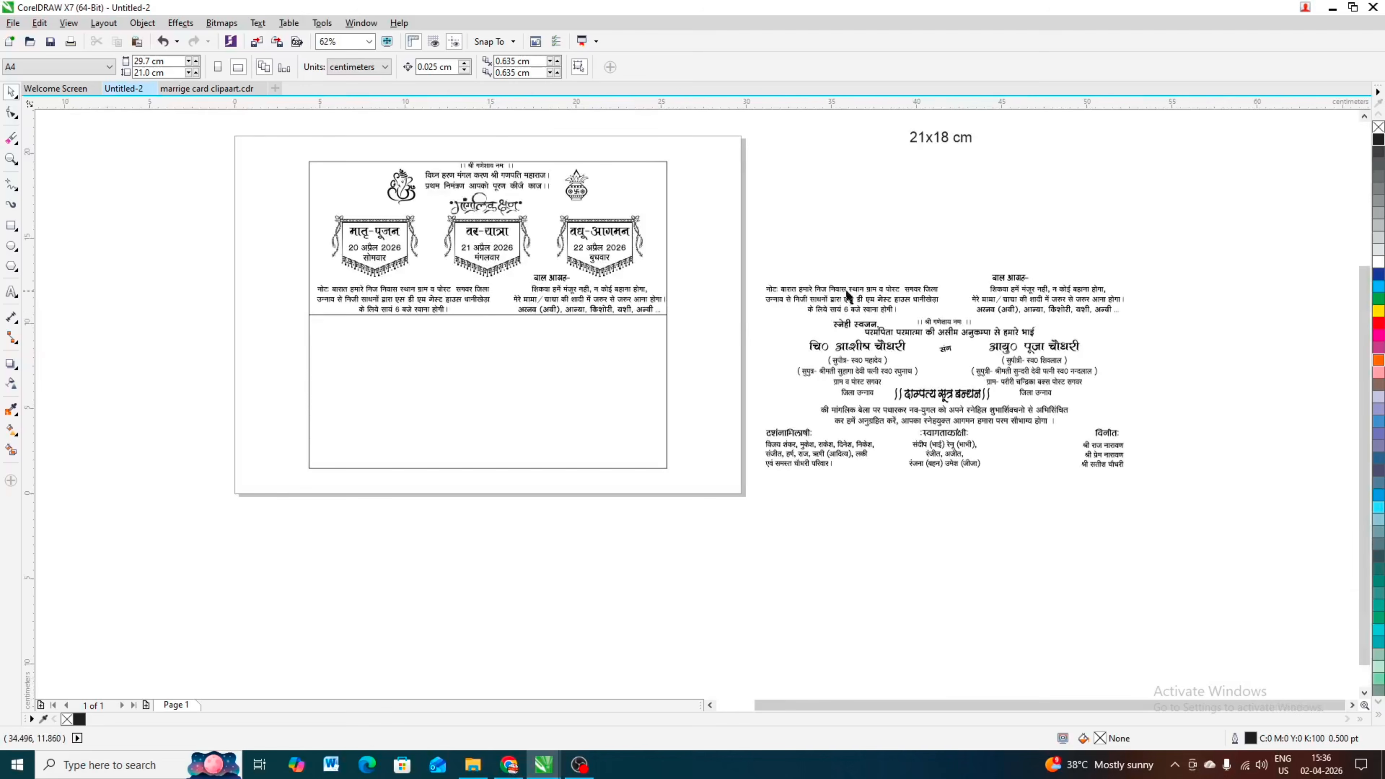
pyautogui.scroll(-1, 933, 316)
pyautogui.scroll(1, 933, 305)
# Step: Delete the original नोट paragraph and बाल आग्रह verse with its heading from the prepared text beside the page
pyautogui.moveTo(948, 329); pyautogui.dragTo(959, 696)
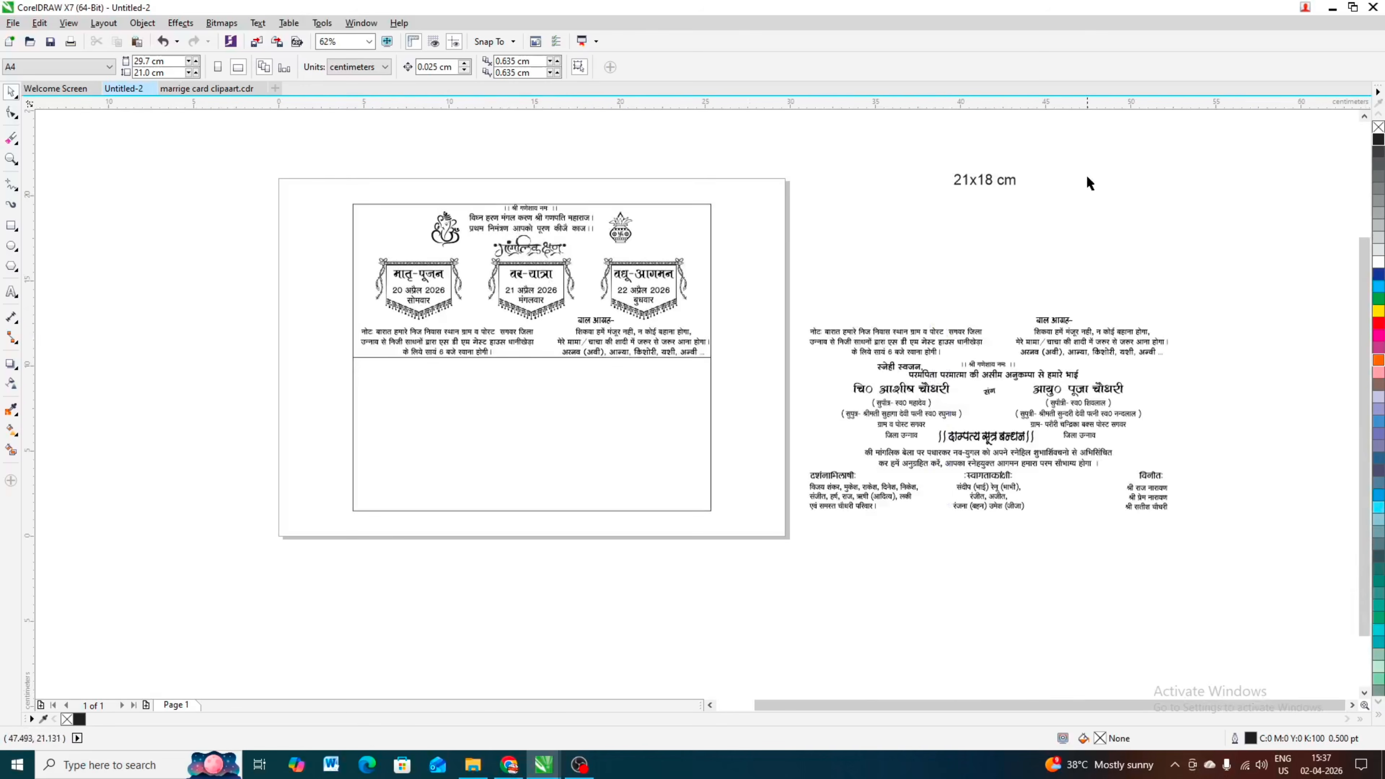
pyautogui.moveTo(1246, 204); pyautogui.dragTo(796, 360)
pyautogui.press('Escape')
pyautogui.click(894, 331)
pyautogui.keyDown('shift'); pyautogui.click(1046, 333); pyautogui.keyUp('shift')
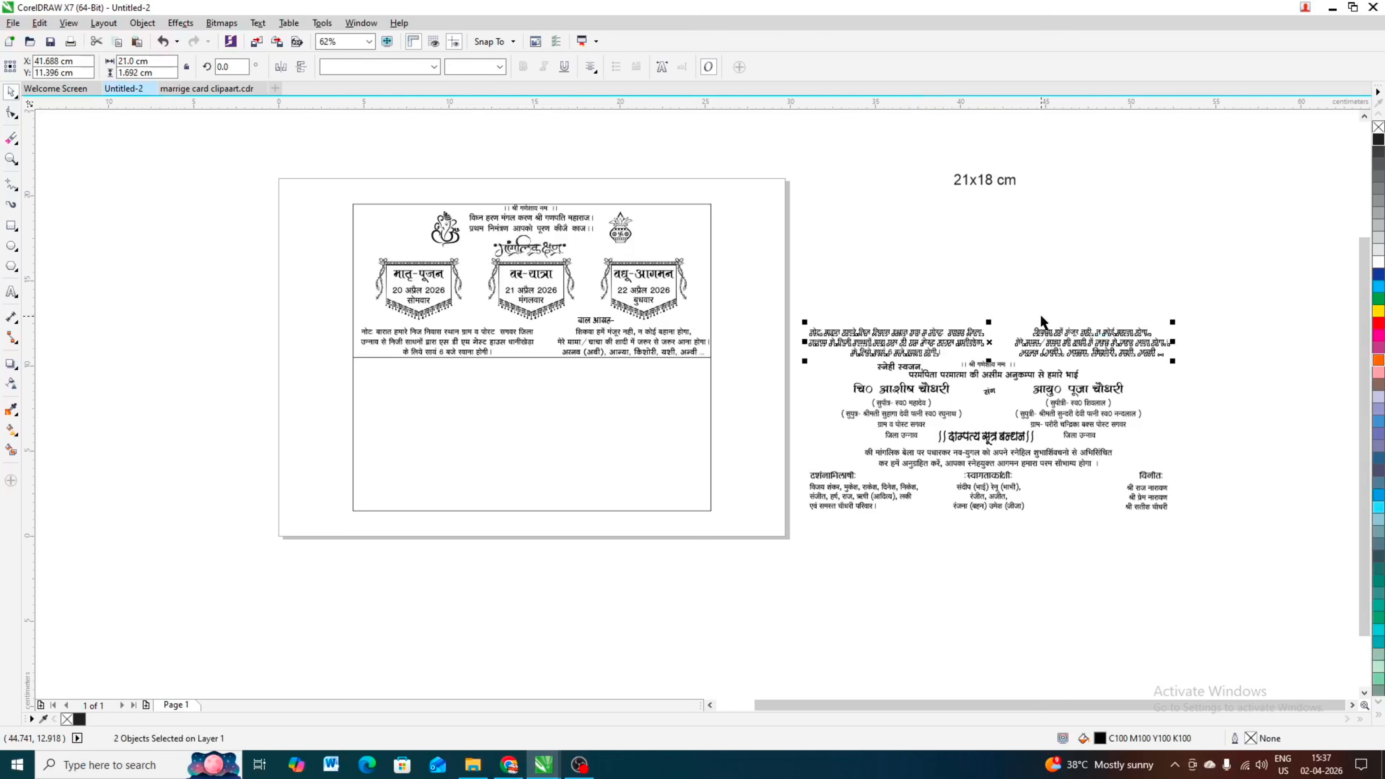
pyautogui.press('Delete')
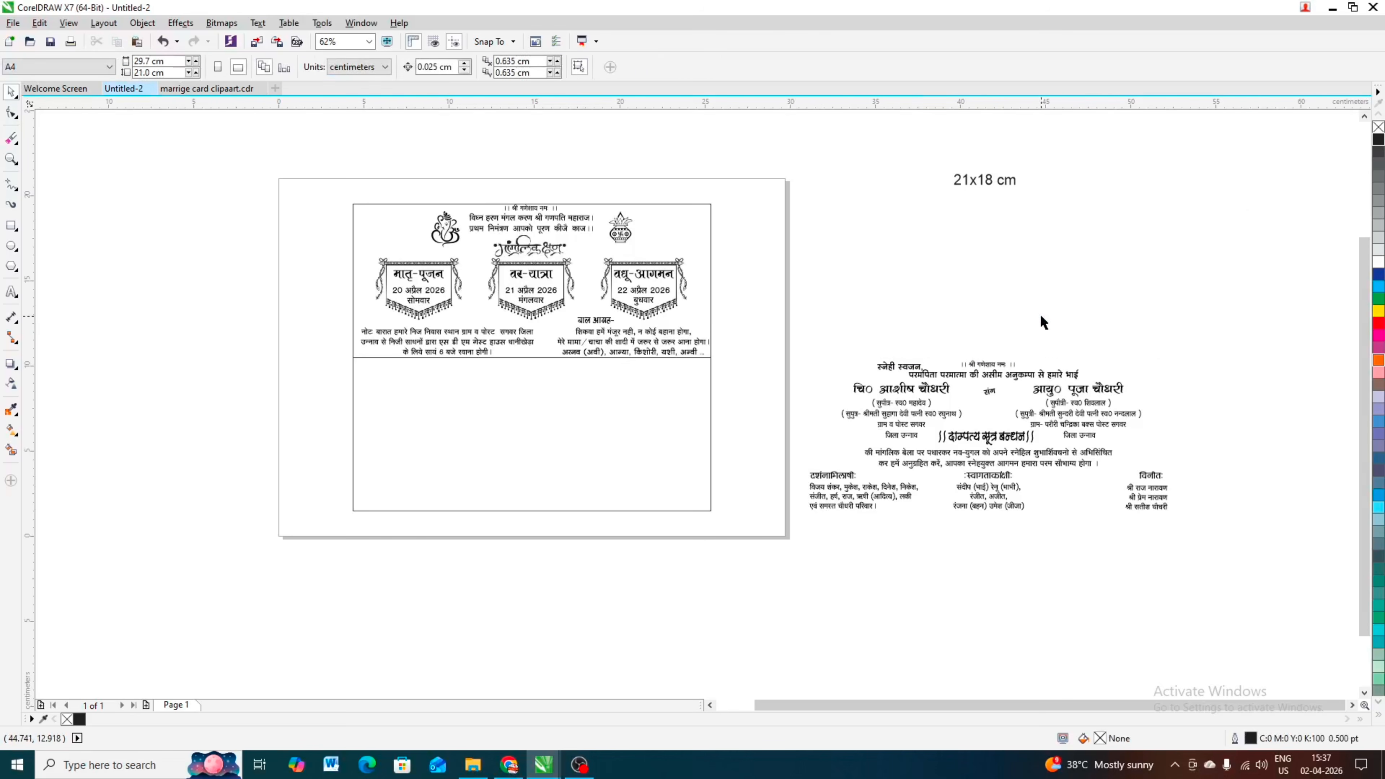
# Step: Centre the prepared श्री गणेशाय नमः line horizontally on the card, just under the dividing line
pyautogui.click(1000, 367)
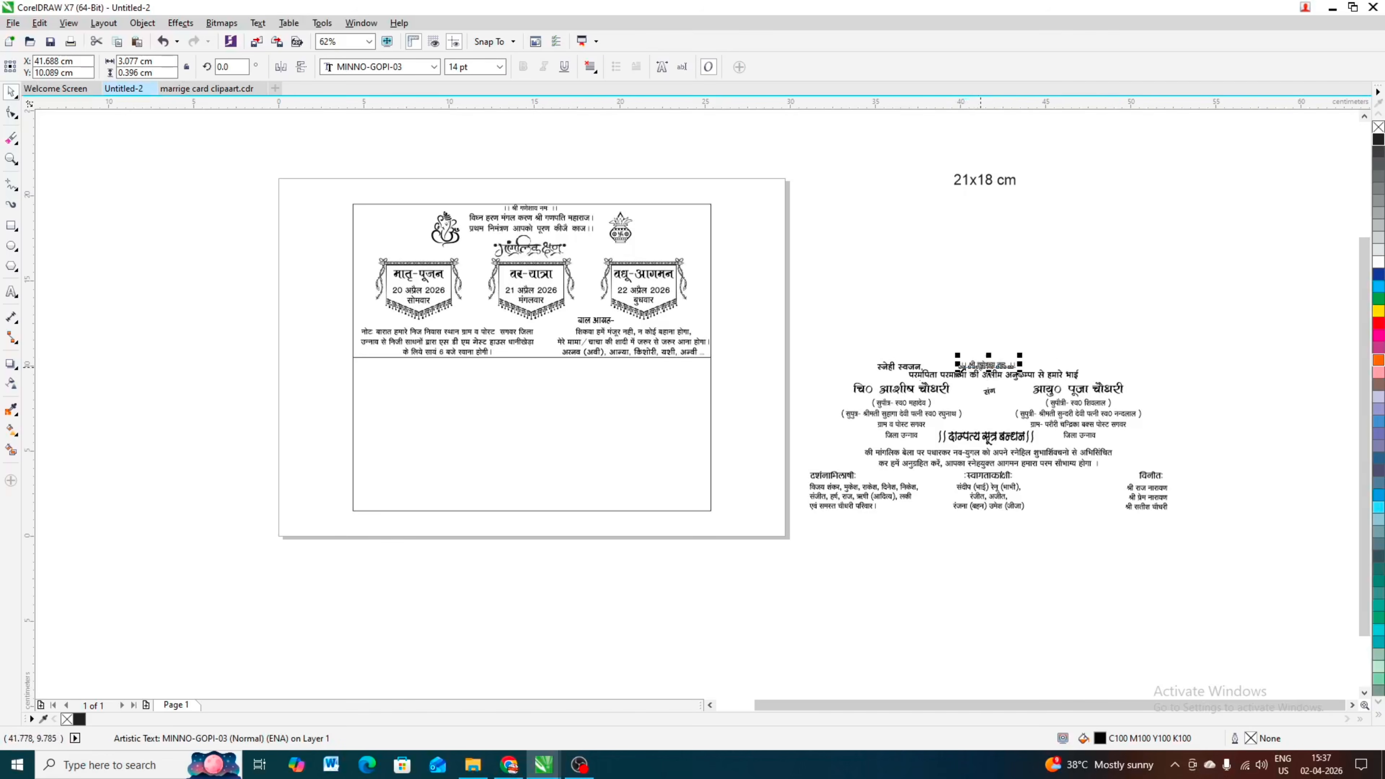
pyautogui.keyDown('shift'); pyautogui.click(617, 403); pyautogui.keyUp('shift')
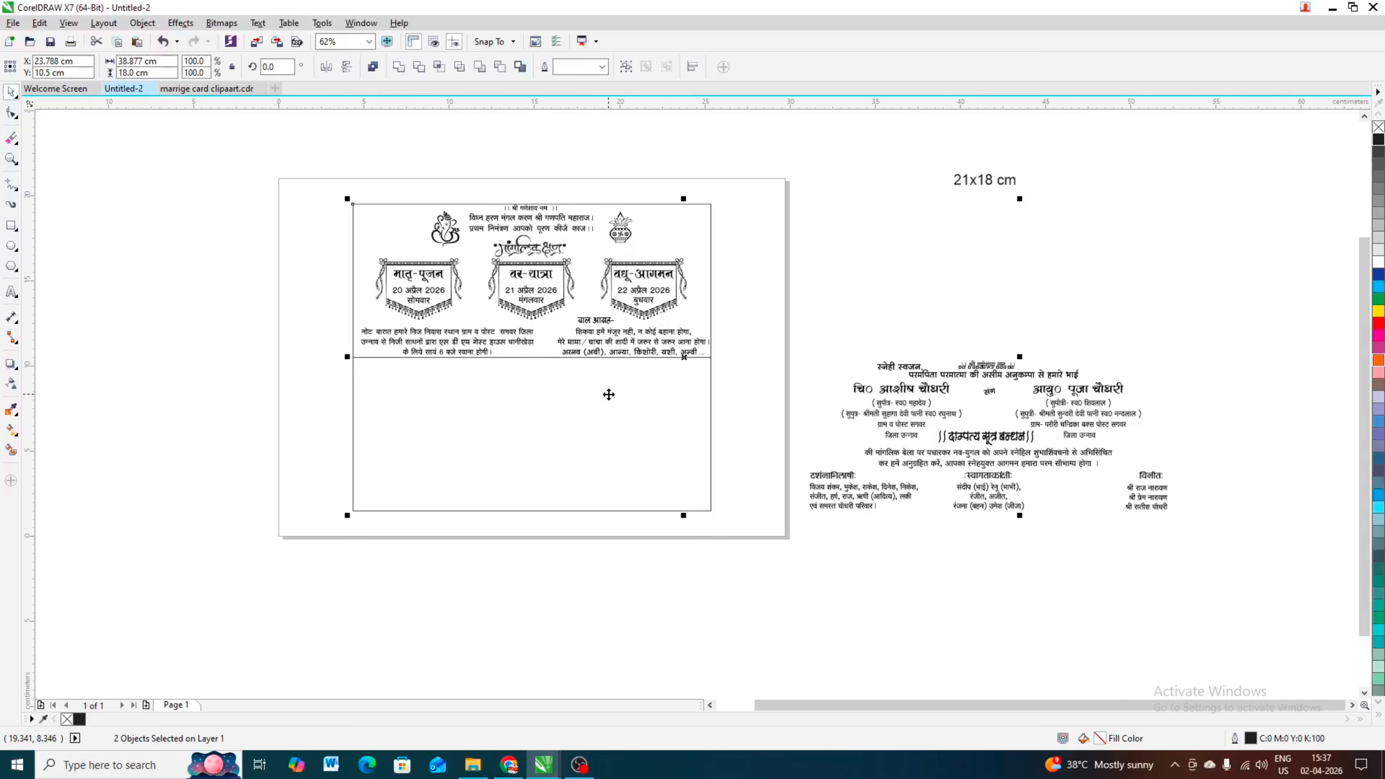
pyautogui.press('c')
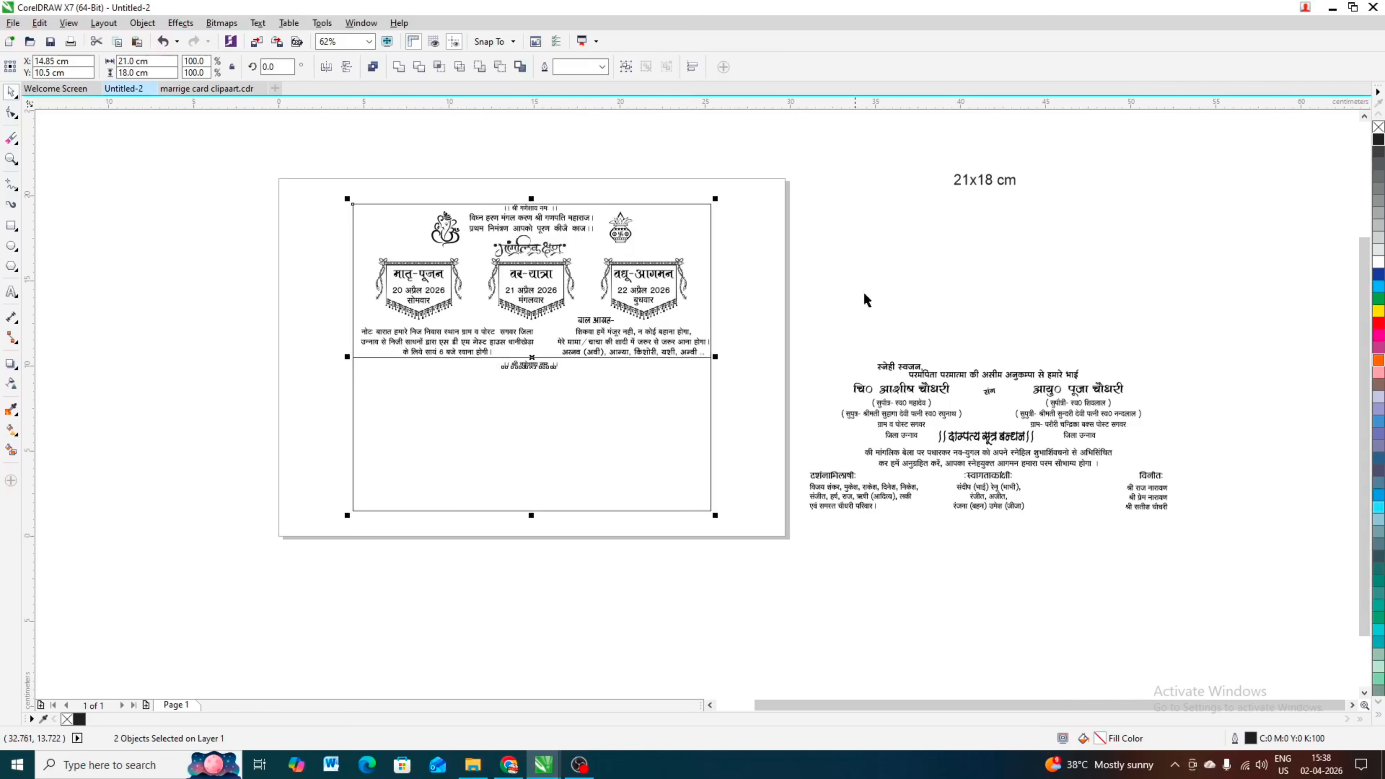
pyautogui.click(872, 306)
# Step: Centre the prepared परमपिता परमात्मा की असीम अनुकम्पा से हमारे भाई line horizontally on the card rectangle
pyautogui.click(943, 374)
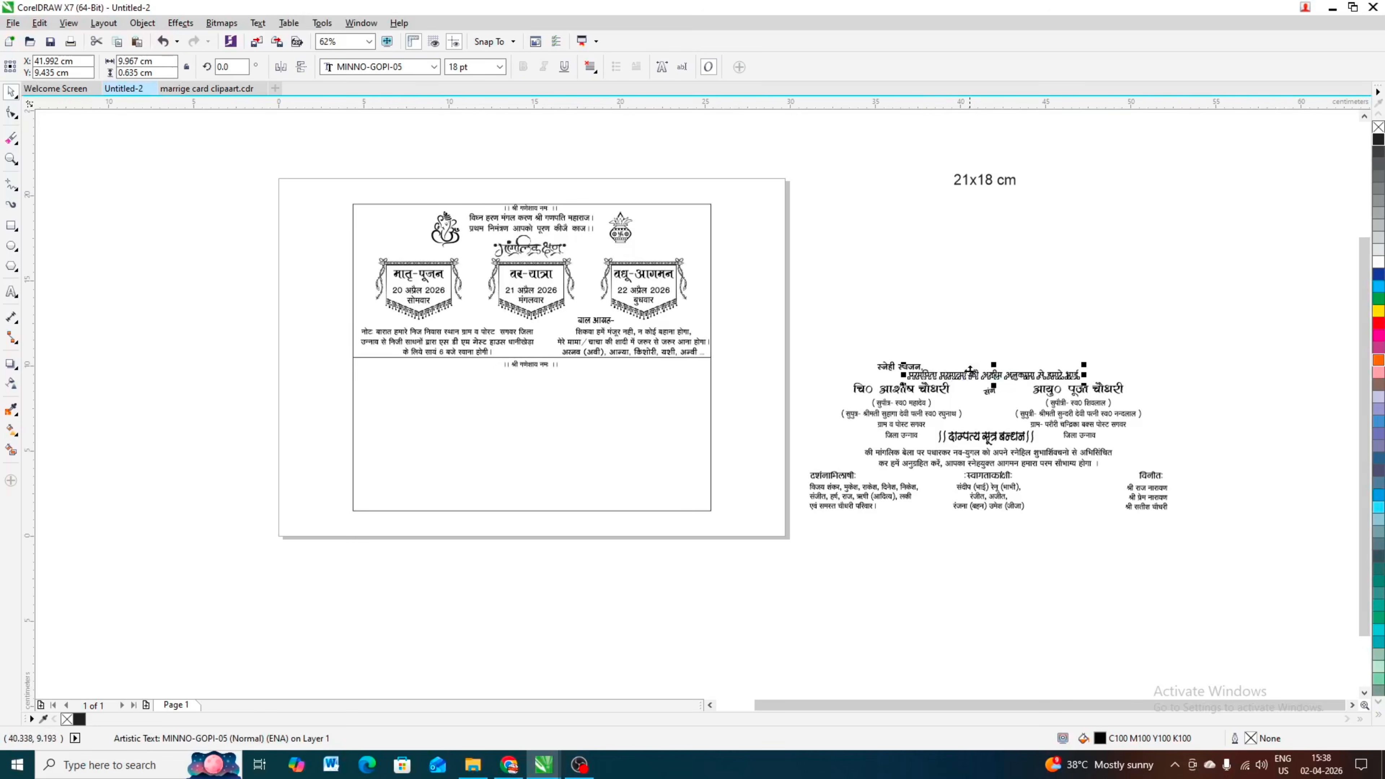
pyautogui.scroll(3, 942, 374)
pyautogui.scroll(-1, 918, 378)
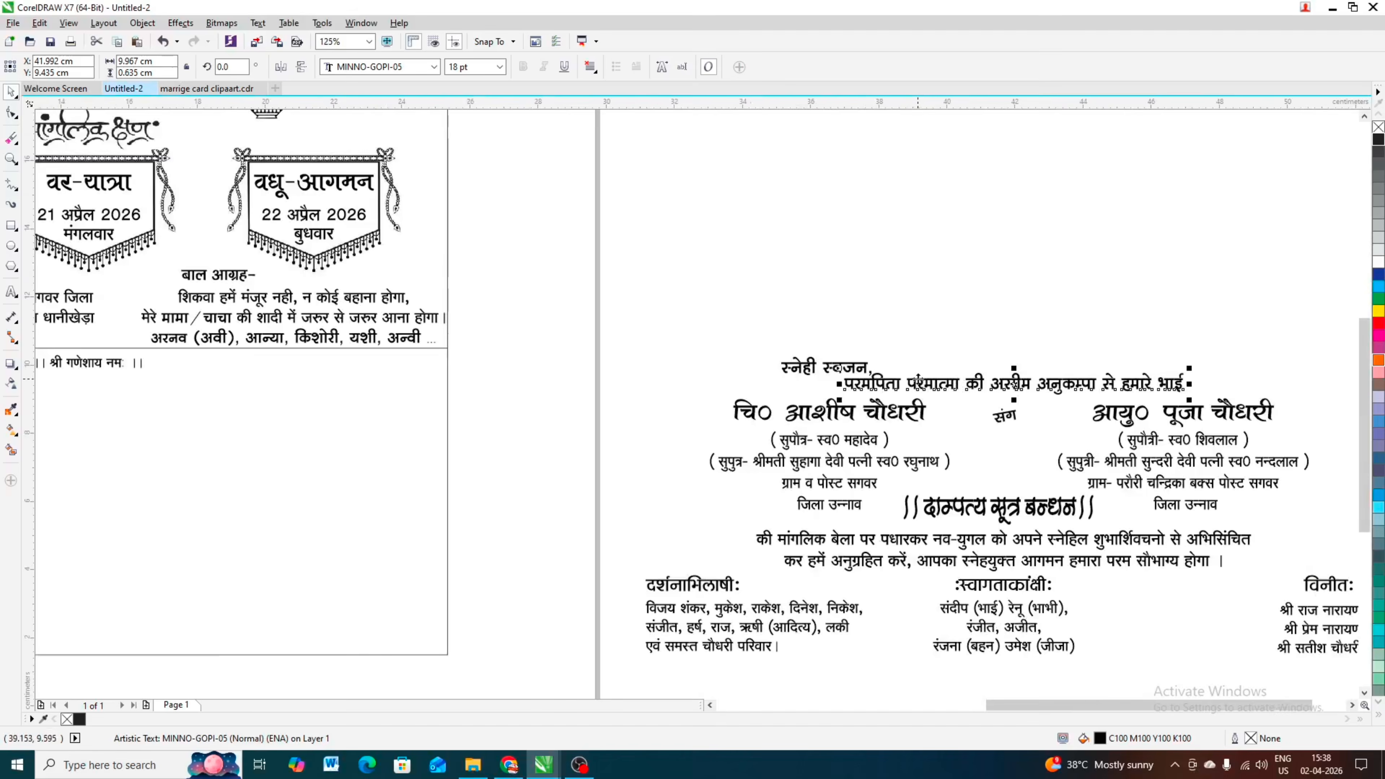
pyautogui.keyDown('shift'); pyautogui.click(383, 425); pyautogui.keyUp('shift')
pyautogui.press('c')
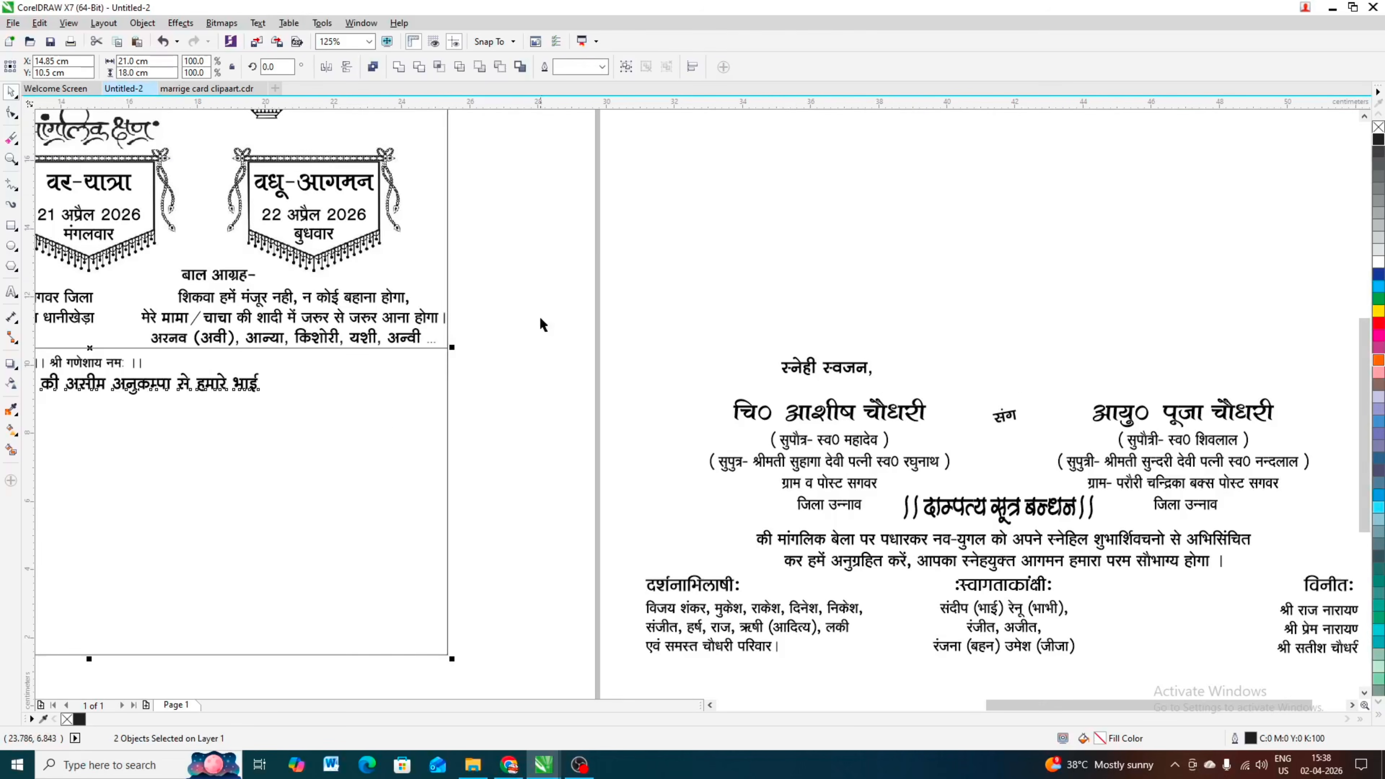
pyautogui.scroll(-2, 574, 297)
pyautogui.click(628, 265)
# Step: Move the स्नेही स्वजन greeting onto the card's lower half, just above the left end of the परमपिता परमात्मा line
pyautogui.scroll(2, 313, 346)
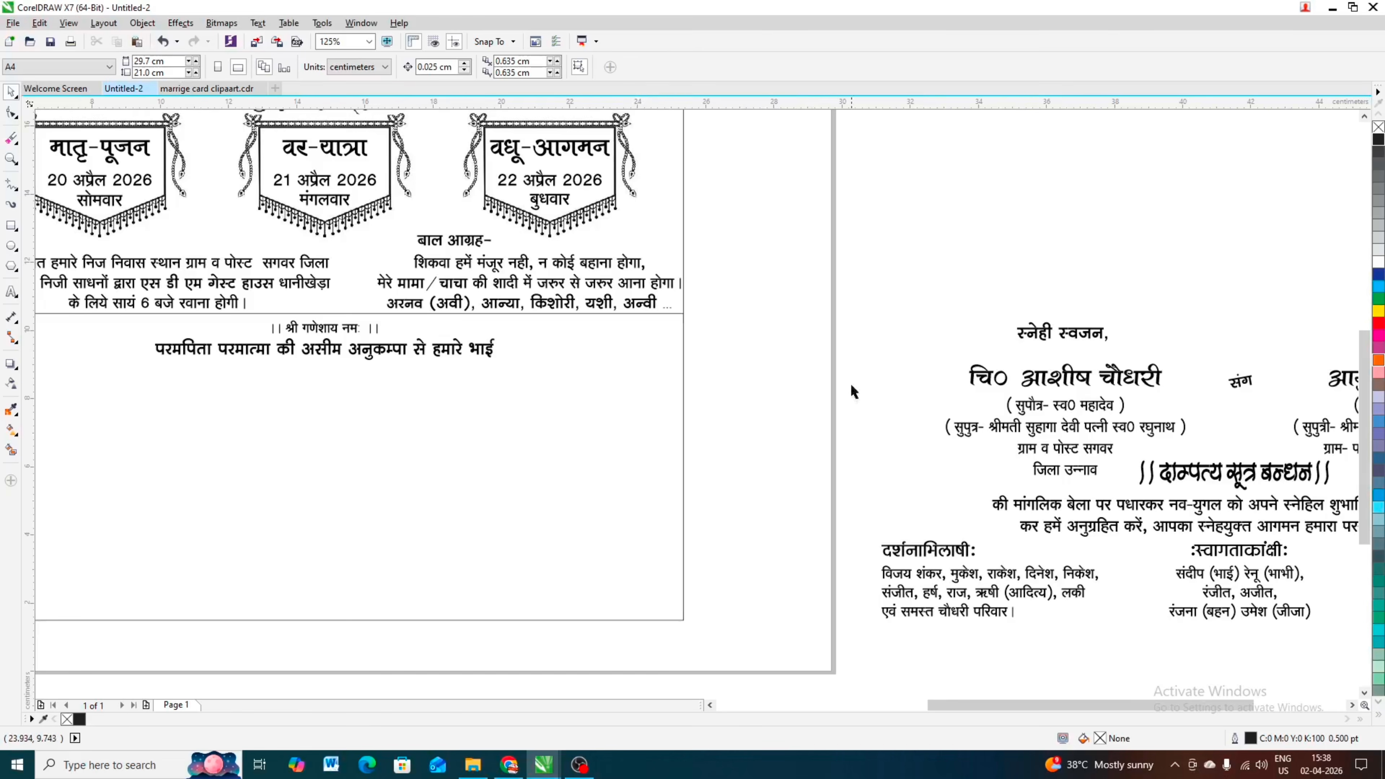
pyautogui.click(1046, 342)
pyautogui.scroll(-2, 1044, 338)
pyautogui.moveTo(1041, 330); pyautogui.dragTo(573, 339)
pyautogui.scroll(4, 573, 340)
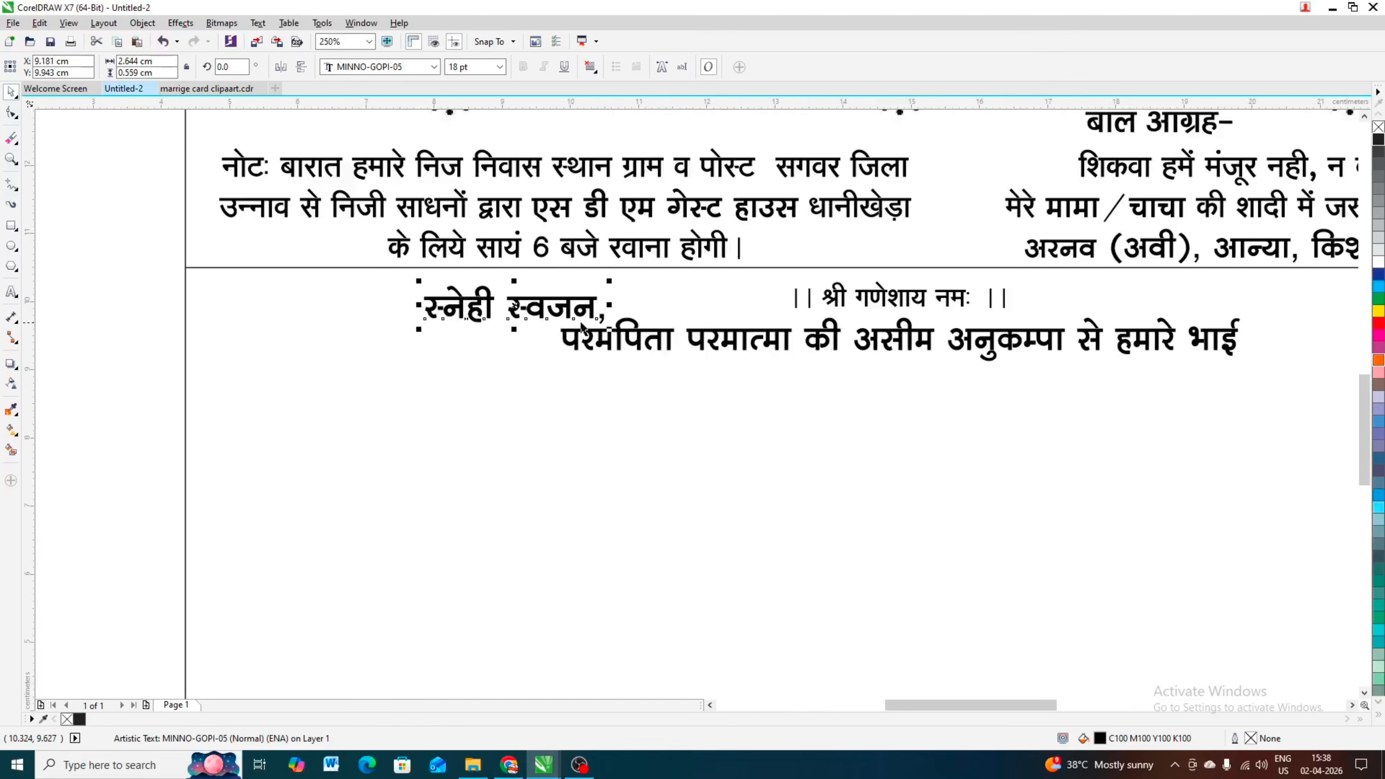
pyautogui.scroll(-2, 582, 327)
pyautogui.click(177, 378)
pyautogui.scroll(-3, 262, 300)
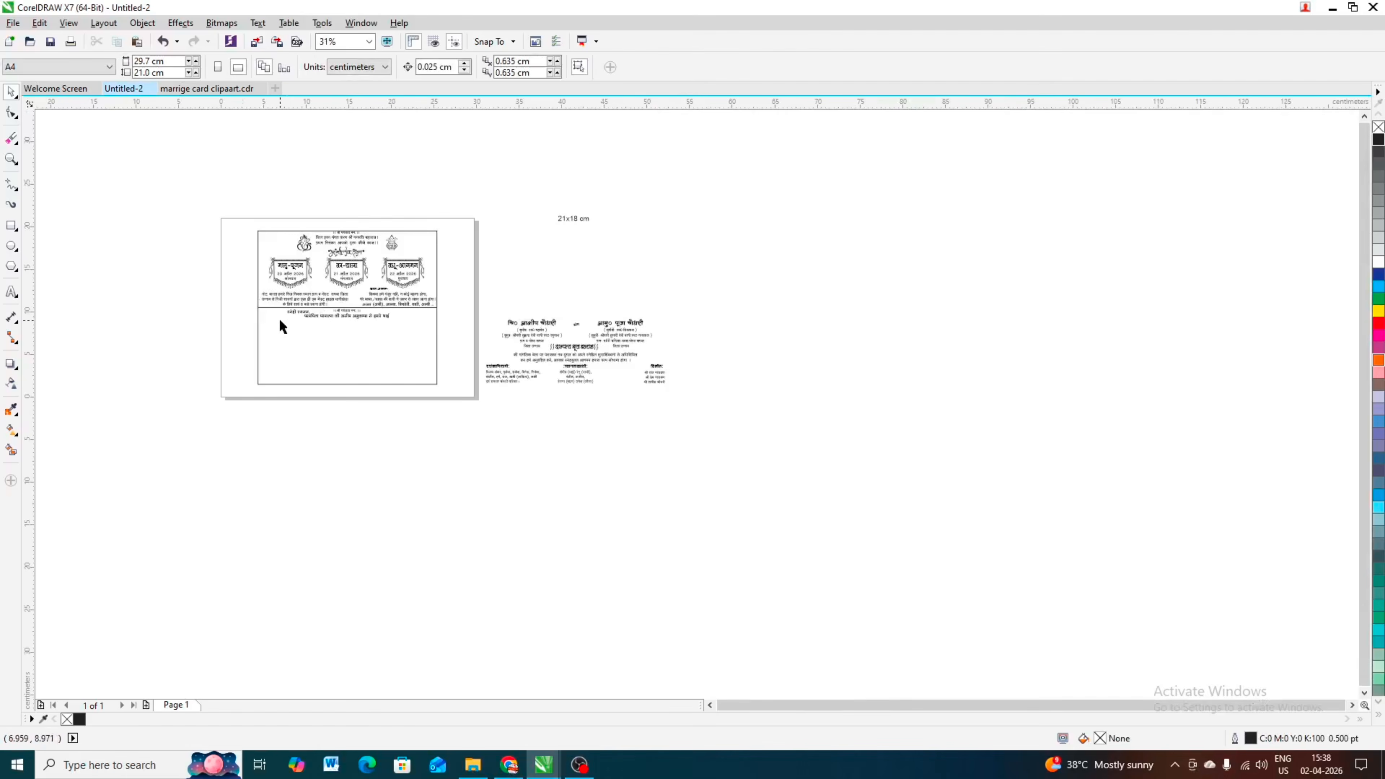
pyautogui.scroll(2, 280, 320)
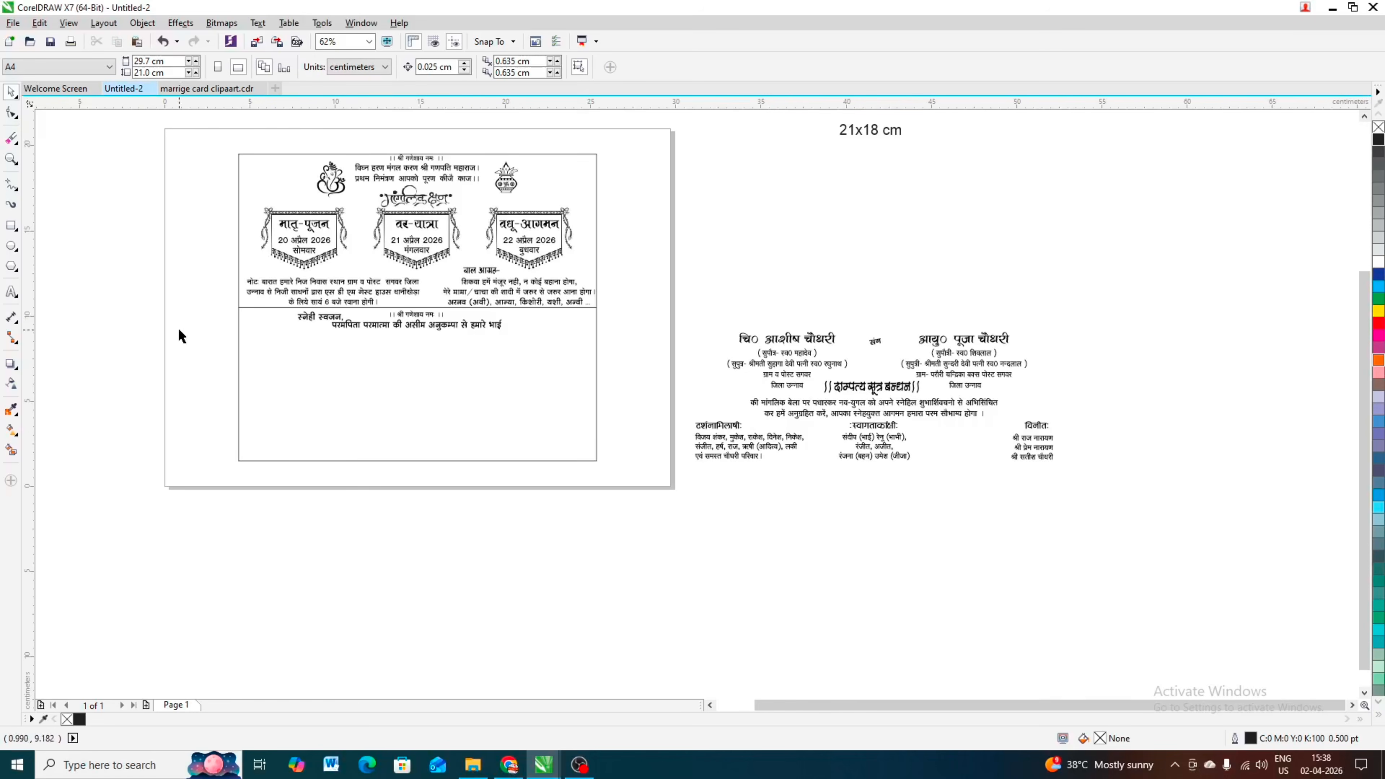
# Step: Look through the pages of marrige card clipaart.cdr, from page 9 back to page 3, for a floral ornament
pyautogui.click(212, 89)
pyautogui.scroll(-2, 479, 256)
pyautogui.click(585, 644)
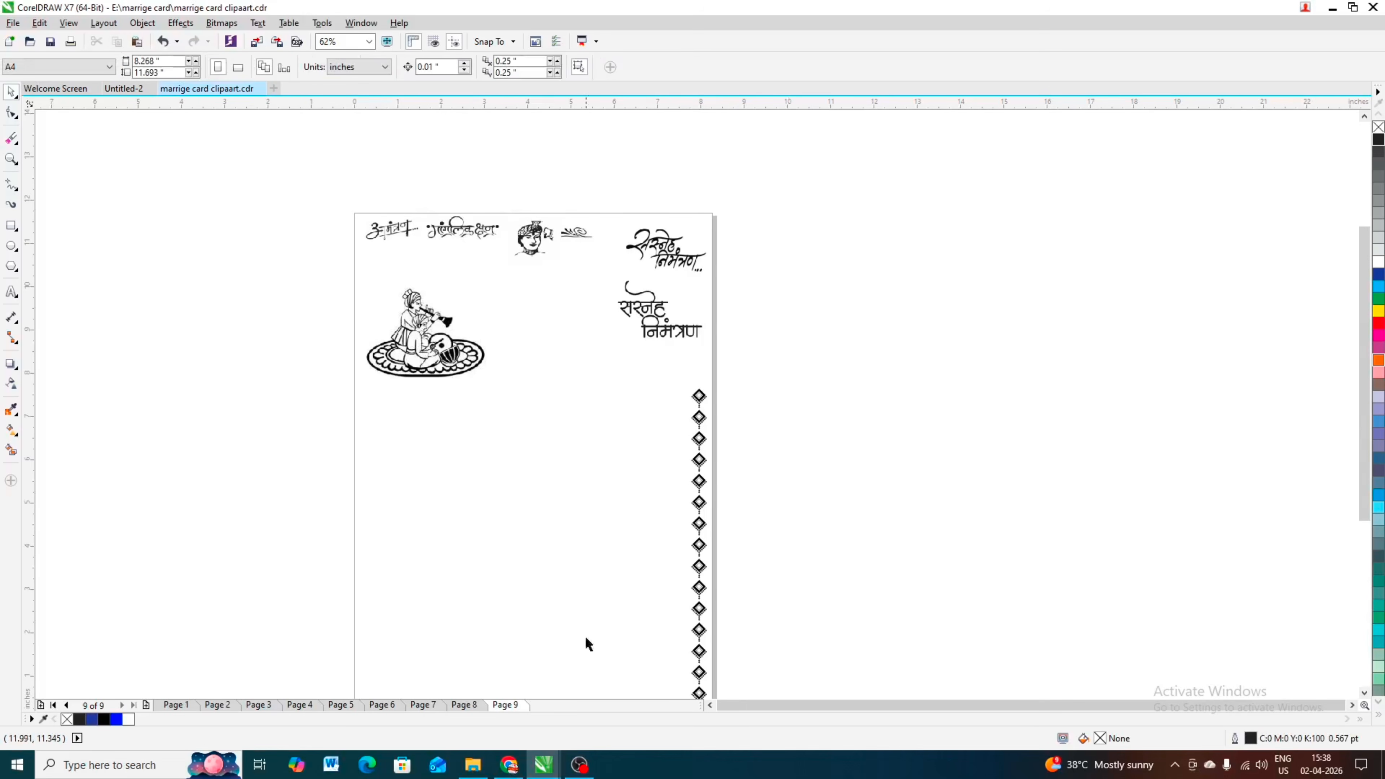
pyautogui.click(468, 704)
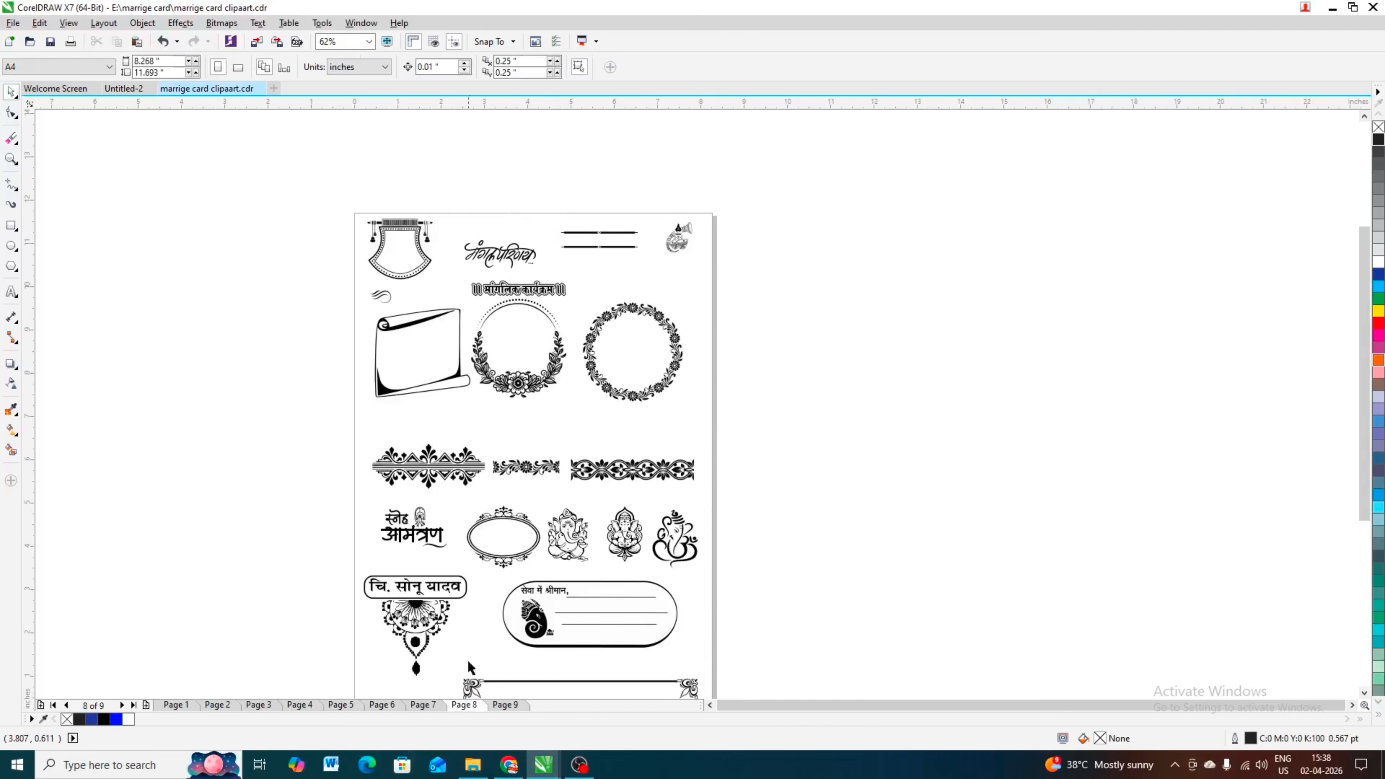
pyautogui.scroll(-2, 878, 686)
pyautogui.scroll(-2, 844, 686)
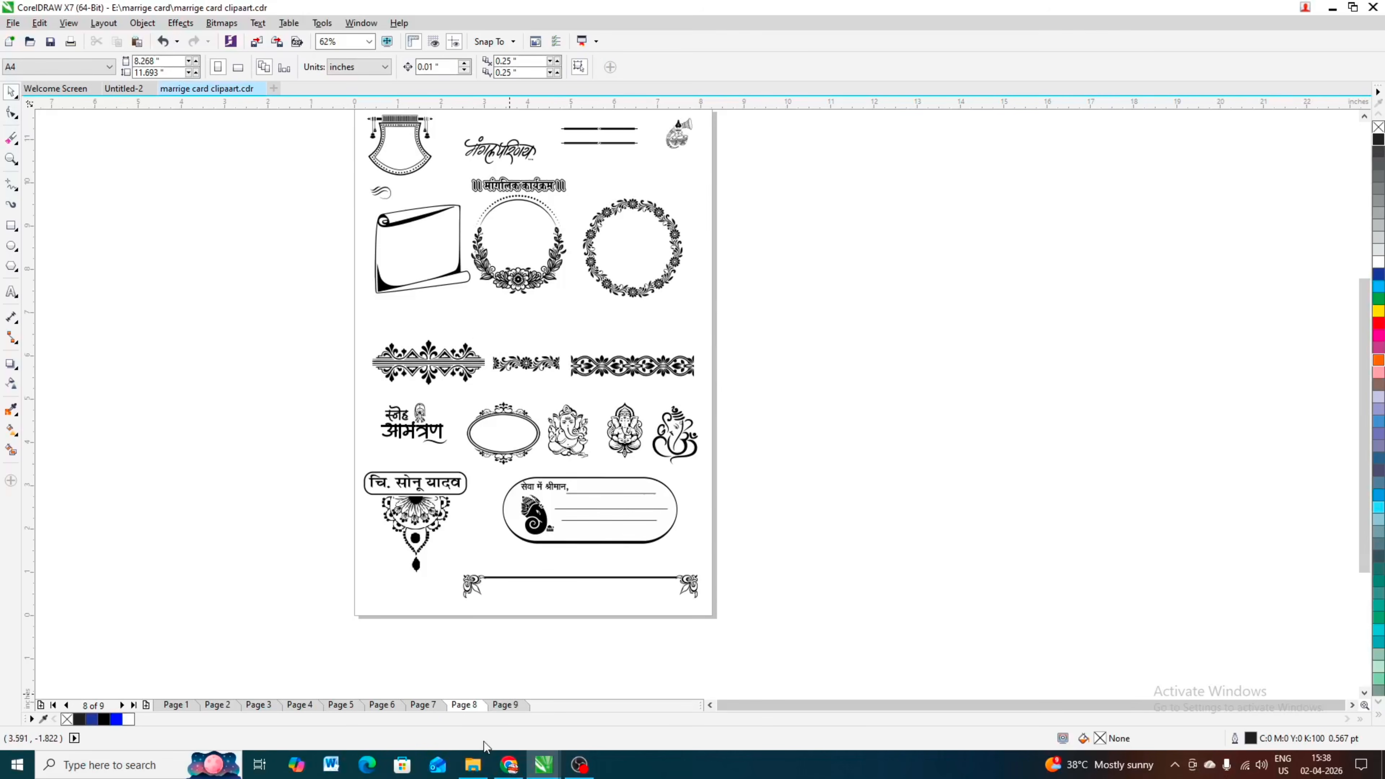
pyautogui.click(427, 704)
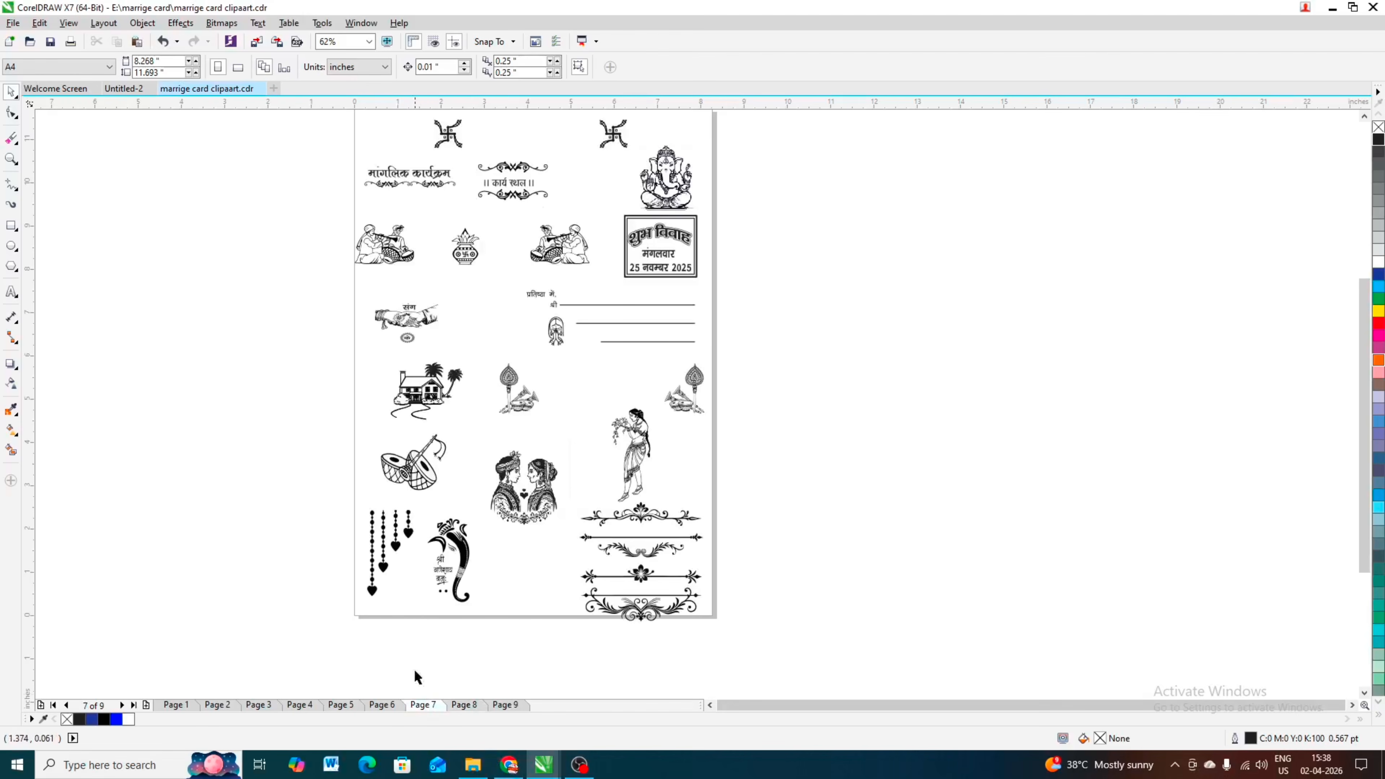
pyautogui.click(383, 704)
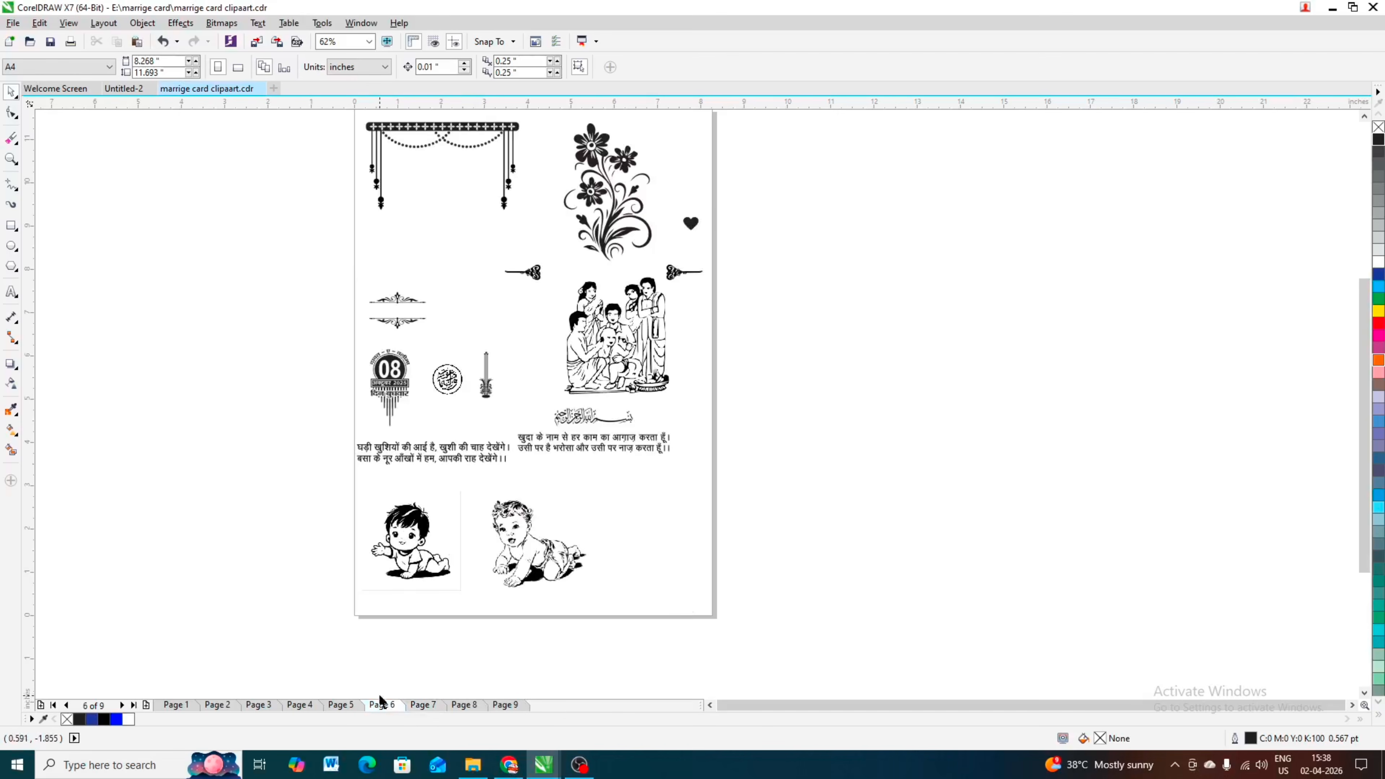
pyautogui.click(352, 704)
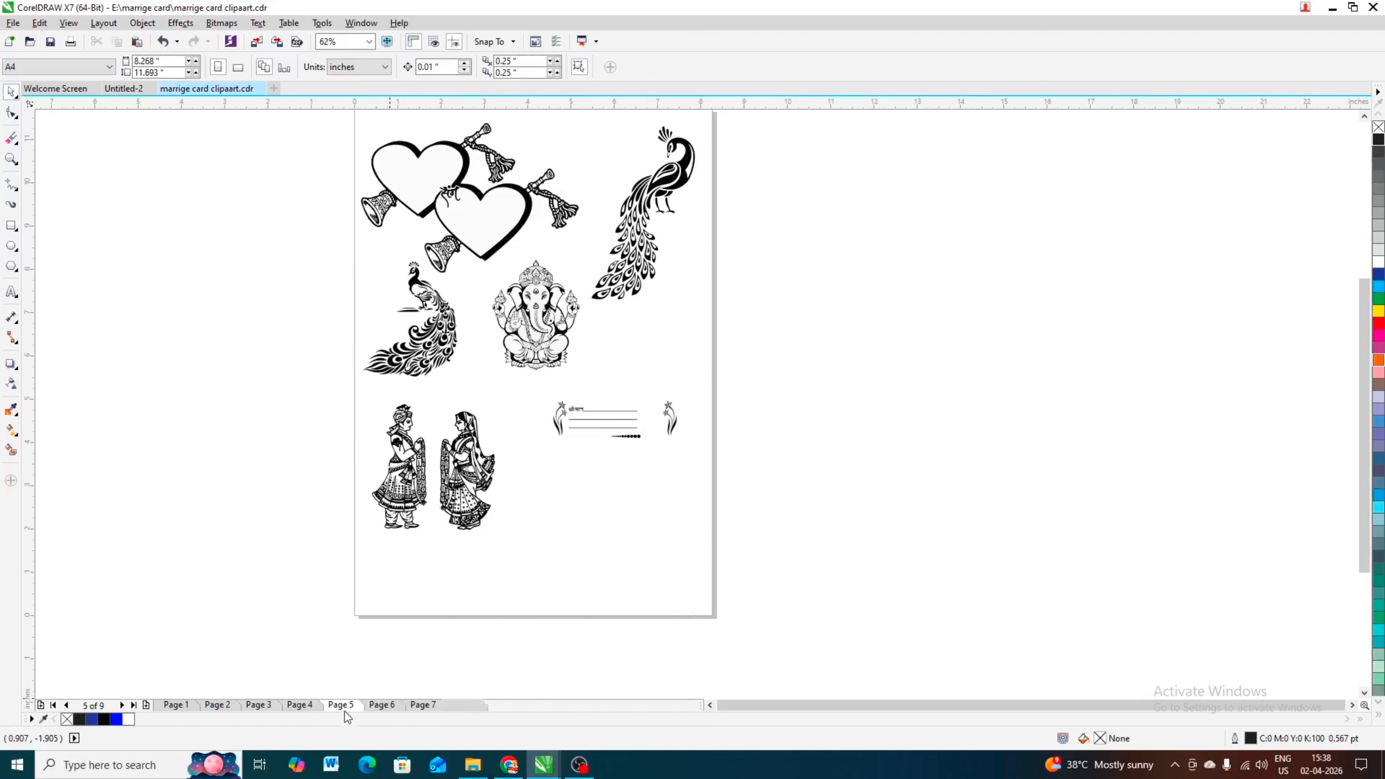
pyautogui.click(315, 704)
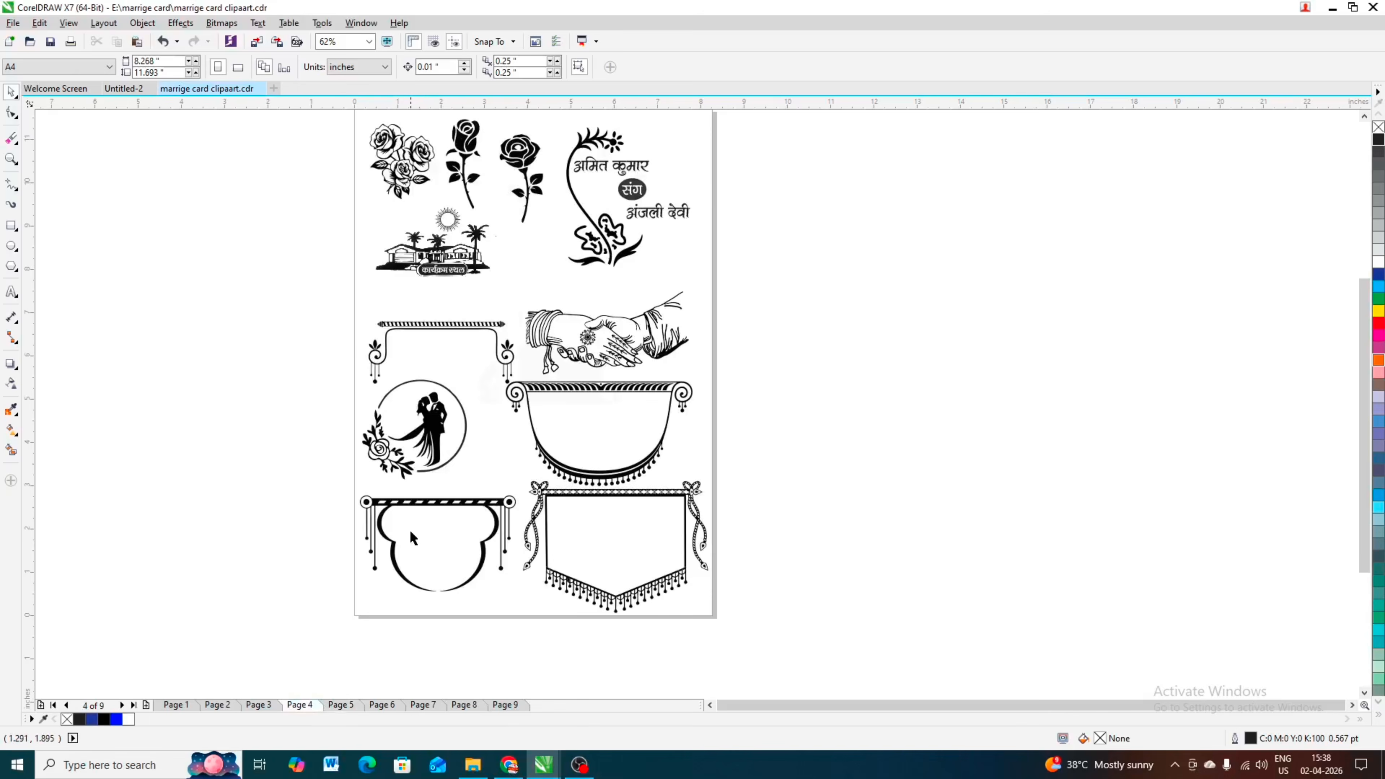
pyautogui.scroll(-2, 442, 469)
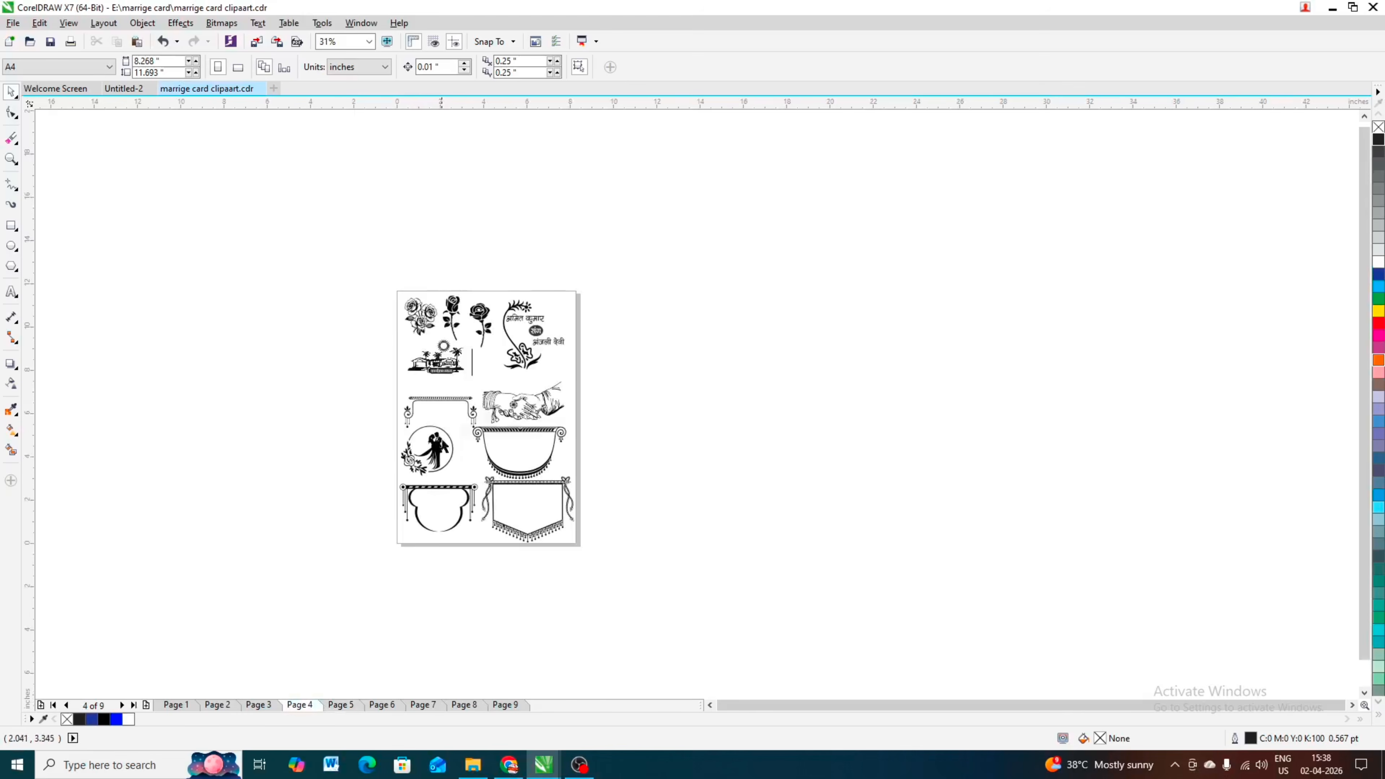
pyautogui.click(259, 704)
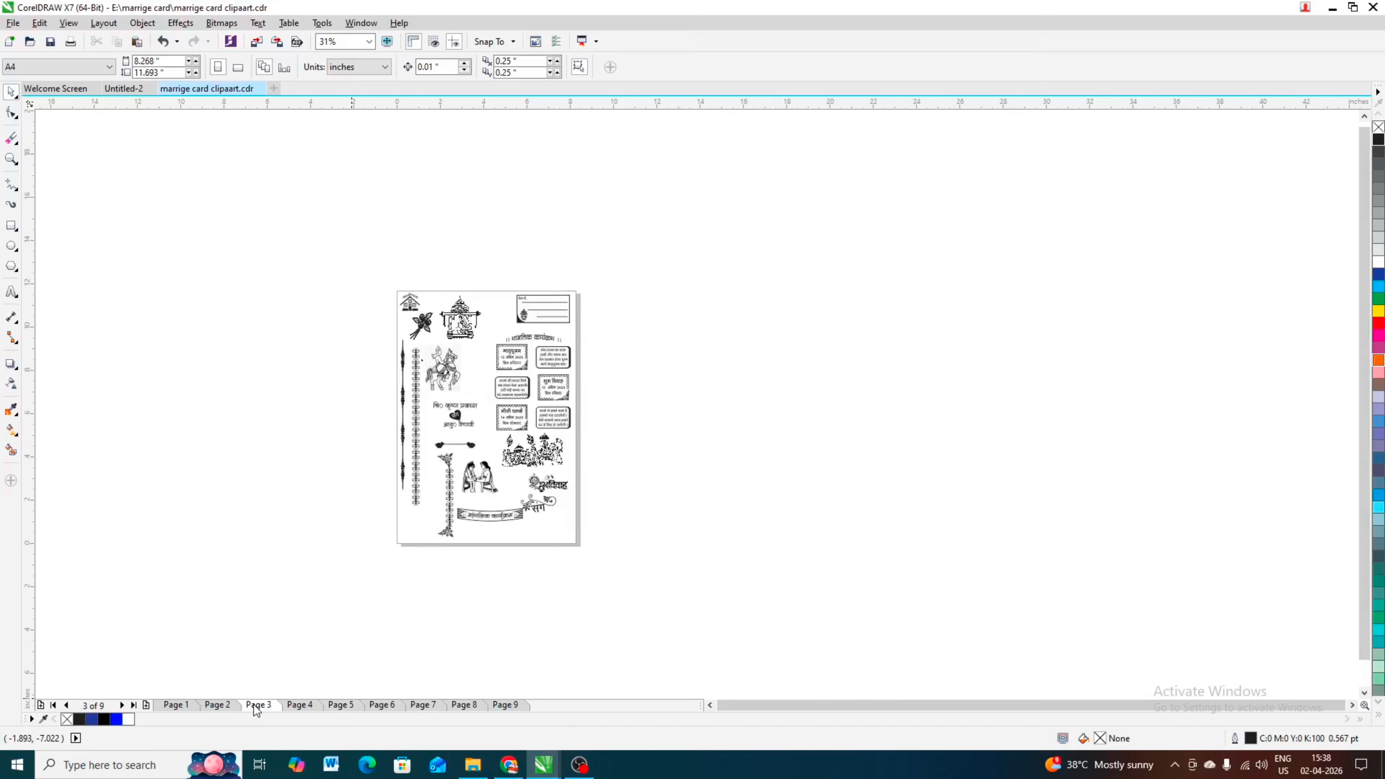
# Step: Copy the rose bouquet clipart near the upper part of page 3 into the Untitled-2 card document
pyautogui.click(425, 329)
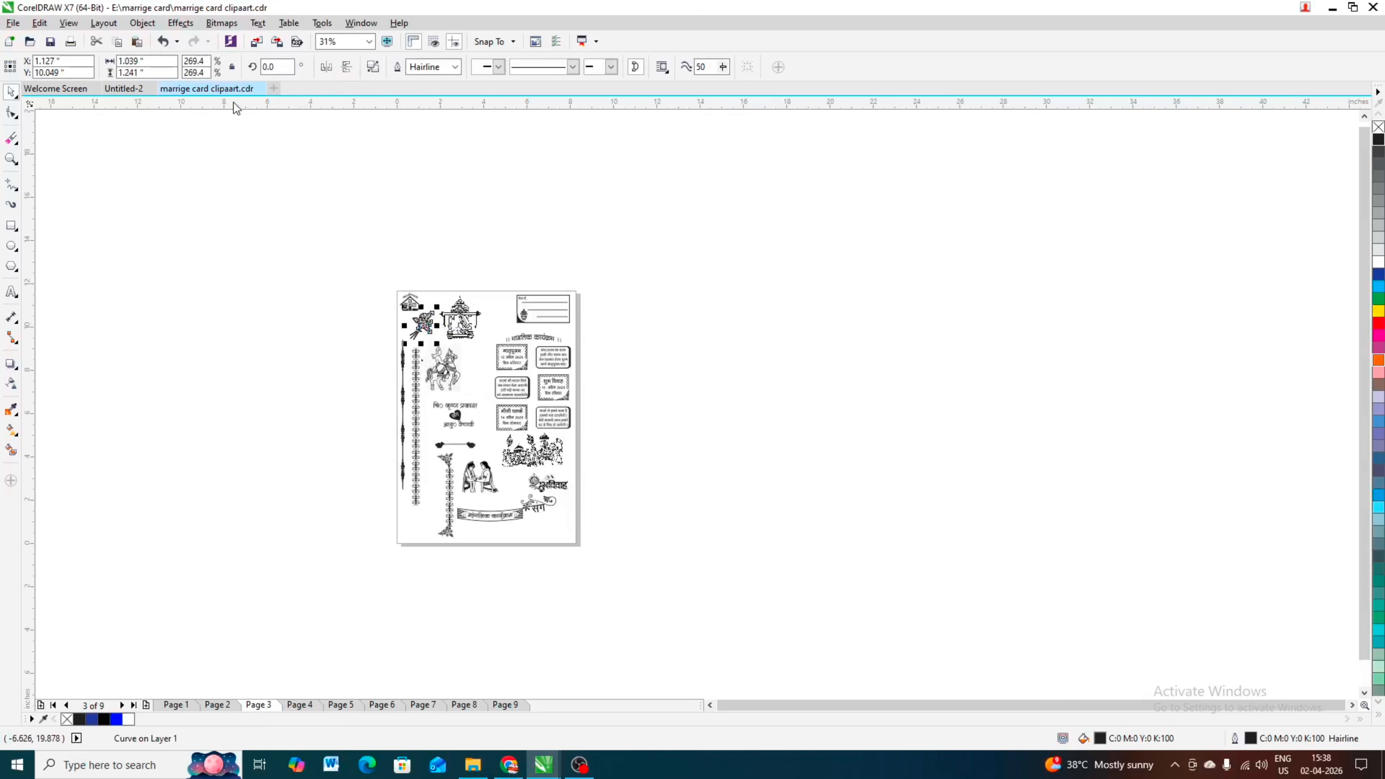
pyautogui.click(126, 89)
pyautogui.hotkey('ctrl', 'v')
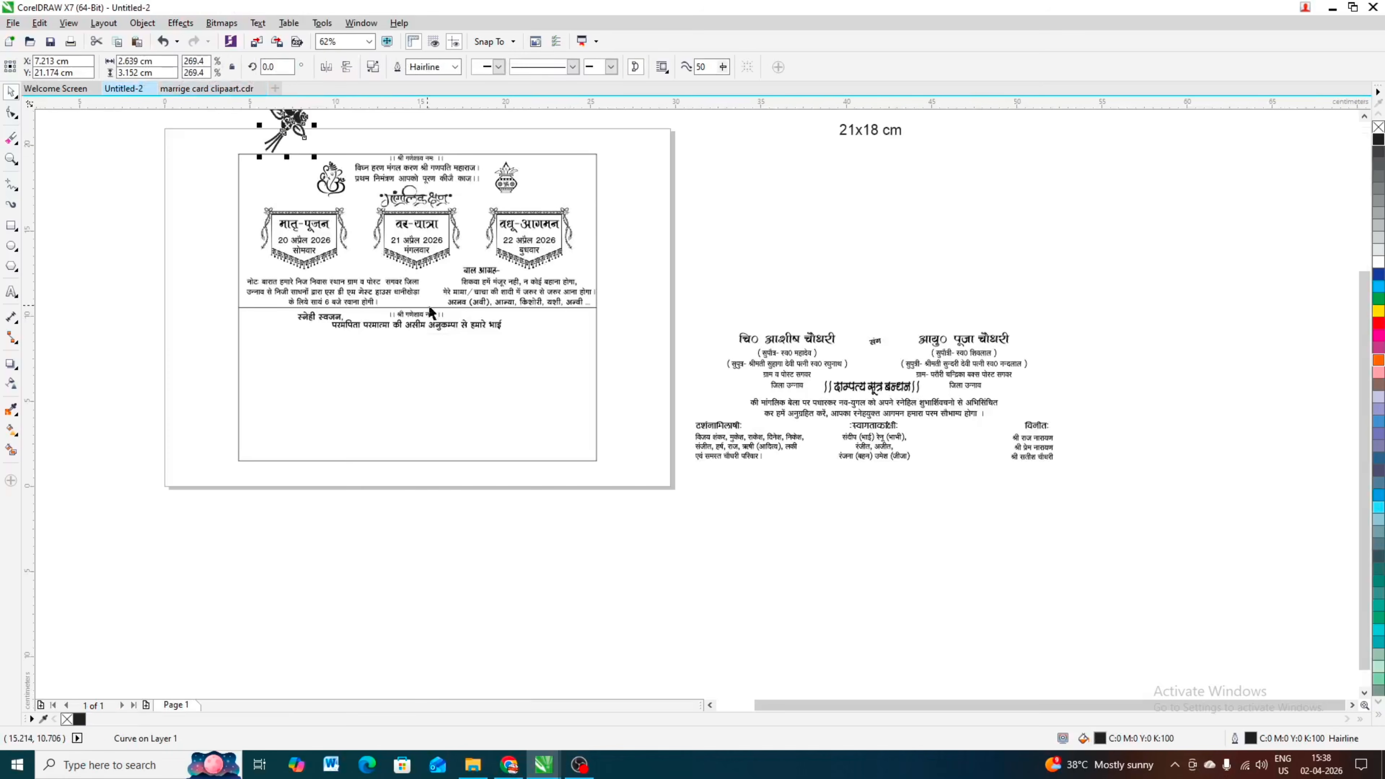
# Step: Shrink the bouquet to about 1.67 × 2.0 cm and place one copy in each upper corner of the card's lower half
pyautogui.moveTo(298, 127); pyautogui.dragTo(570, 311)
pyautogui.scroll(5, 262, 326)
pyautogui.scroll(-3, 282, 299)
pyautogui.scroll(-3, 282, 298)
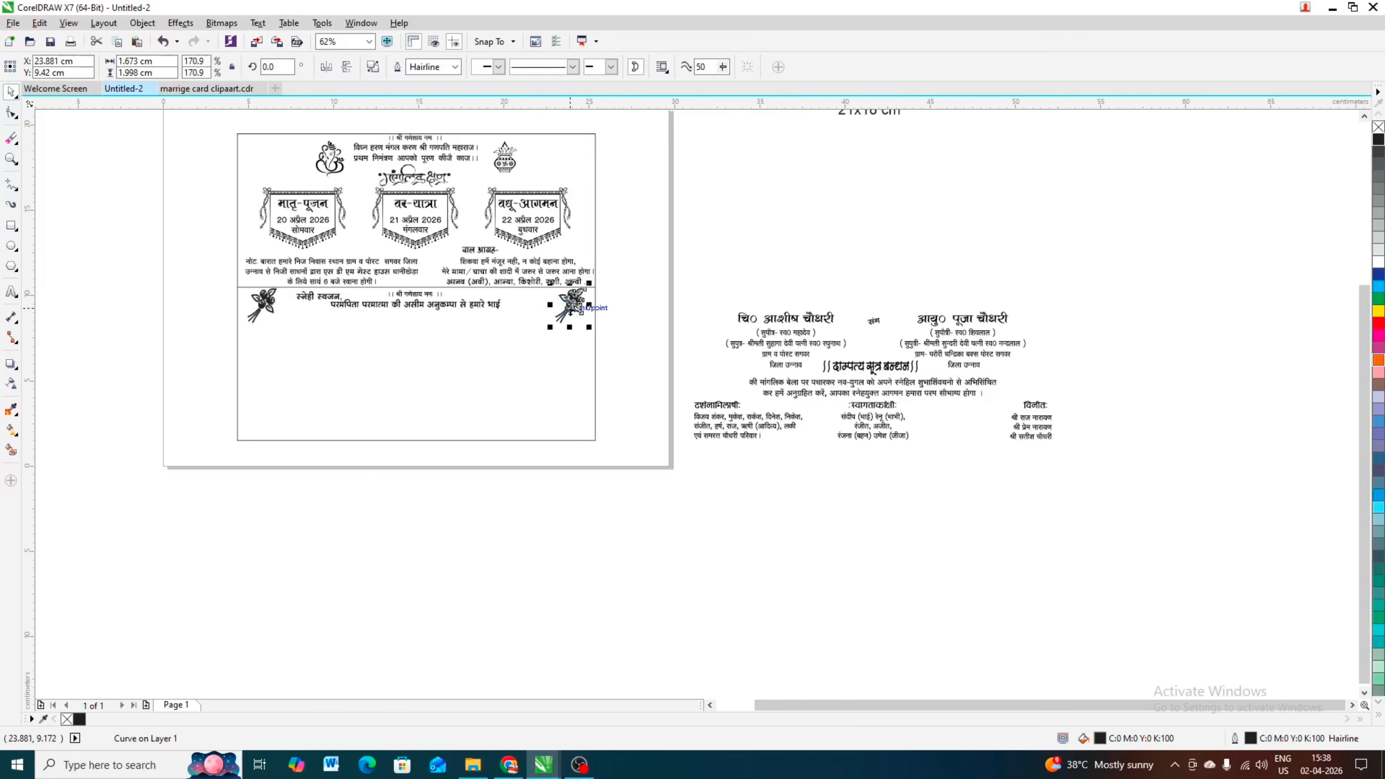
pyautogui.scroll(3, 600, 284)
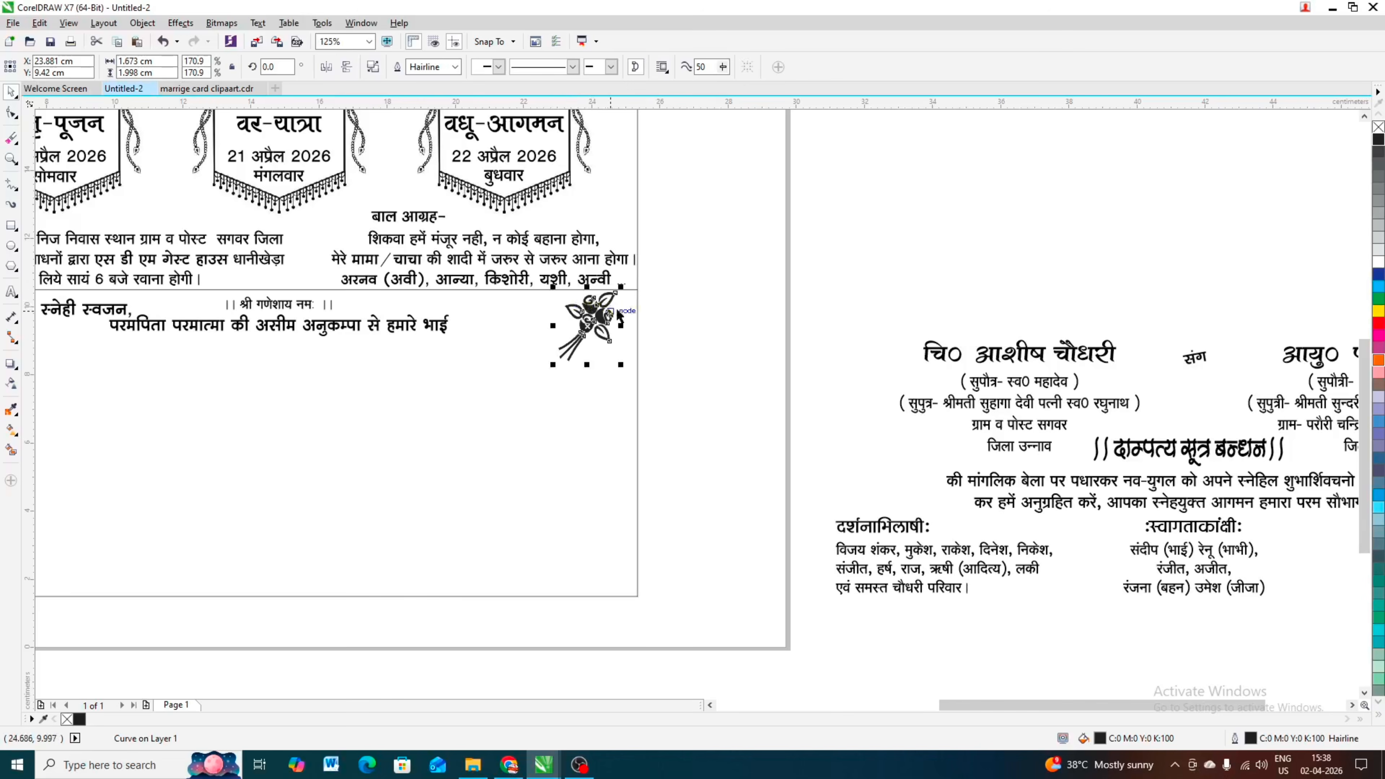
pyautogui.scroll(-3, 622, 309)
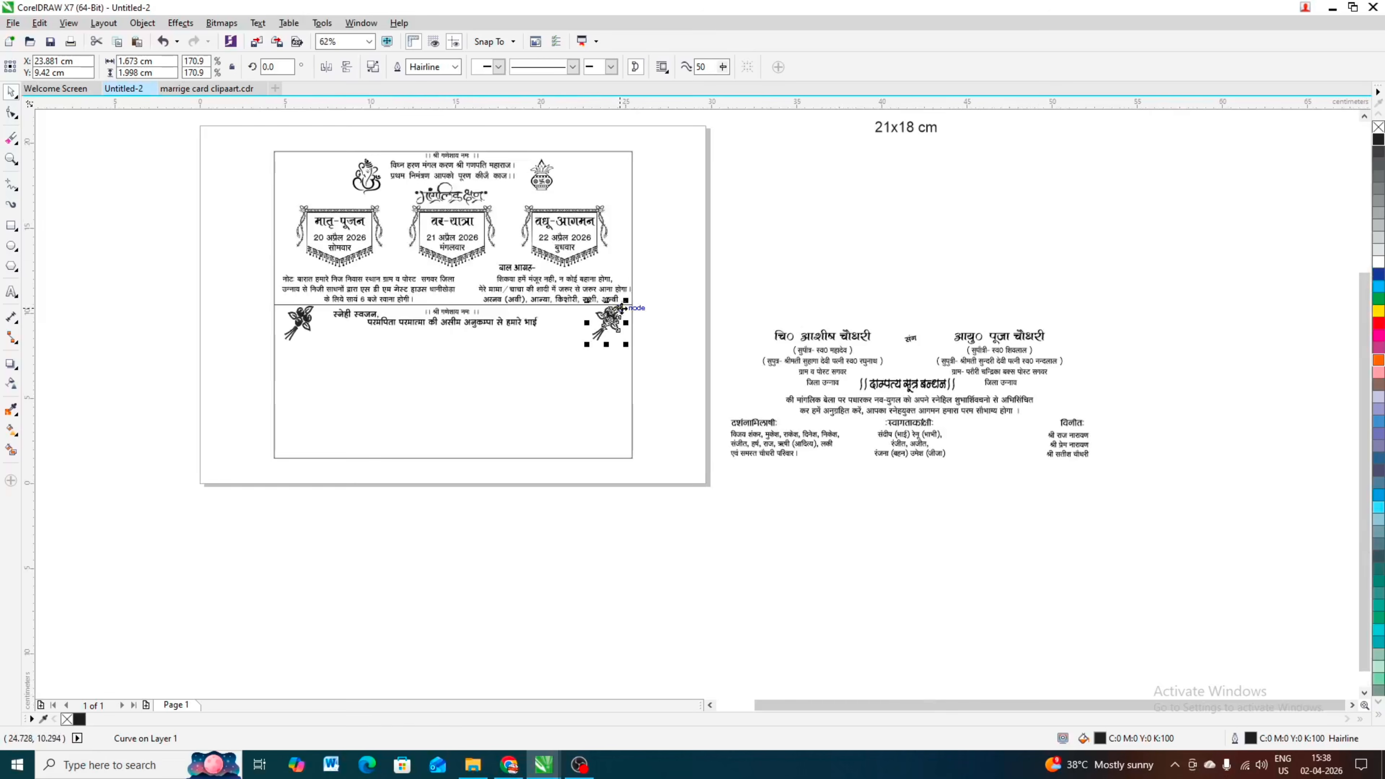
# Step: Mirror the right-hand bouquet horizontally so that it faces the one in the opposite corner
pyautogui.click(323, 70)
pyautogui.click(710, 300)
pyautogui.scroll(2, 616, 332)
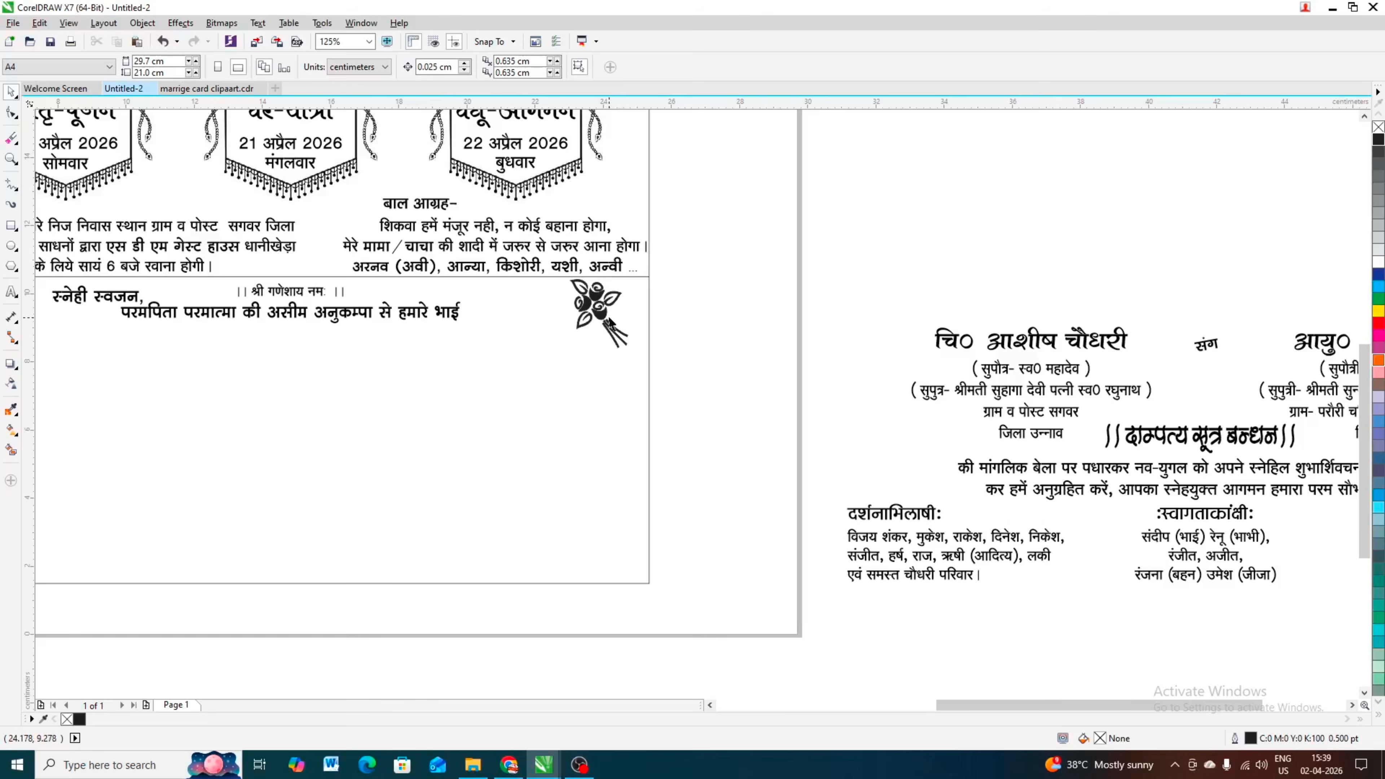
pyautogui.scroll(-2, 609, 314)
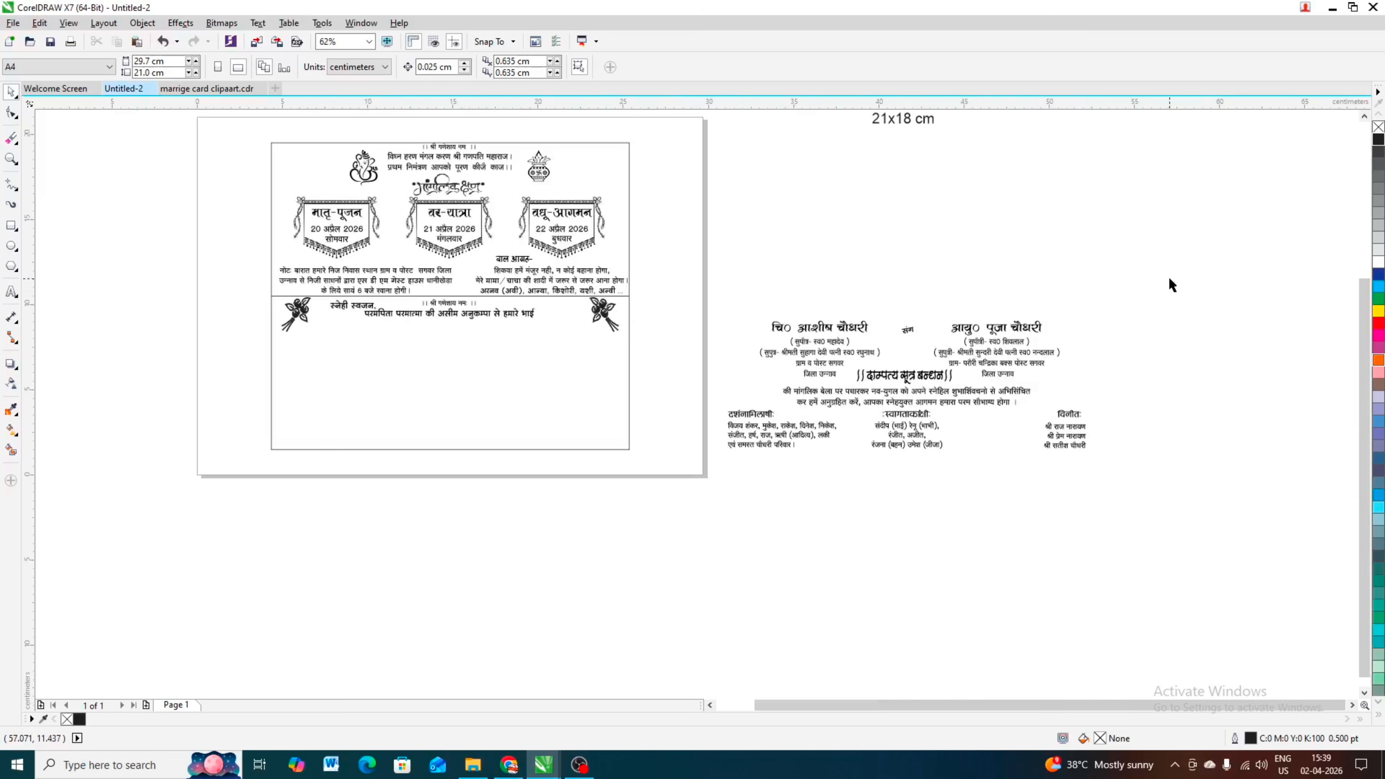
# Step: Group the six bride-and-groom text objects, including the दाम्पत्य सूत्र बन्धन heading, and centre the group horizontally on the card below the परमपिता परमात्मा line
pyautogui.moveTo(1167, 254); pyautogui.dragTo(714, 388)
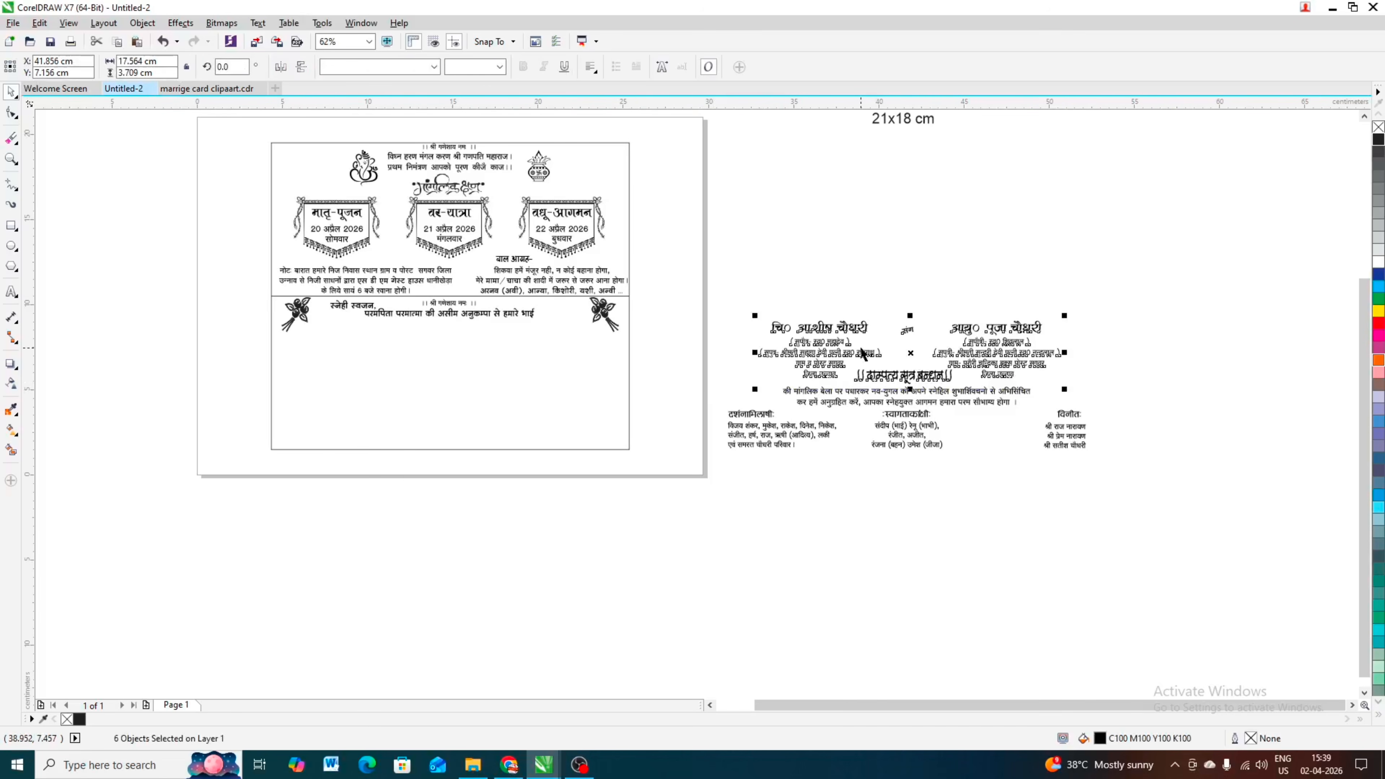
pyautogui.hotkey('ctrl', 'g')
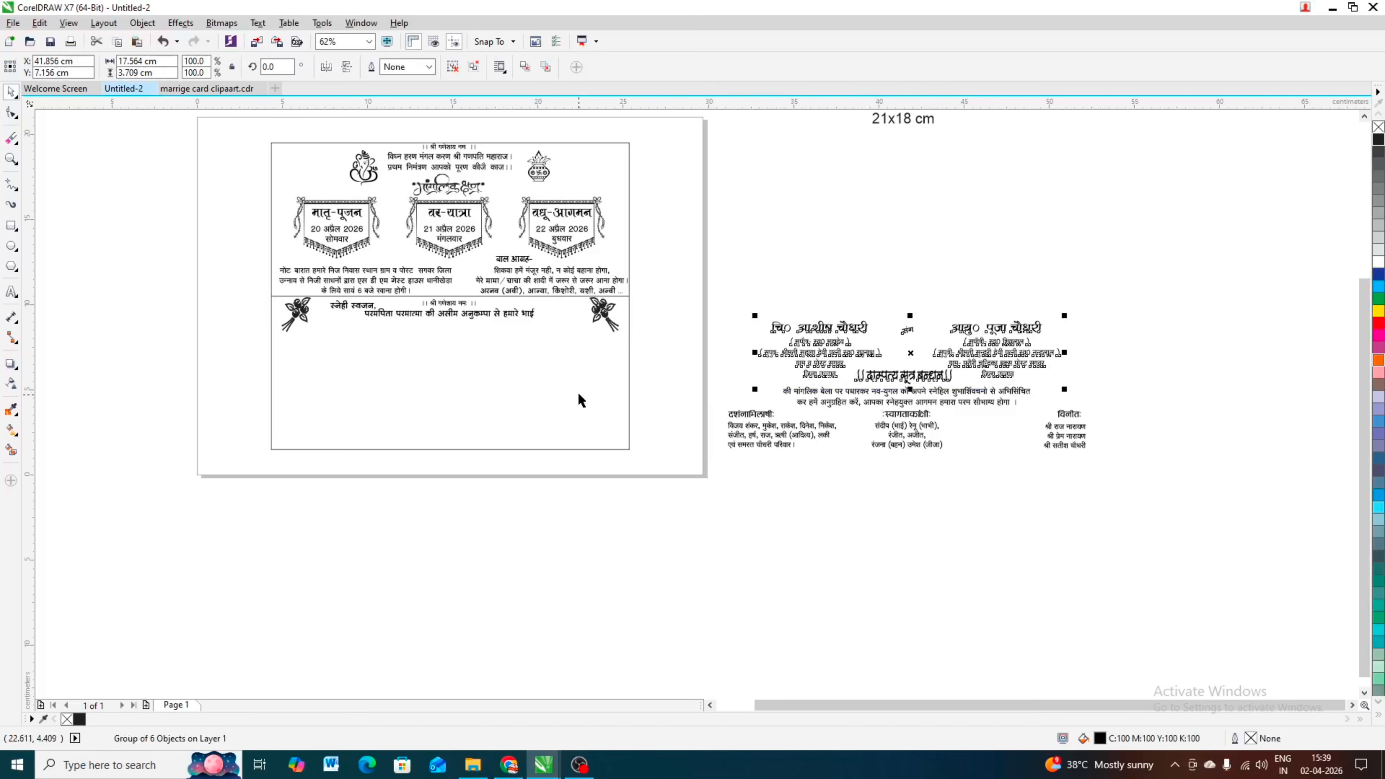
pyautogui.keyDown('shift'); pyautogui.click(571, 387); pyautogui.keyUp('shift')
pyautogui.press('c')
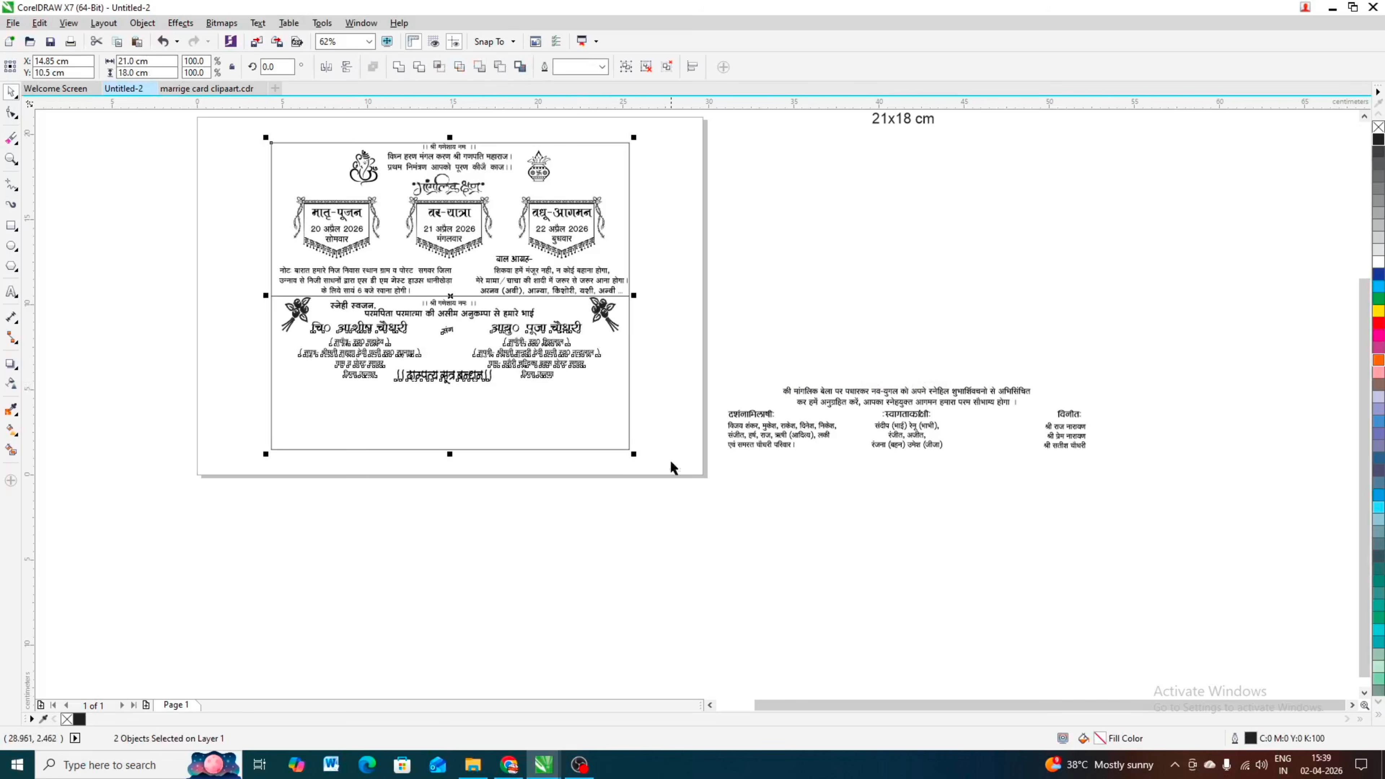
pyautogui.press('Escape')
pyautogui.scroll(2, 500, 334)
pyautogui.scroll(-2, 533, 353)
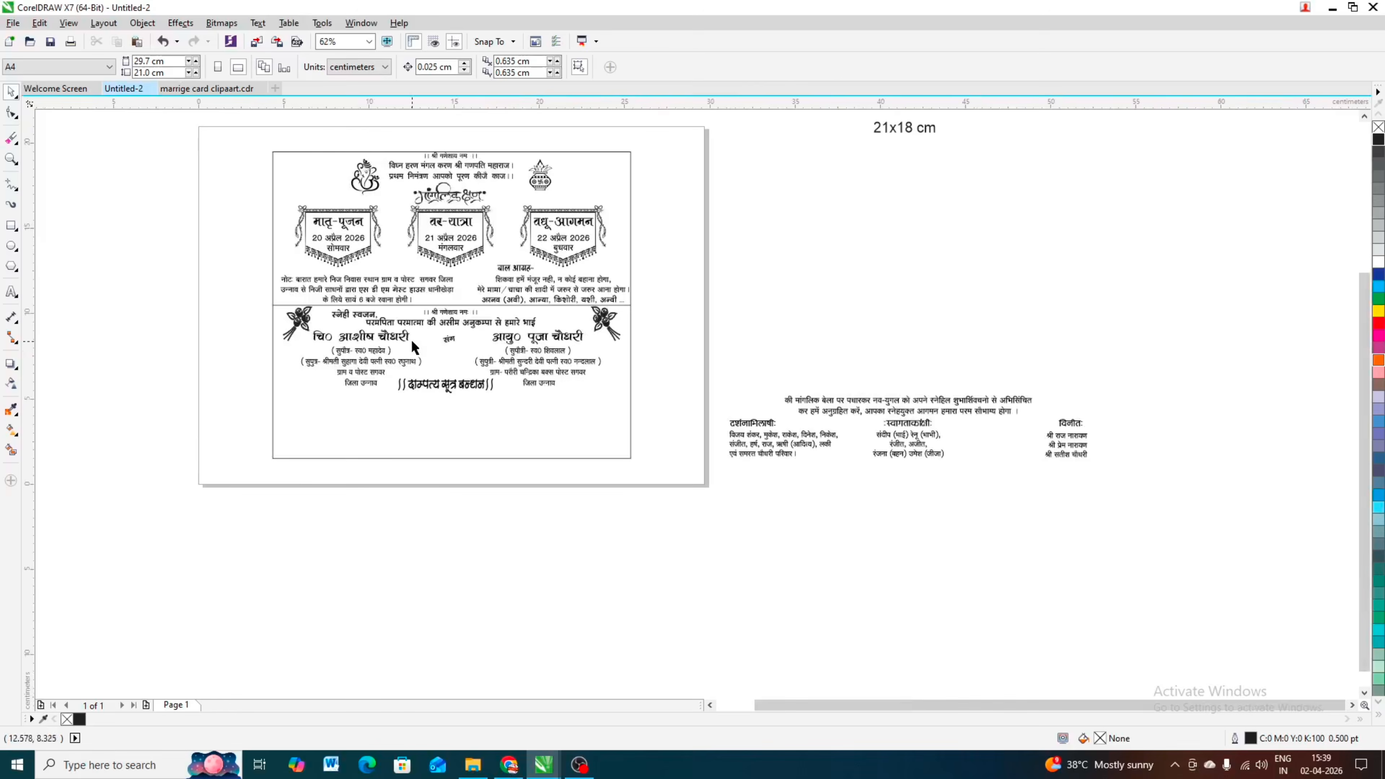
pyautogui.scroll(2, 517, 344)
pyautogui.scroll(-2, 526, 358)
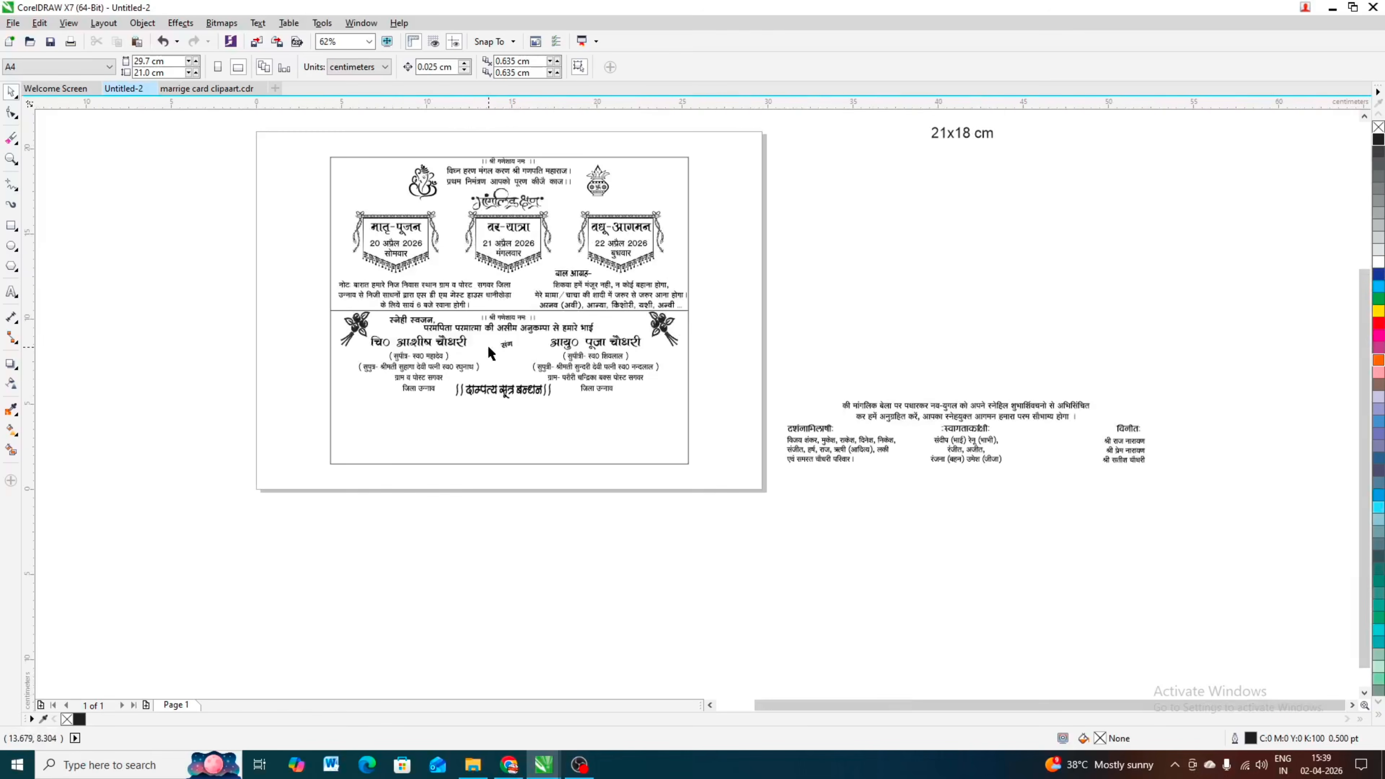
pyautogui.scroll(2, 511, 352)
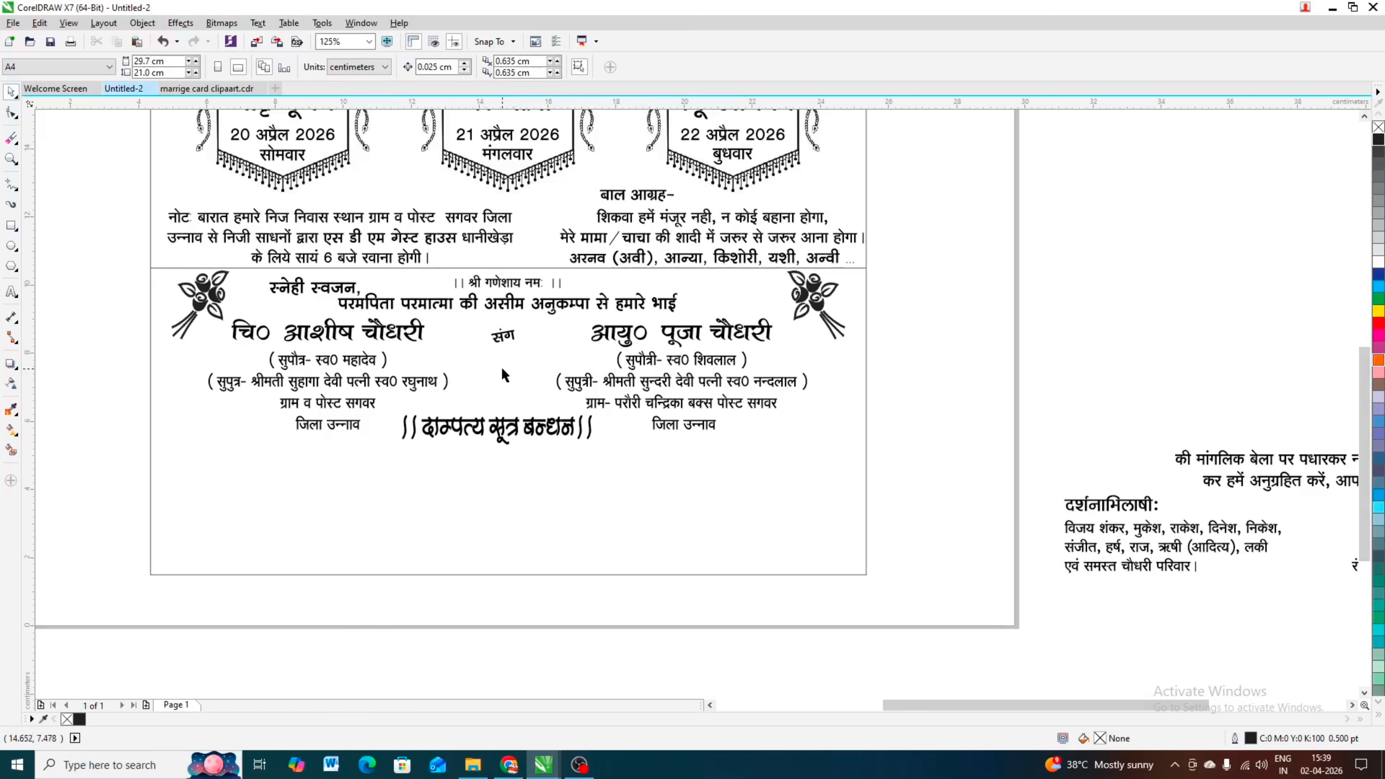